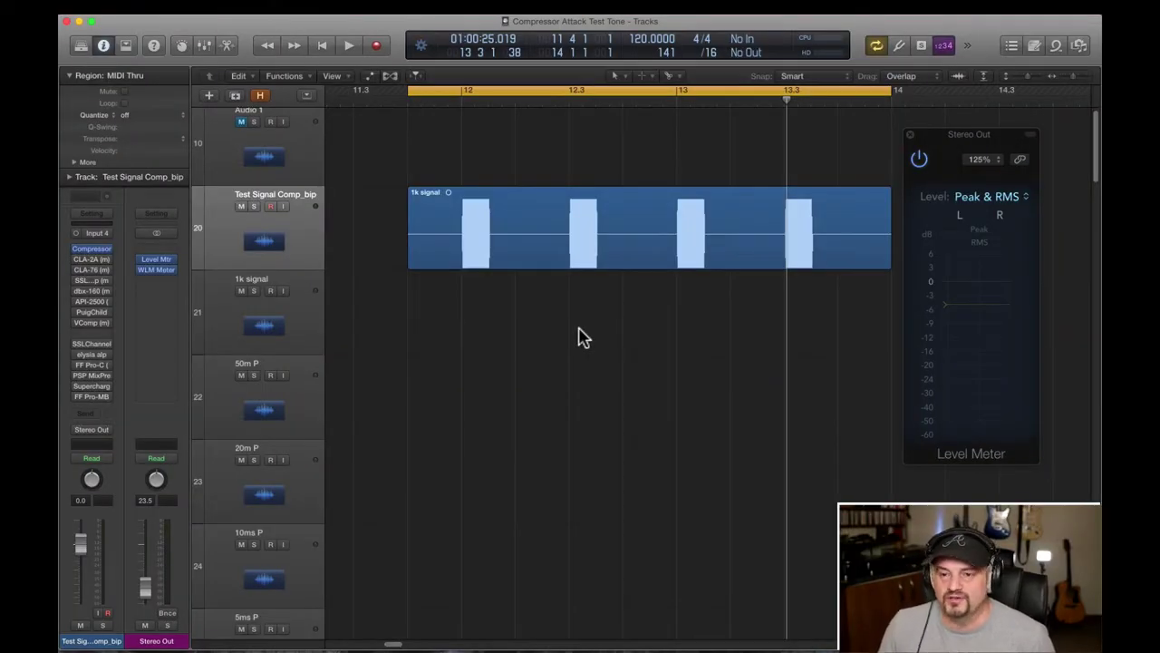
Step: Select the 1k signal region and play the test tone briefly
{"action": "left_click", "coordinate": [612, 213]}
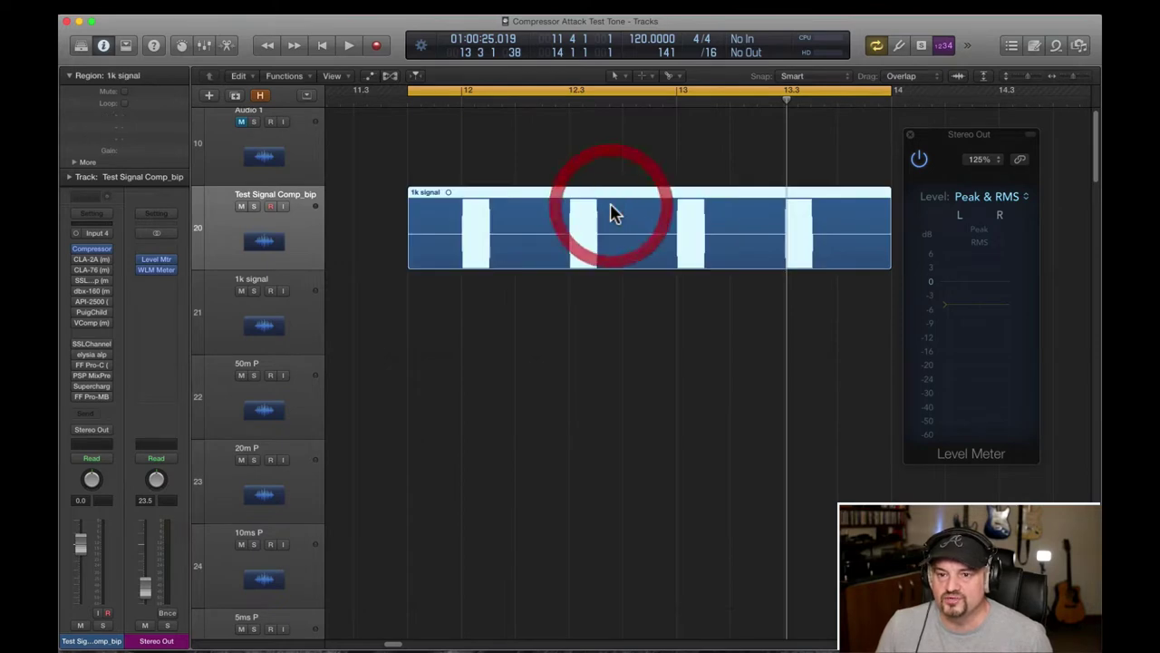
{"action": "key", "text": "space"}
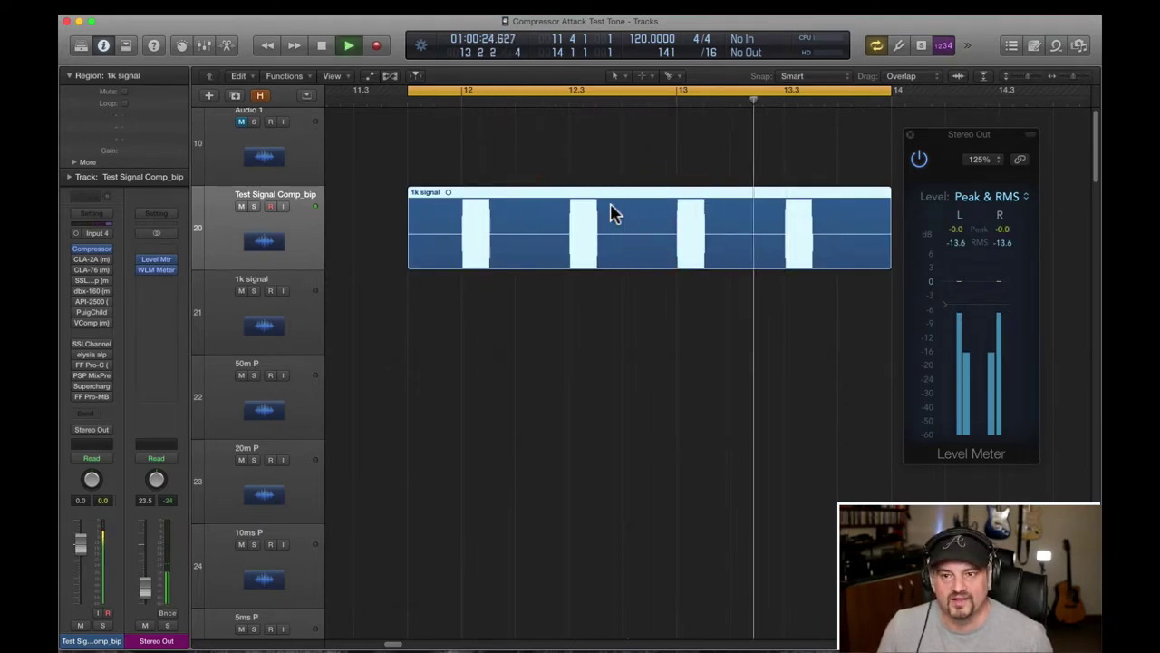
{"action": "key", "text": "space"}
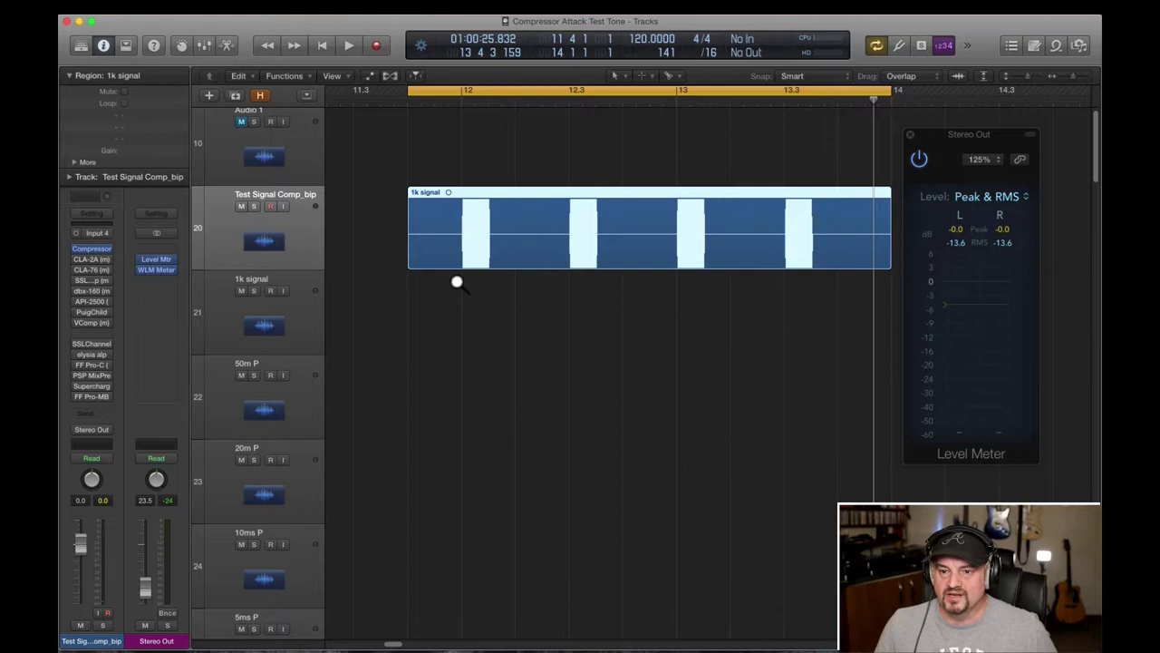
Step: Zoom into the region's start to see individual sine cycles, then back out to the full overview
{"action": "left_click_drag", "start_coordinate": [460, 280], "coordinate": [493, 191]}
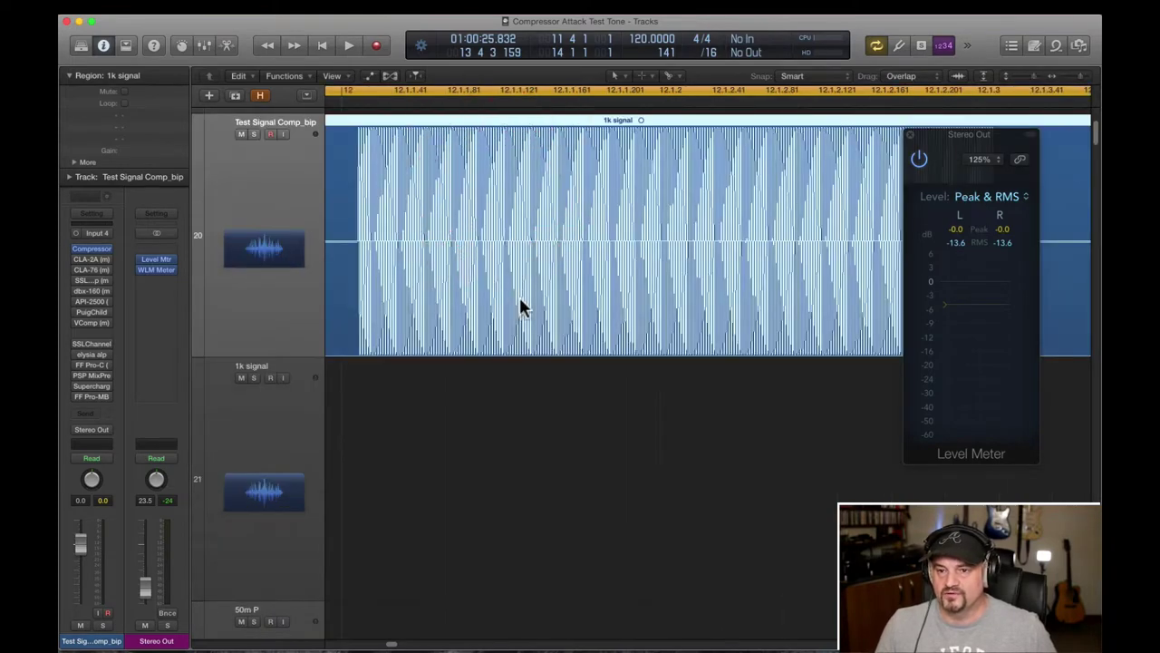
{"action": "left_click_drag", "start_coordinate": [422, 118], "coordinate": [469, 264]}
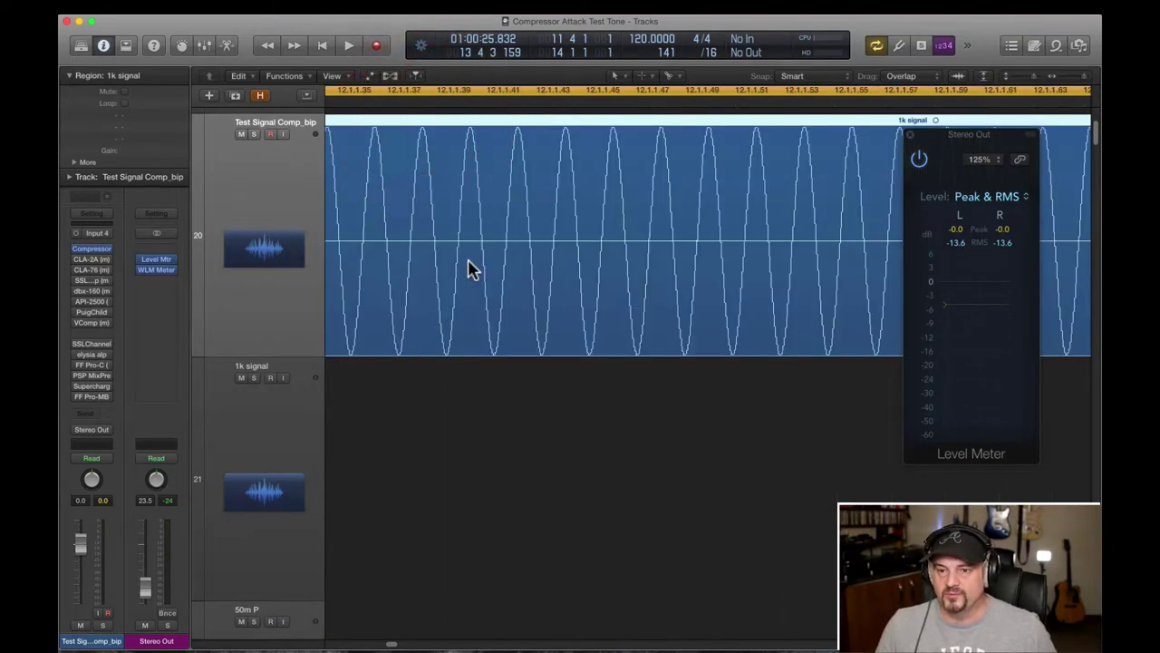
{"action": "left_click", "coordinate": [474, 285]}
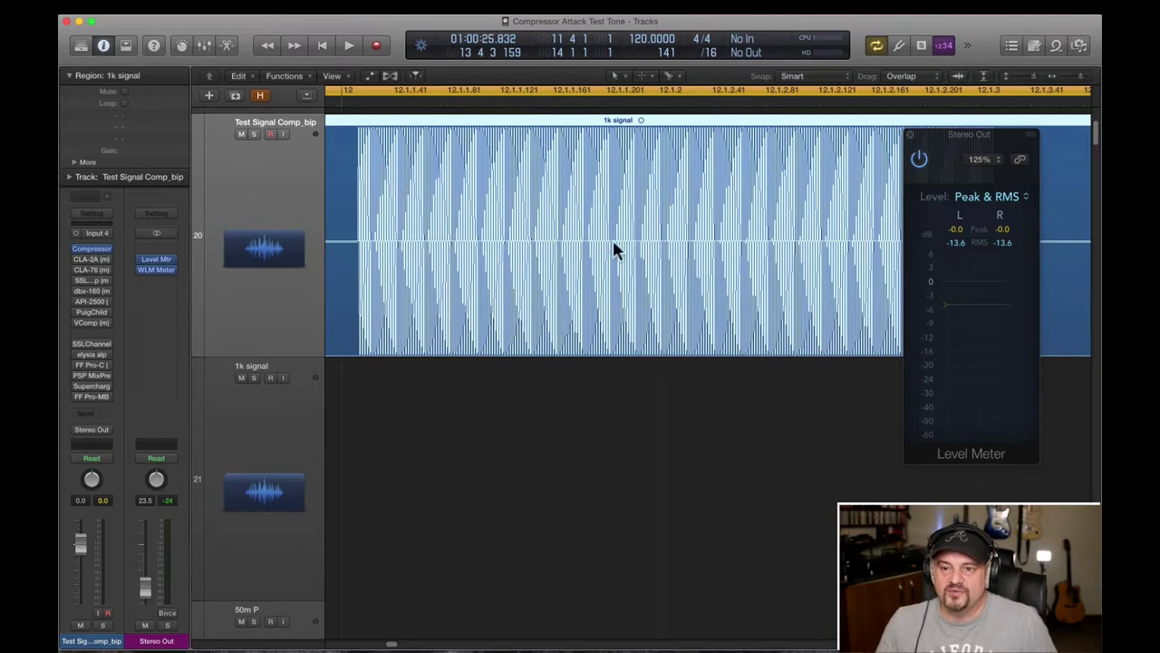
{"action": "left_click", "coordinate": [551, 390]}
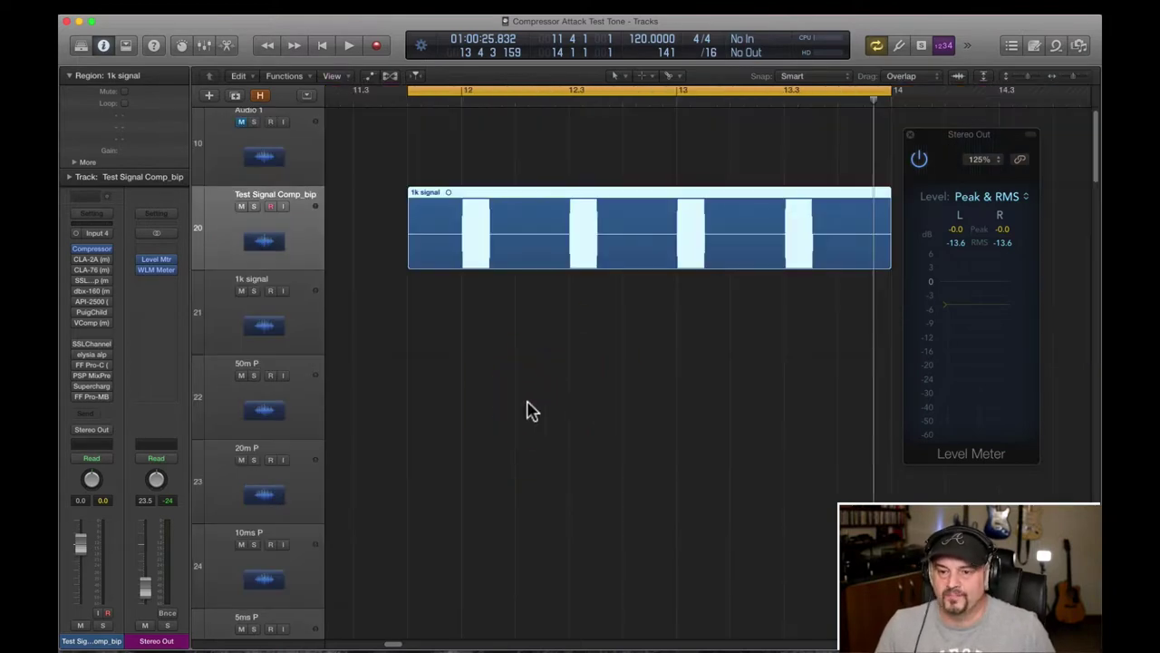
Step: Open the Test Signal Comp_bip Compressor plug-in window and position it
{"action": "scroll", "coordinate": [532, 411], "scroll_direction": "down", "scroll_amount": 1}
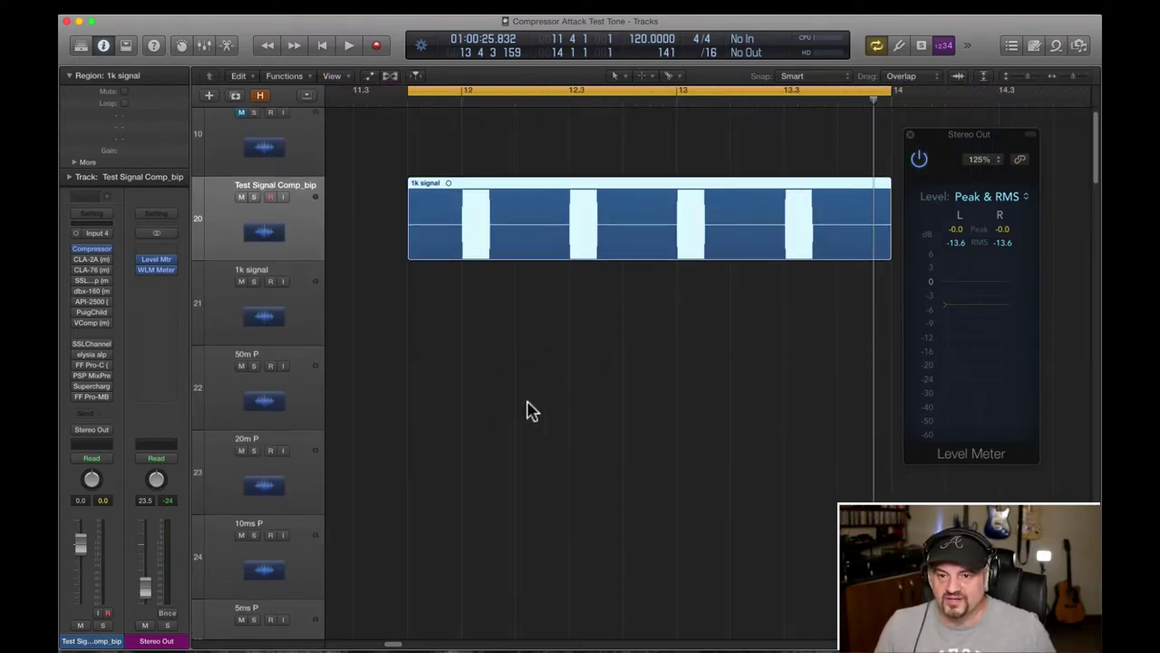
{"action": "scroll", "coordinate": [532, 410], "scroll_direction": "down", "scroll_amount": 3}
{"action": "key", "text": "v"}
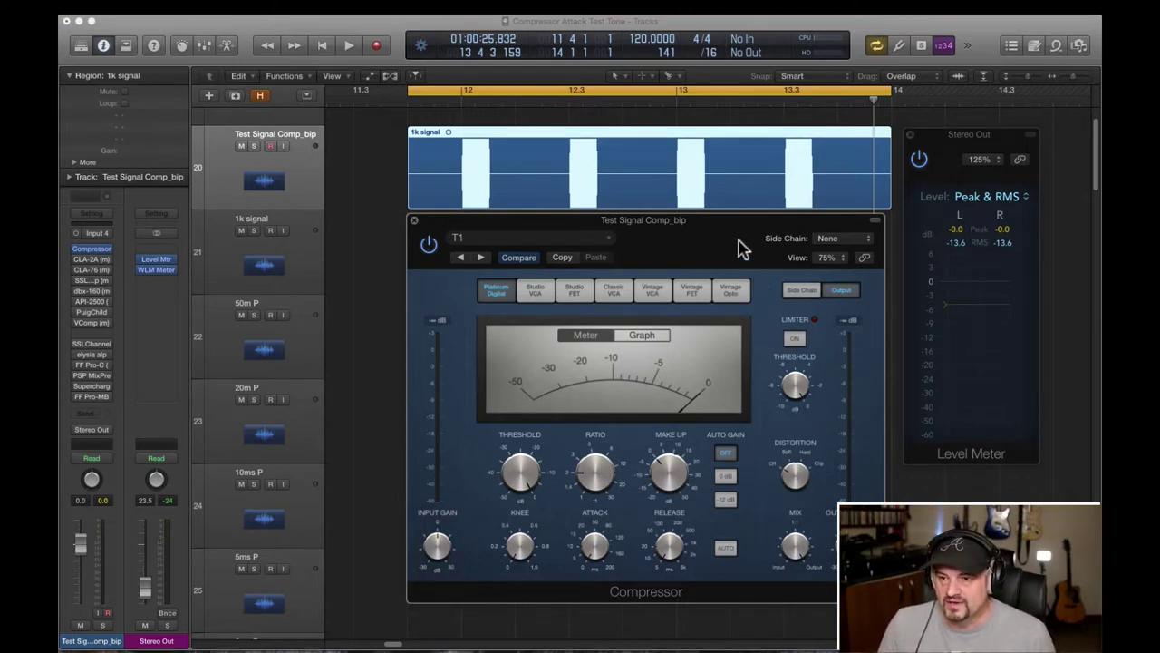
{"action": "left_click_drag", "start_coordinate": [730, 227], "coordinate": [726, 224]}
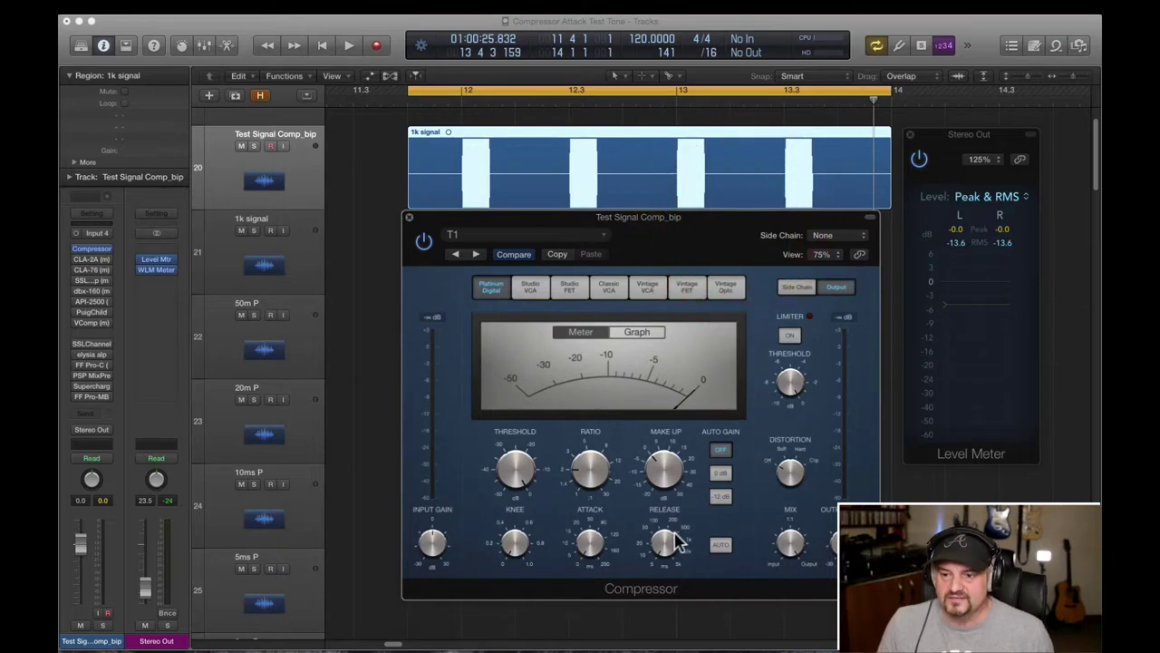
Step: Check the 0.0 ms attack and threshold, then show side-chain detection set to Max and Peak
{"action": "left_click", "coordinate": [591, 549]}
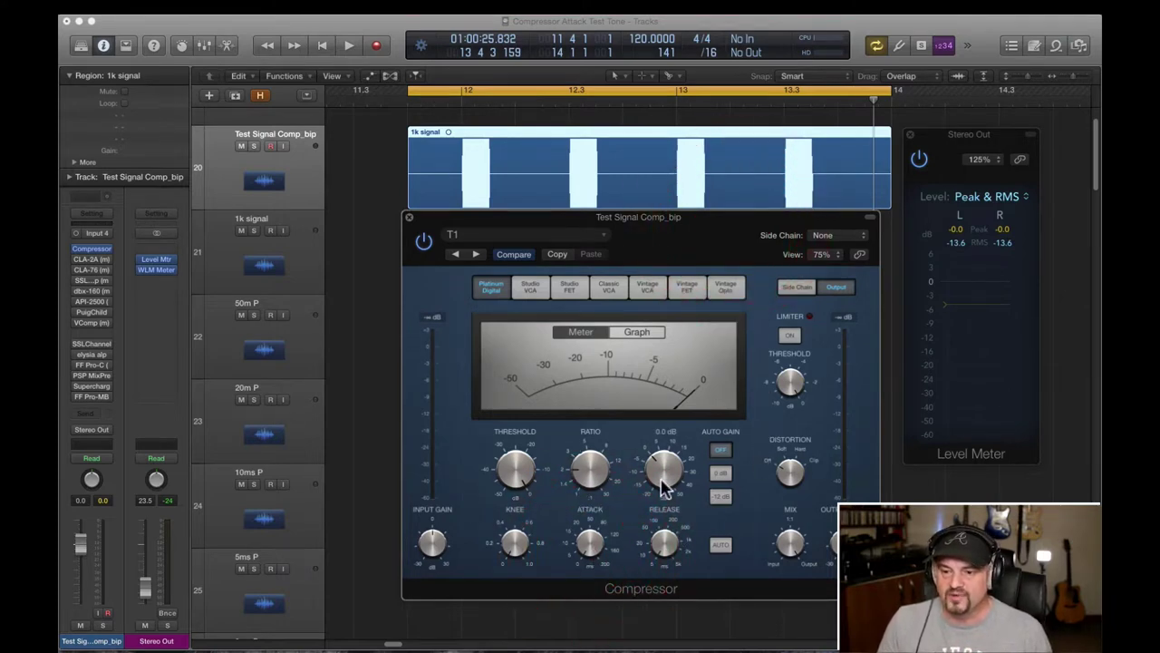
{"action": "left_click", "coordinate": [518, 467]}
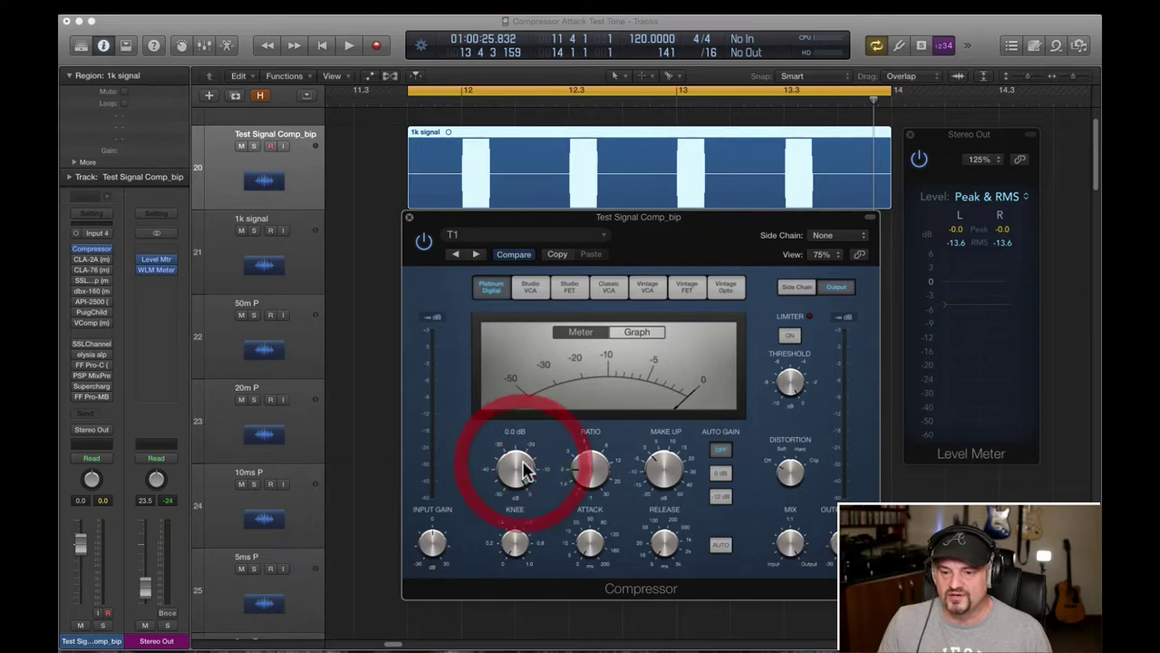
{"action": "left_click", "coordinate": [796, 286]}
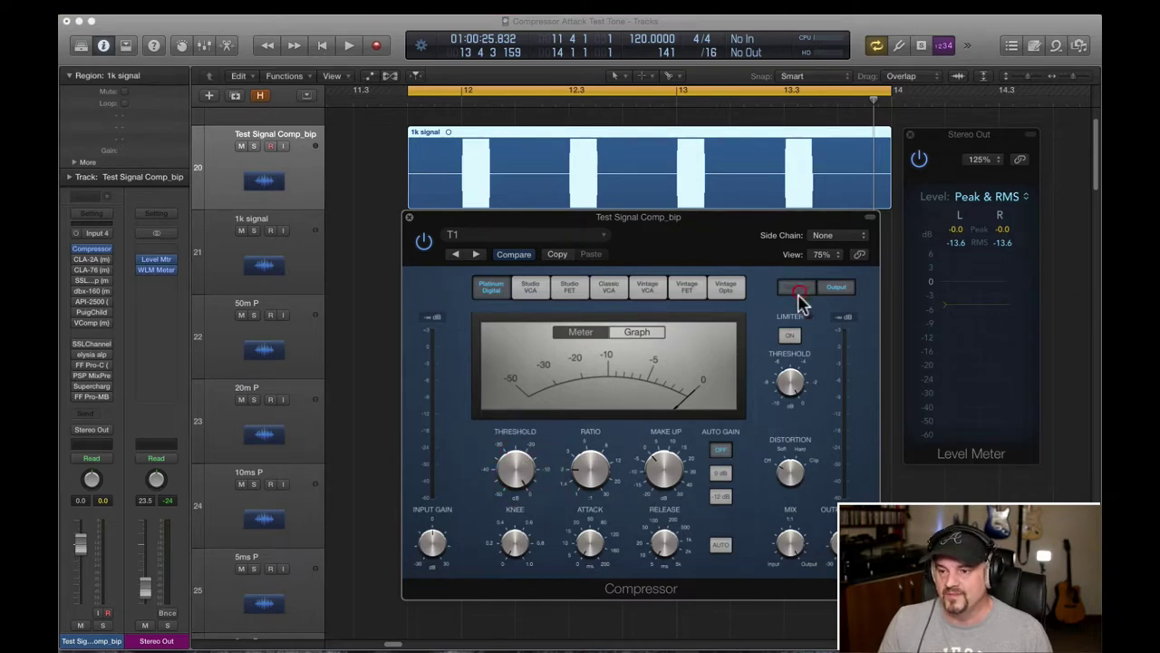
{"action": "left_click", "coordinate": [801, 360]}
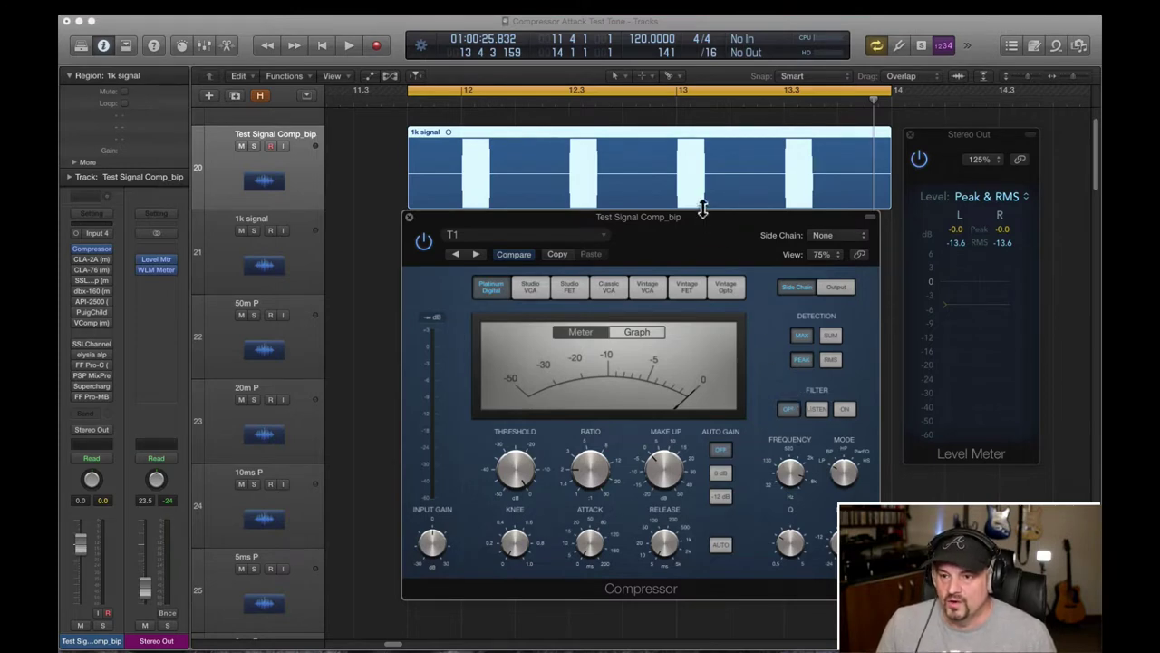
Step: Play the test tone with the Compressor bypassed, then re-enabled, to compare
{"action": "left_click_drag", "start_coordinate": [702, 217], "coordinate": [703, 225]}
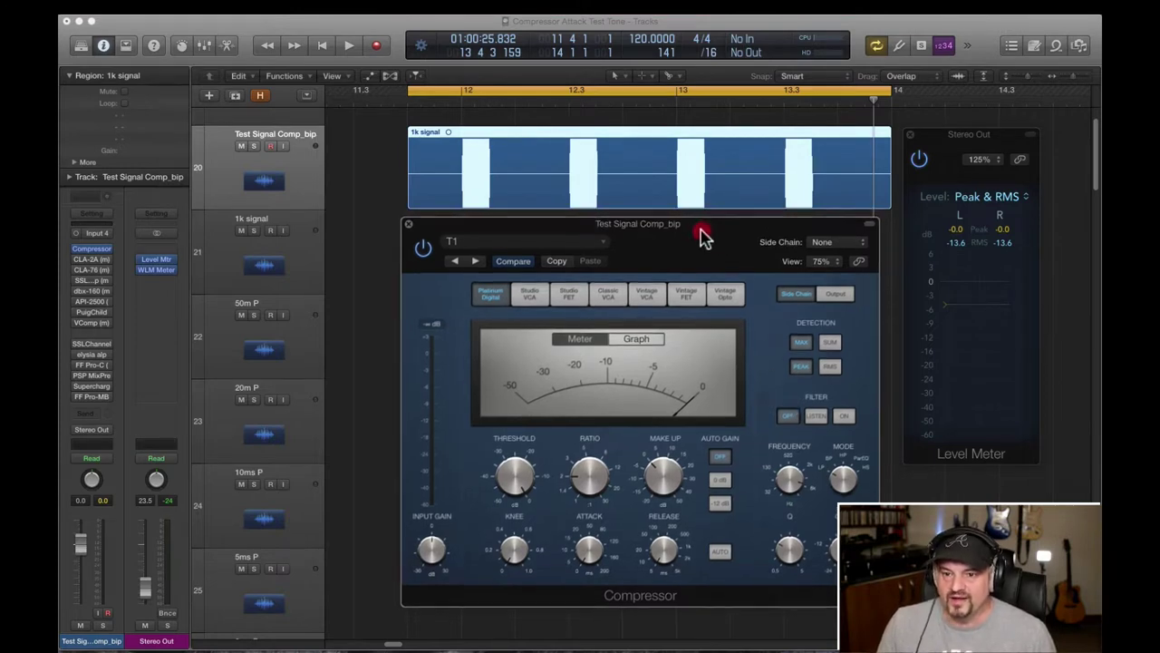
{"action": "left_click", "coordinate": [422, 248]}
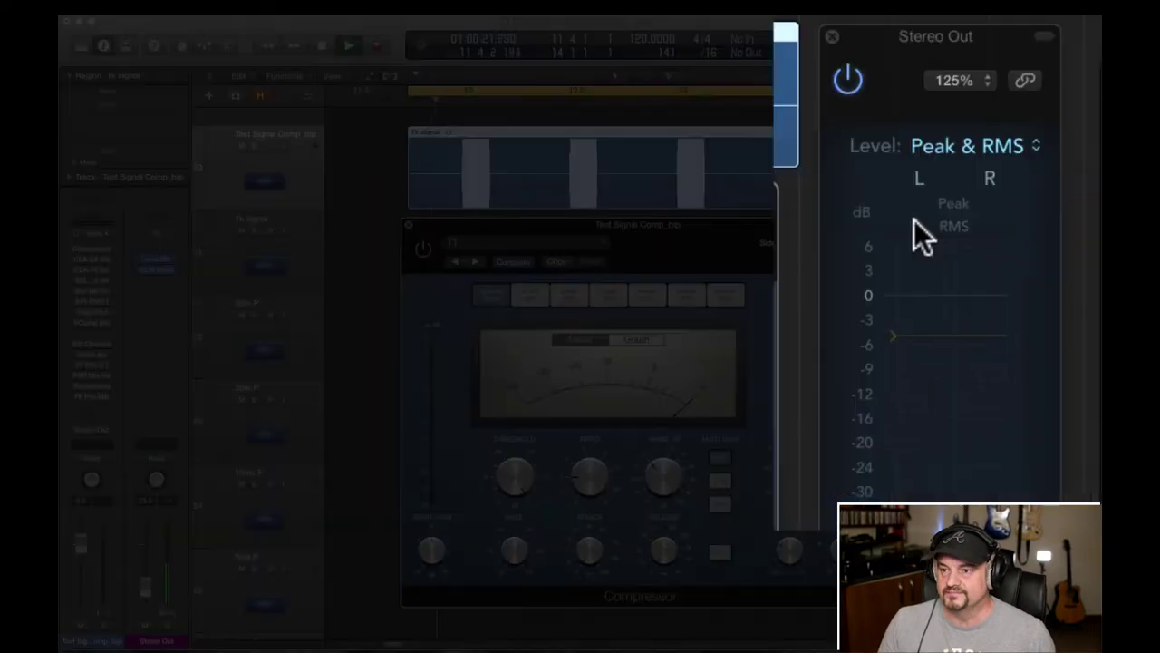
{"action": "key", "text": "space"}
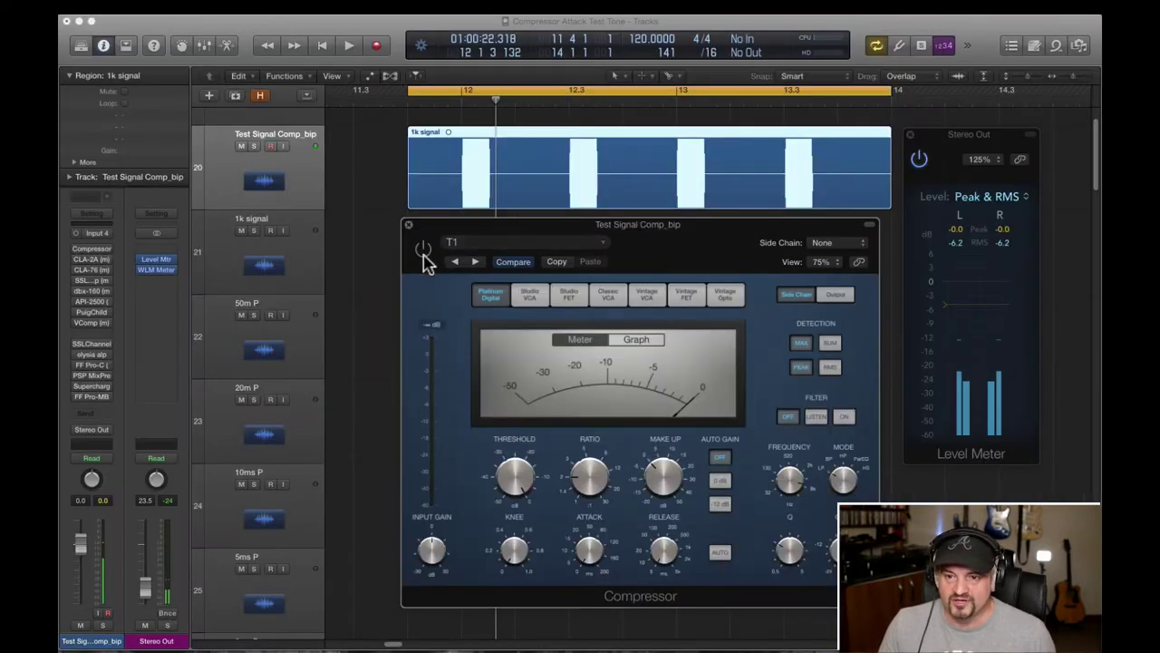
{"action": "left_click", "coordinate": [422, 250]}
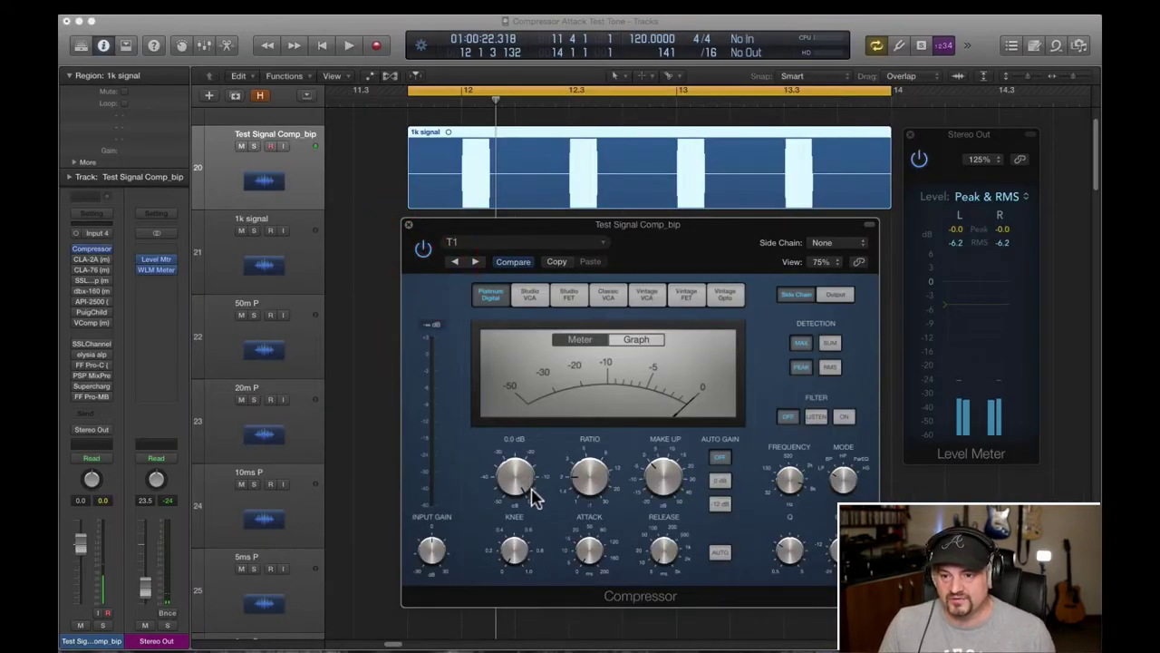
{"action": "key", "text": "space"}
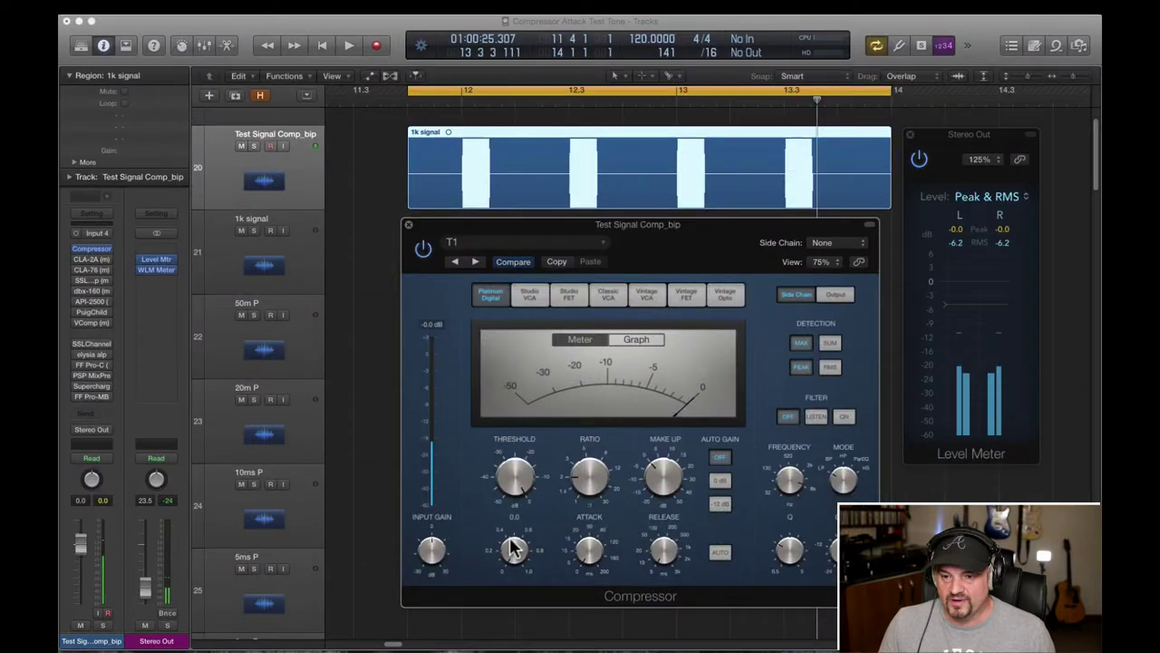
Step: Set the Compressor knee to 1.0 and replay the tone to hear the change
{"action": "left_click_drag", "start_coordinate": [512, 548], "coordinate": [509, 553]}
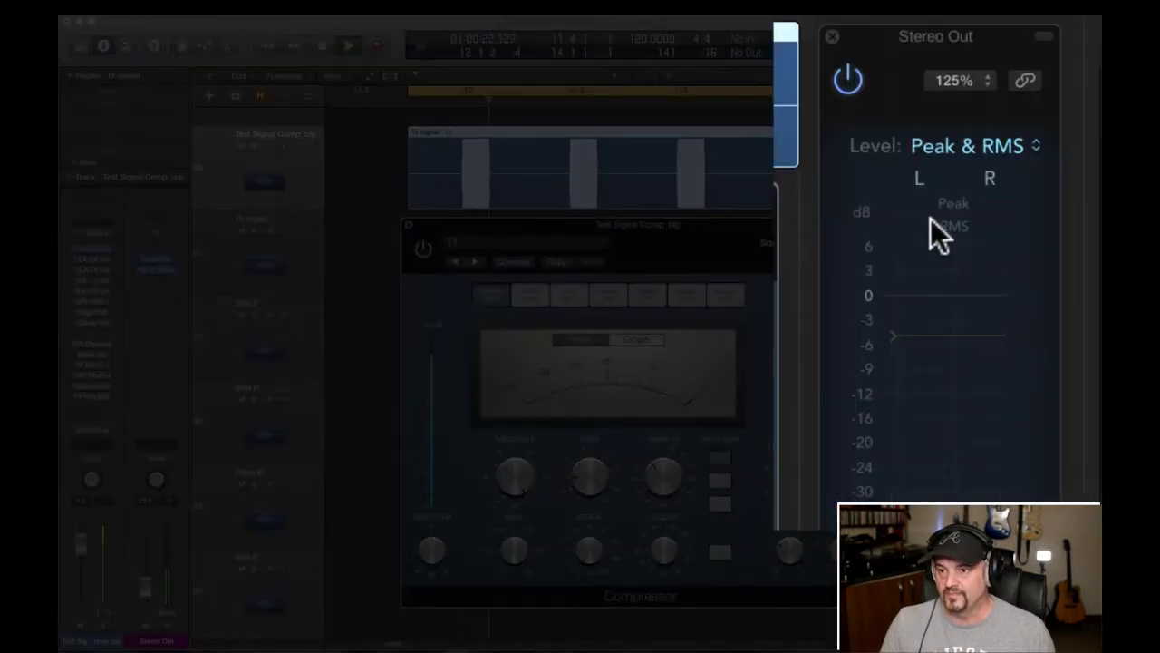
{"action": "key", "text": "space"}
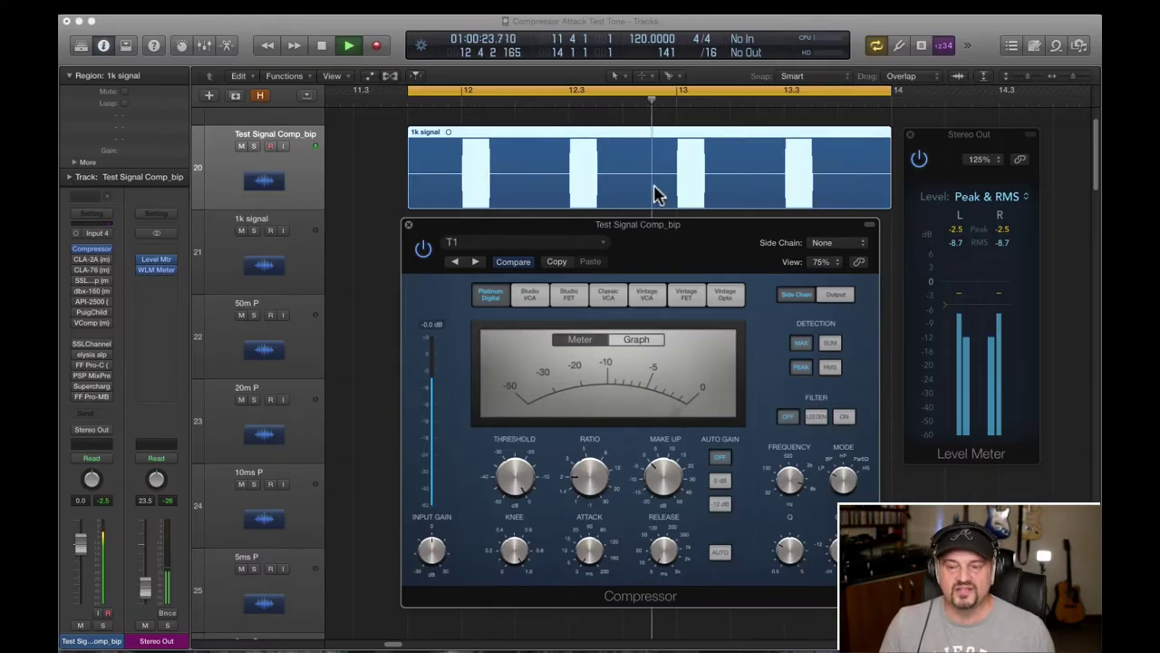
{"action": "key", "text": "space"}
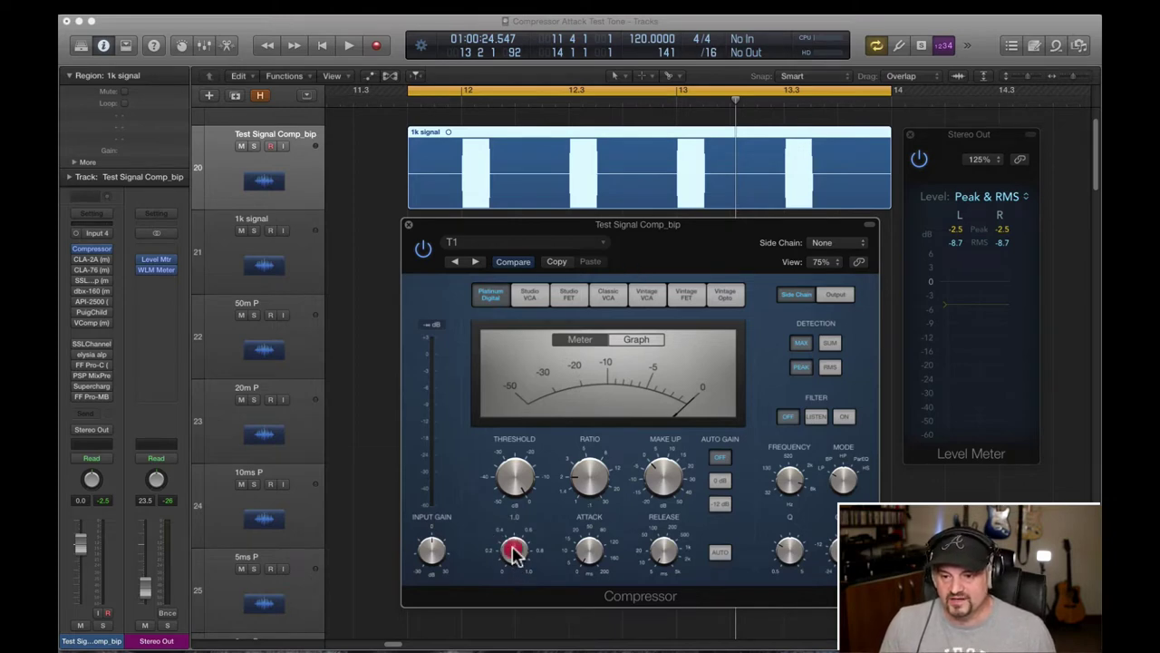
Step: Set the knee to 0.0 and lower the threshold to -10.0 dB, then play the tone
{"action": "left_click_drag", "start_coordinate": [512, 549], "coordinate": [516, 644]}
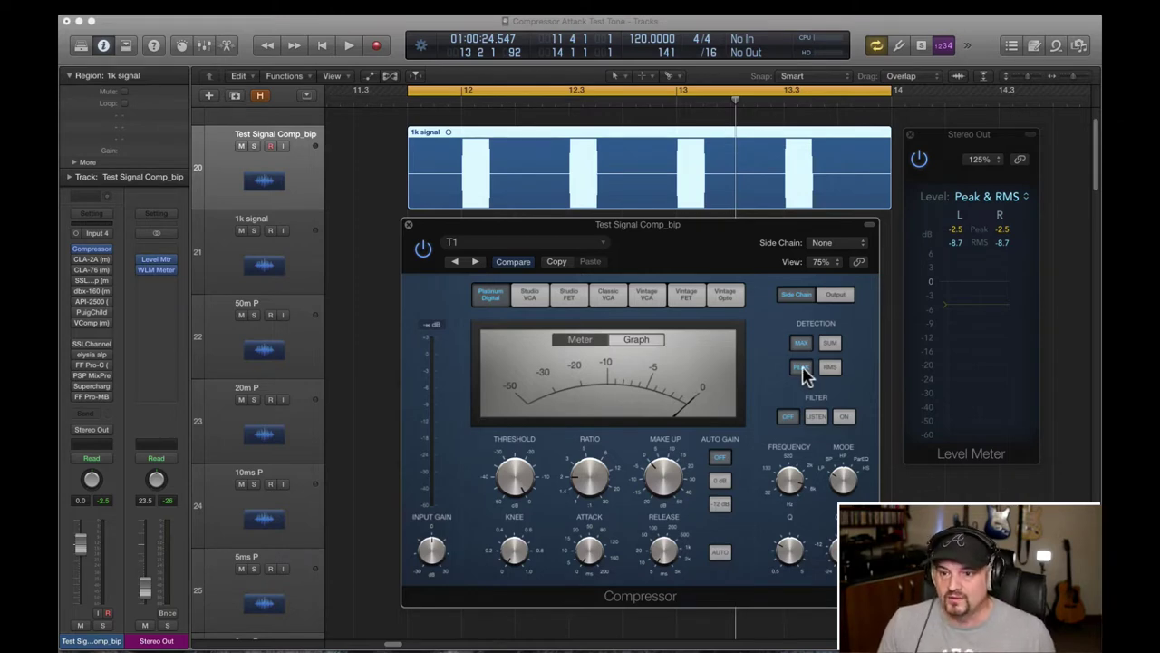
{"action": "left_click", "coordinate": [524, 483]}
{"action": "left_click_drag", "start_coordinate": [524, 483], "coordinate": [518, 530]}
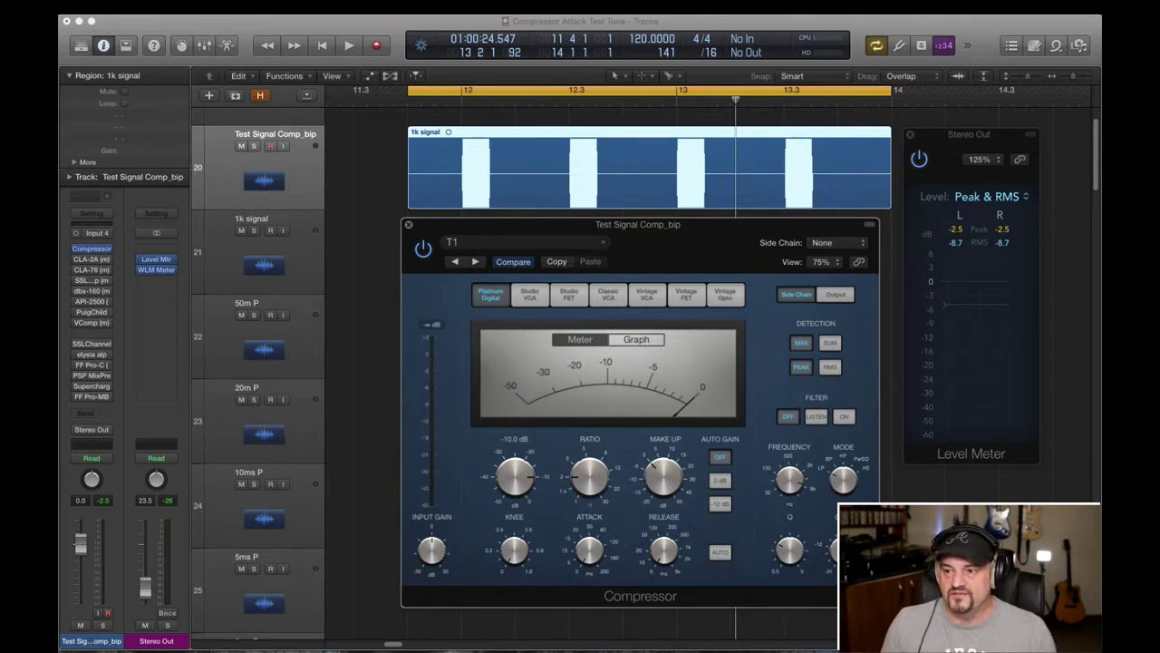
{"action": "key", "text": "space"}
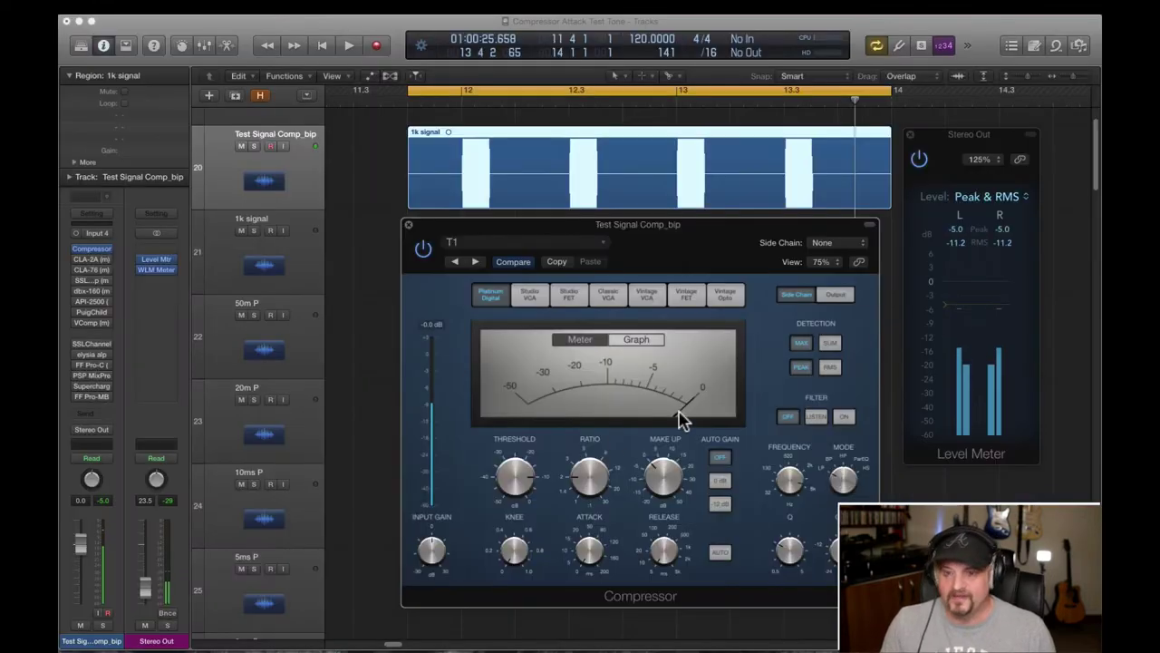
Step: Lower the threshold further to -20.0 dB and stop playback
{"action": "left_click_drag", "start_coordinate": [515, 476], "coordinate": [515, 481]}
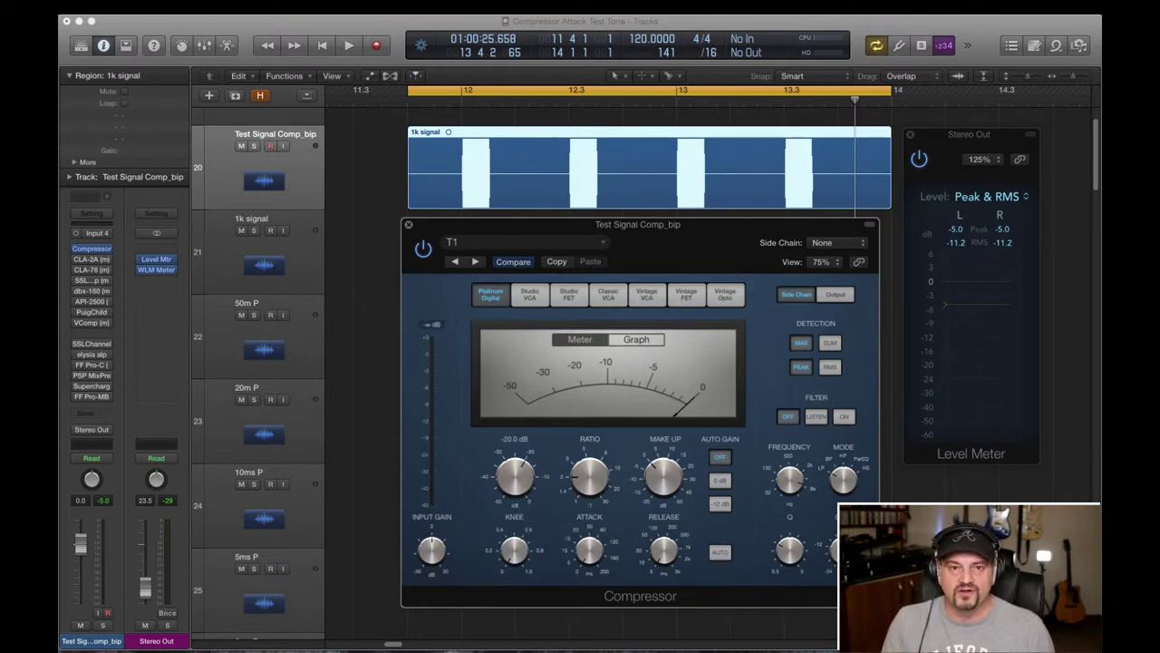
{"action": "left_click_drag", "start_coordinate": [516, 481], "coordinate": [516, 480]}
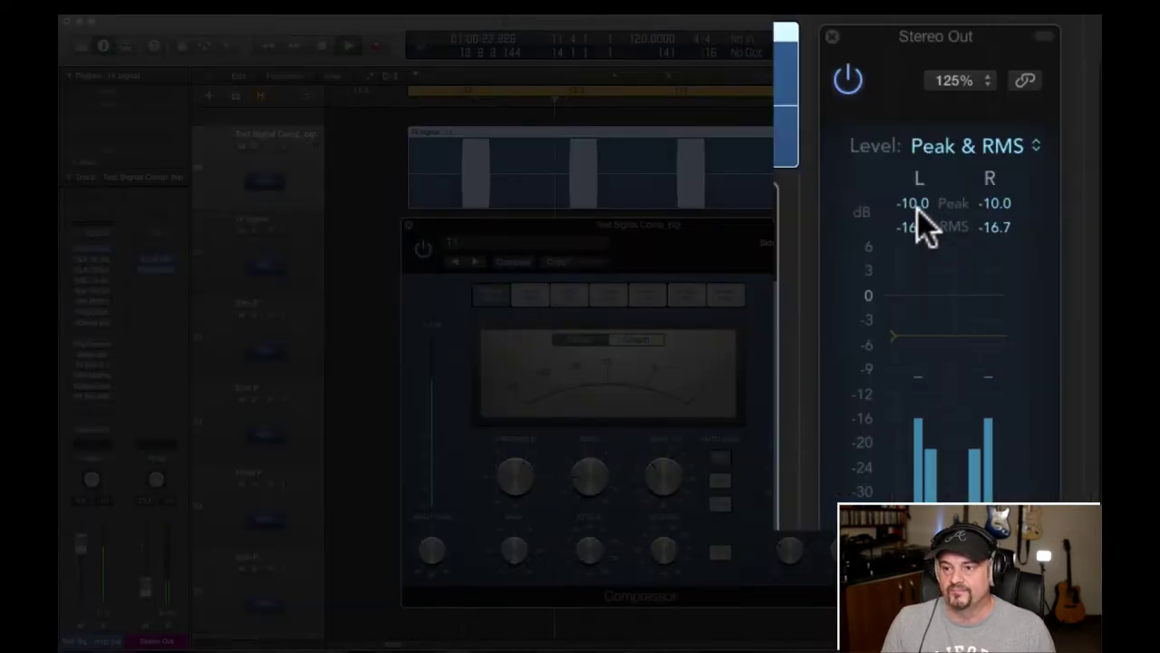
{"action": "key", "text": "space"}
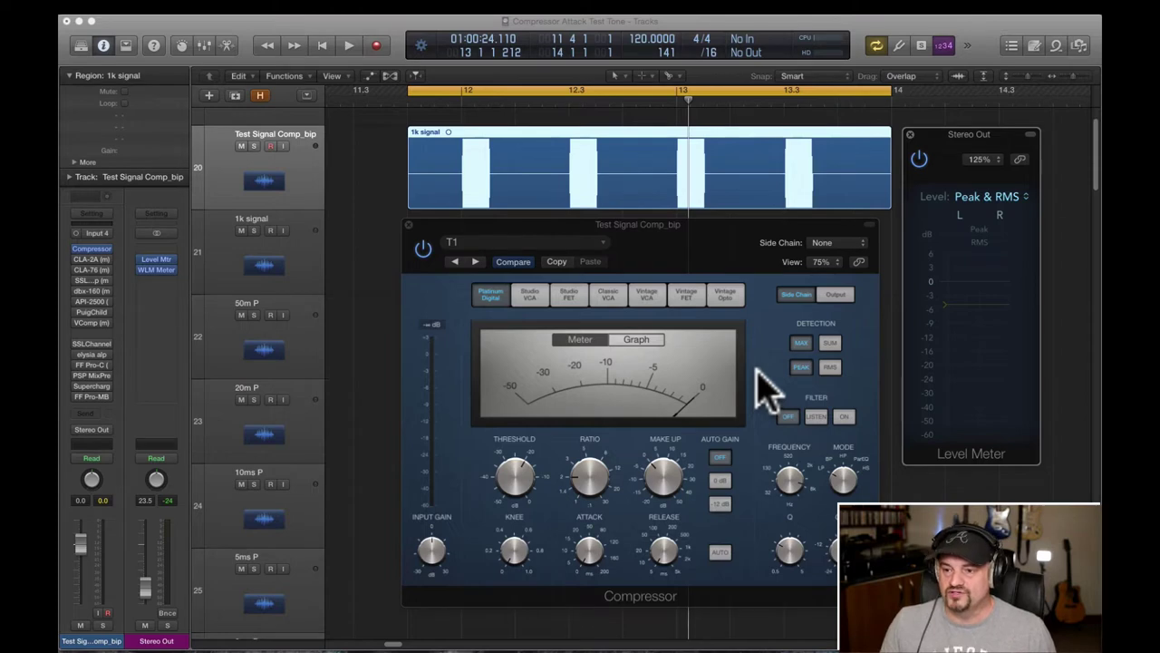
Step: Play the tone with RMS detection, reading -0.0 peak and -13.6 RMS, then restore Peak
{"action": "left_click", "coordinate": [828, 367]}
{"action": "mouse_move", "coordinate": [594, 567]}
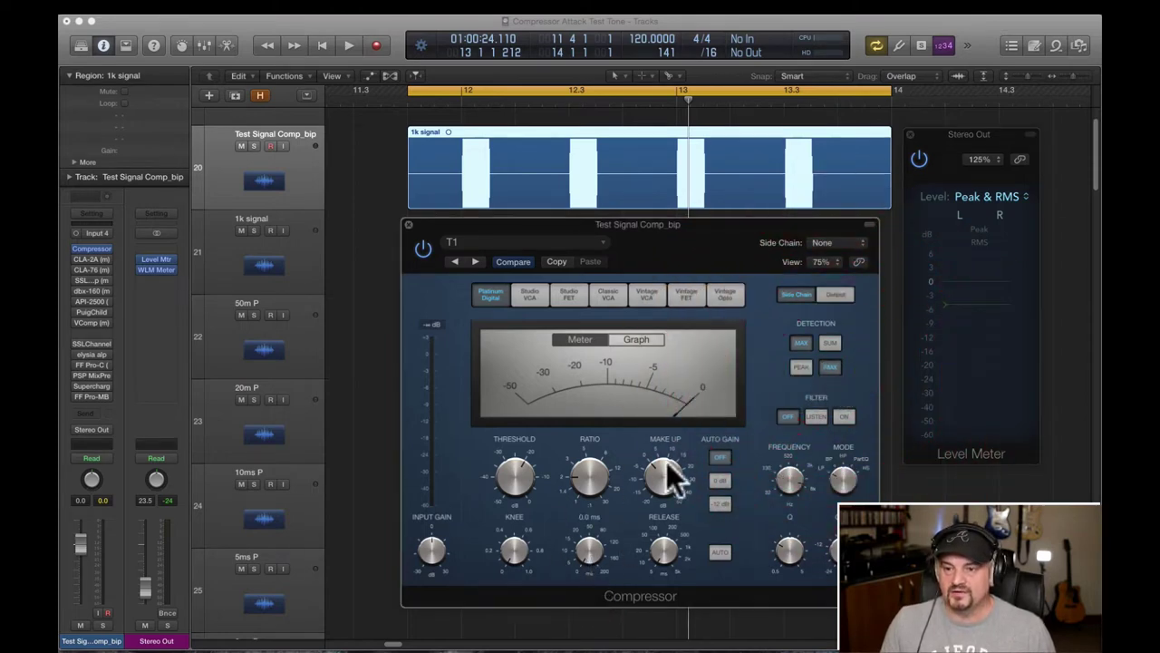
{"action": "key", "text": "space"}
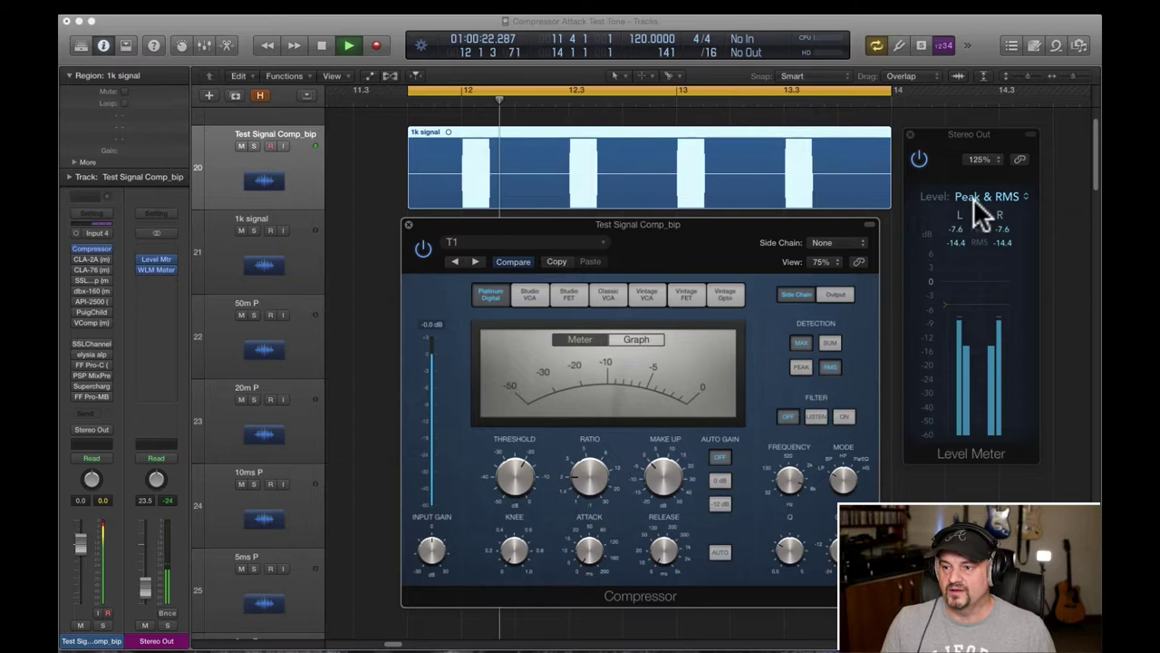
{"action": "left_click", "coordinate": [959, 231]}
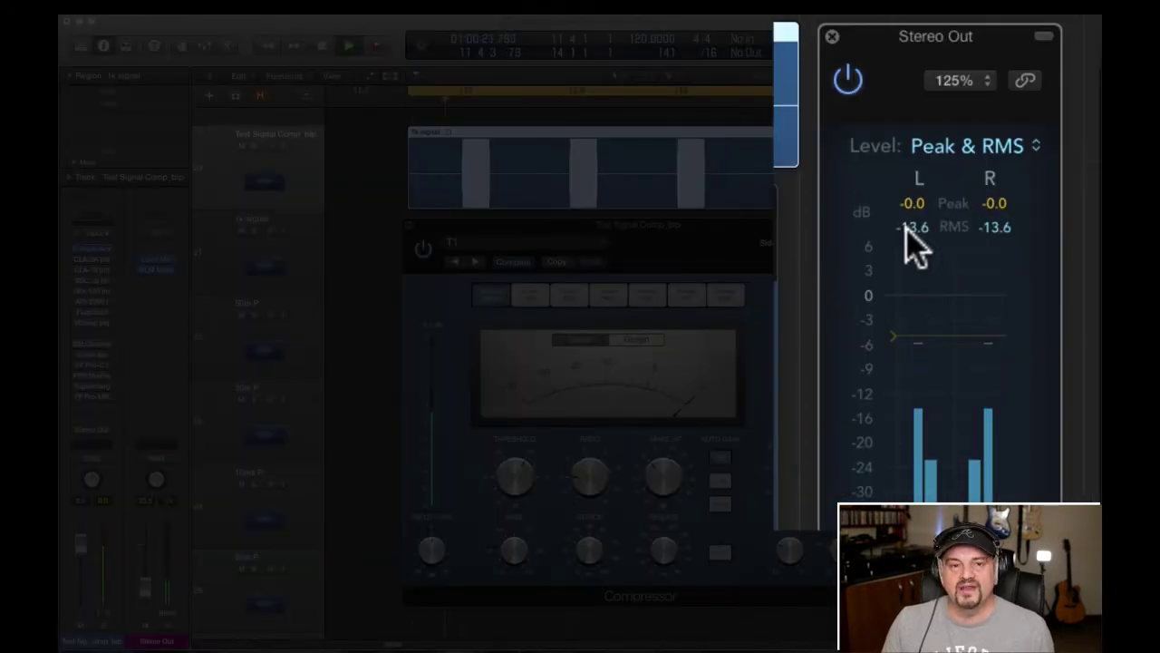
{"action": "key", "text": "space"}
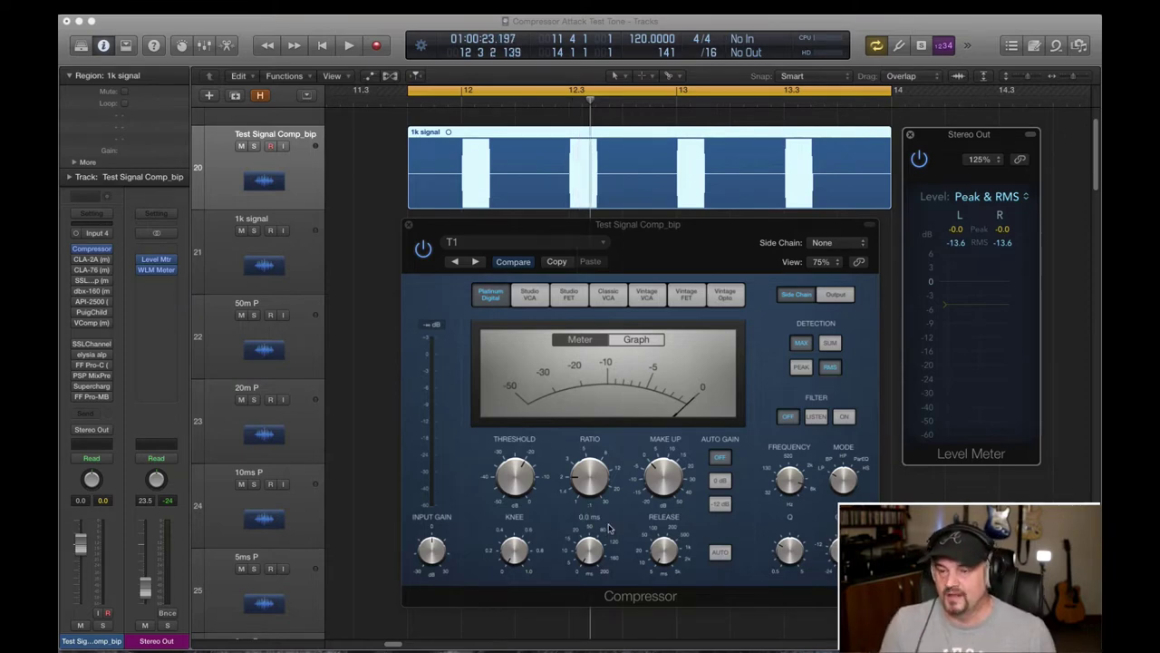
{"action": "left_click", "coordinate": [801, 367]}
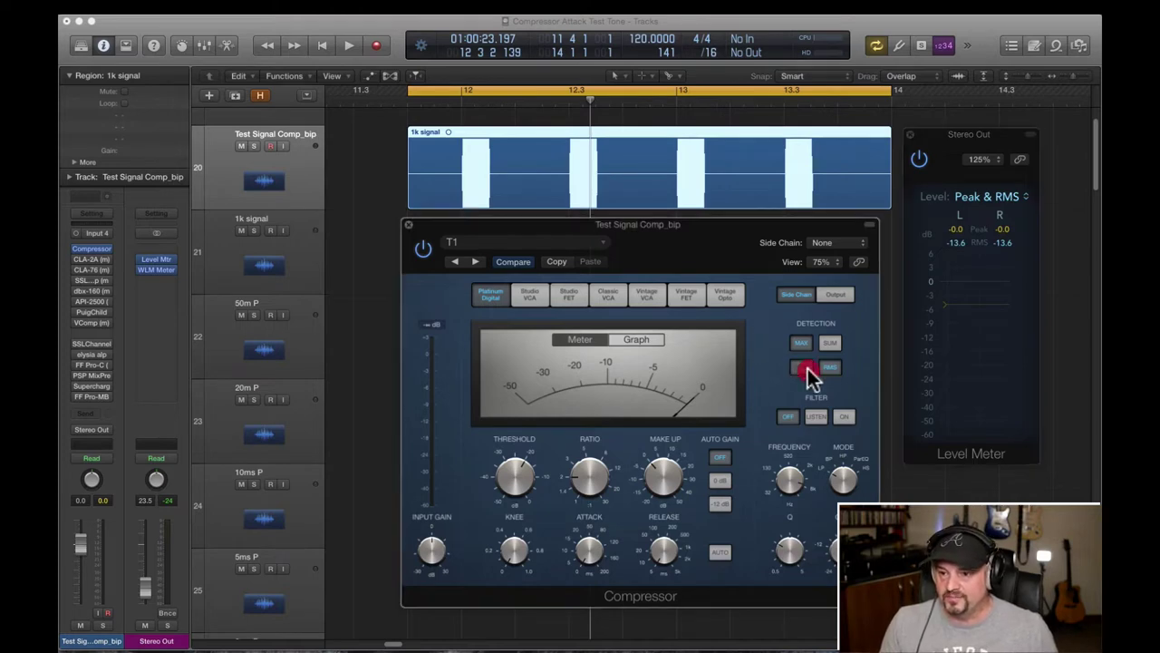
Step: Bounce the 1k signal region in place, naming it '1ms P'
{"action": "right_click", "coordinate": [559, 174]}
{"action": "left_click", "coordinate": [577, 177]}
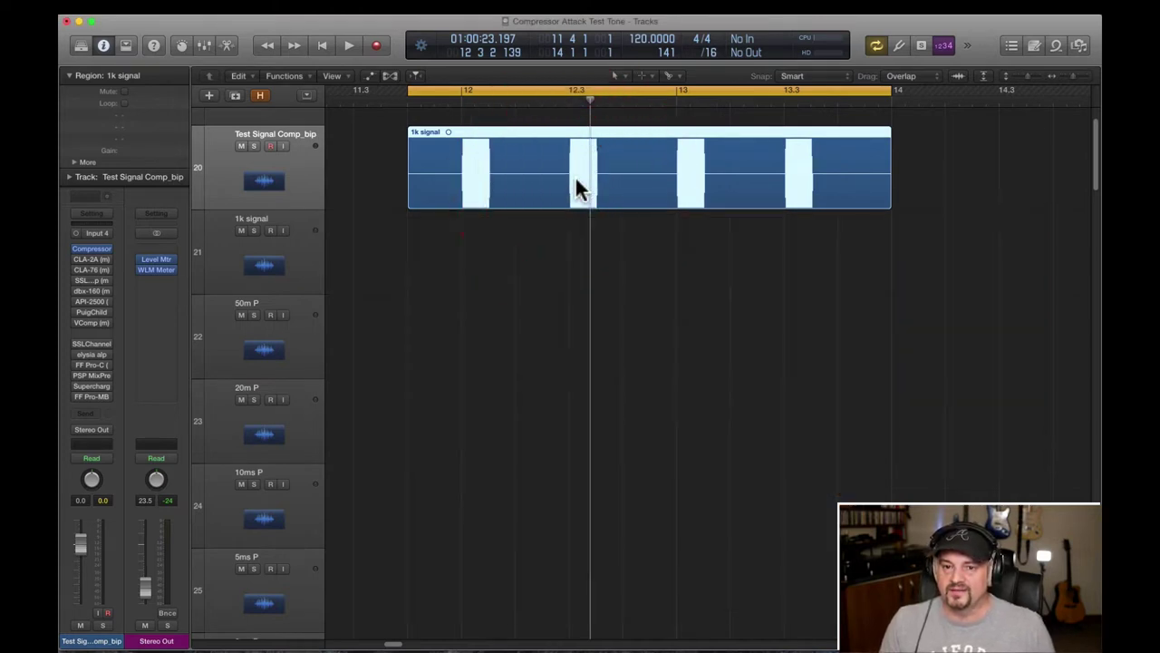
{"action": "type", "text": "1ms P"}
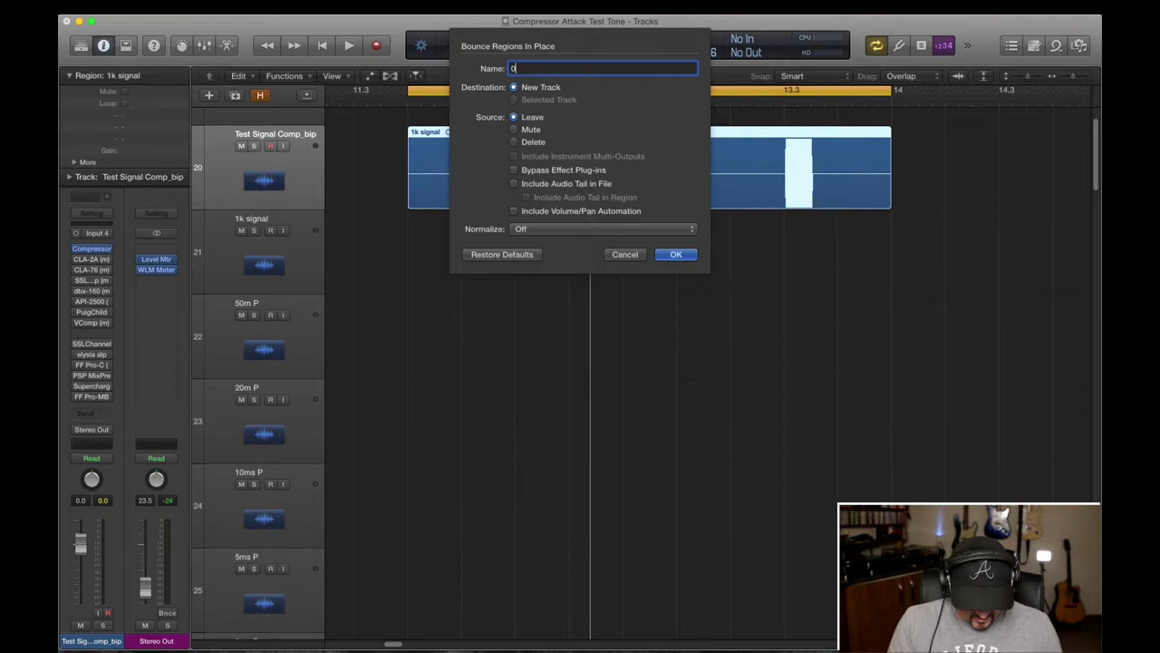
{"action": "key", "text": "Return"}
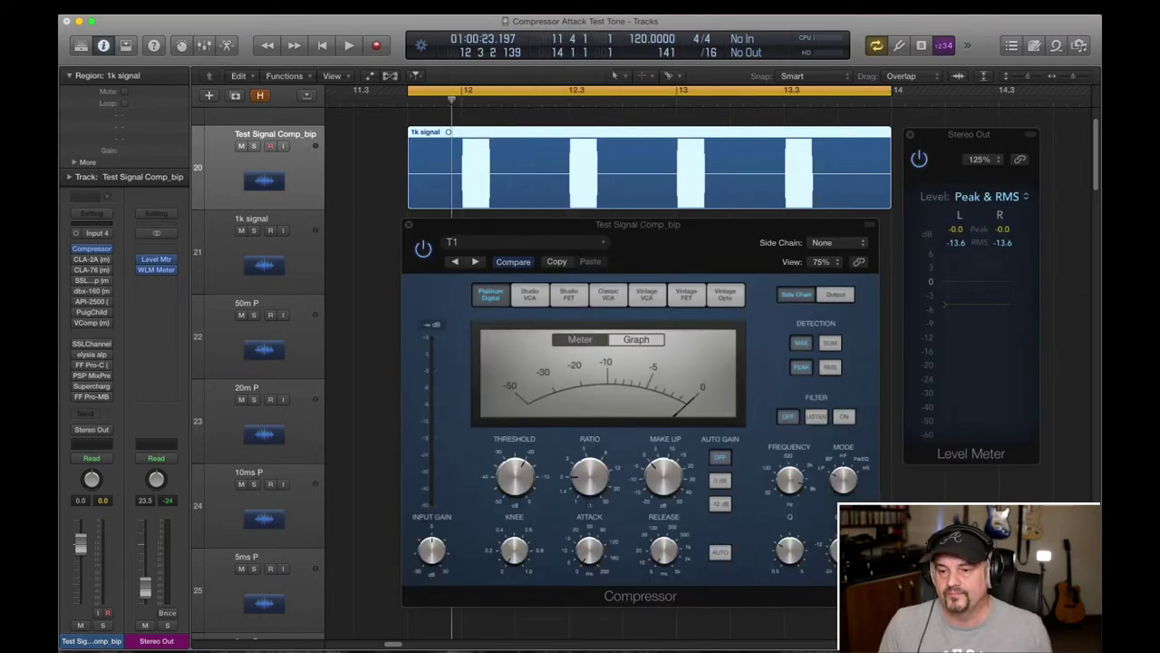
Step: Bounce the region in place again as '0ms P' and hide the plug-in windows
{"action": "right_click", "coordinate": [562, 176]}
{"action": "left_click", "coordinate": [522, 180]}
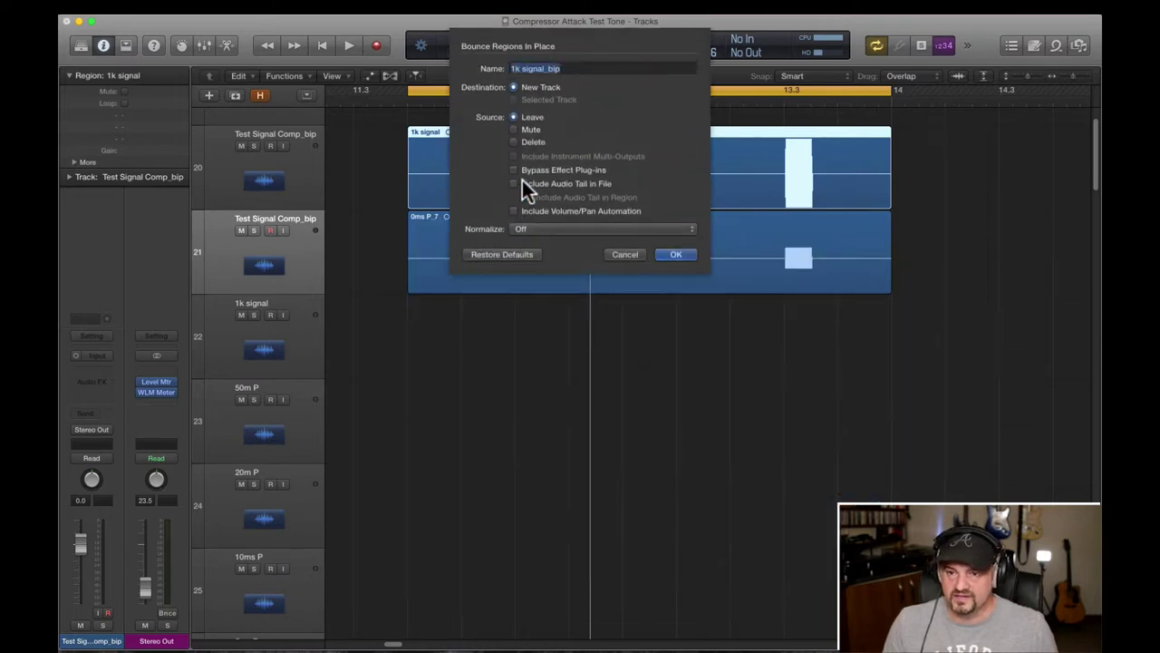
{"action": "type", "text": "0ms P"}
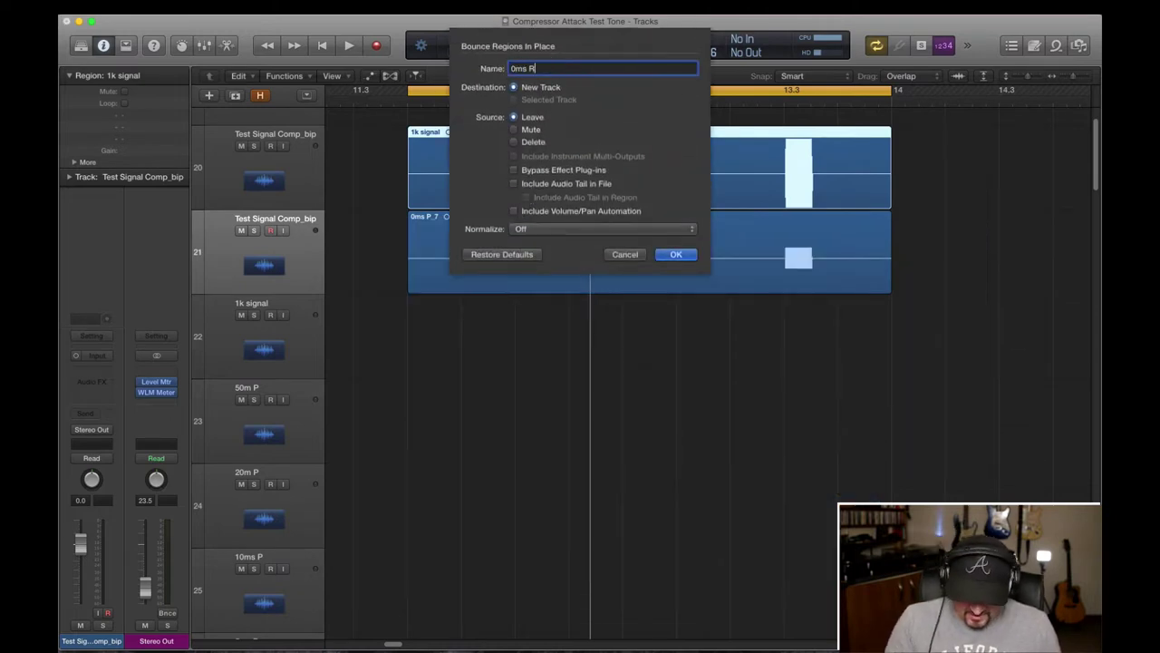
{"action": "key", "text": "Return"}
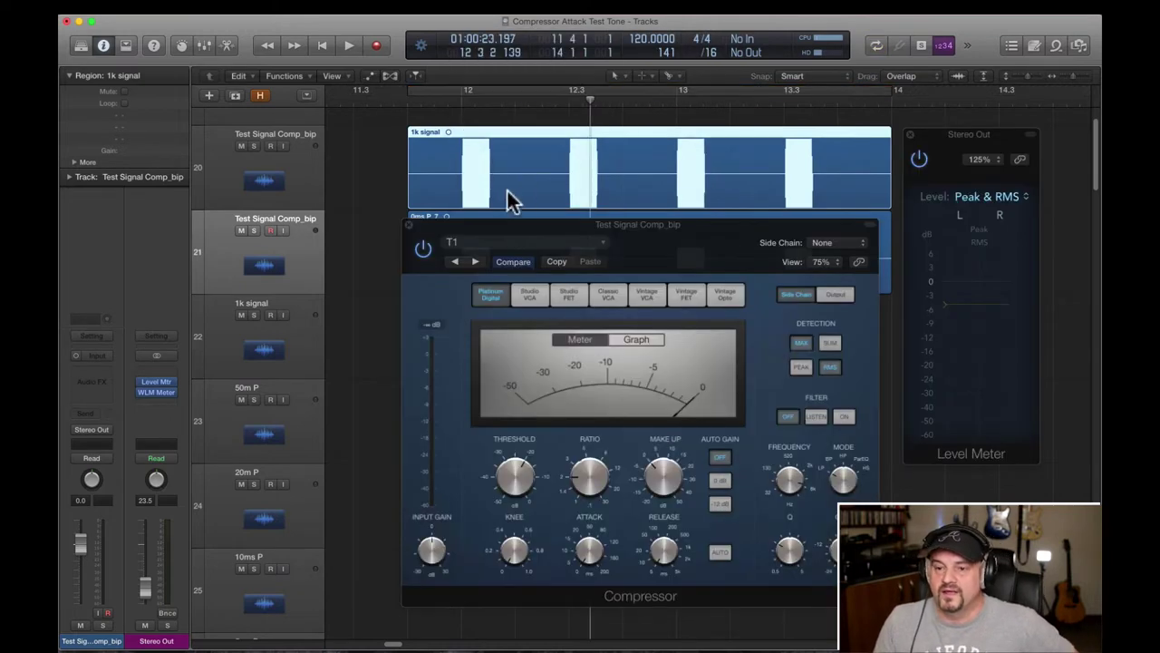
{"action": "key", "text": "v"}
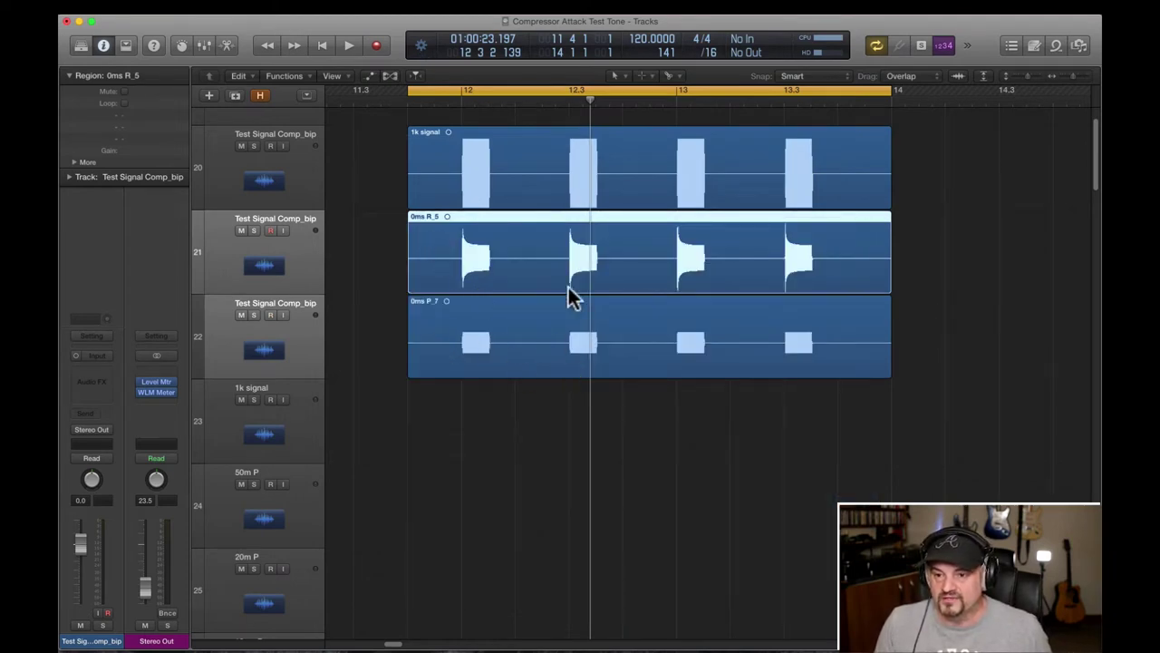
Step: Zoom in on the tone burst near 12.3 and its onsets on tracks 20–21, then zoom back out
{"action": "left_click_drag", "start_coordinate": [564, 391], "coordinate": [640, 129]}
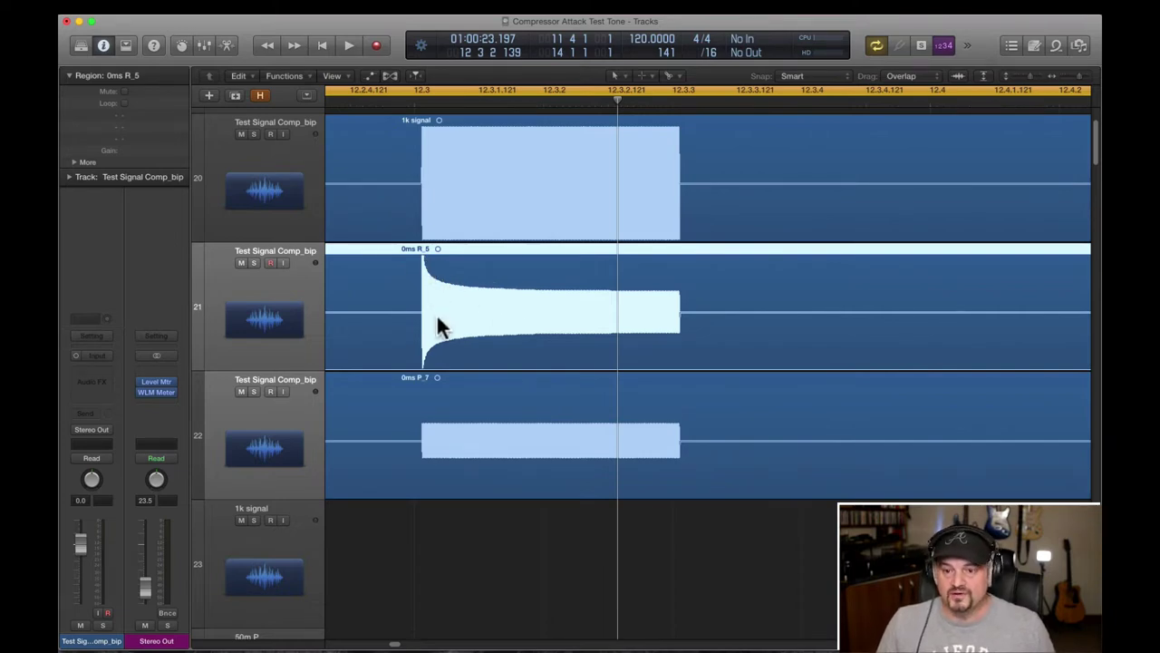
{"action": "left_click_drag", "start_coordinate": [422, 358], "coordinate": [521, 231]}
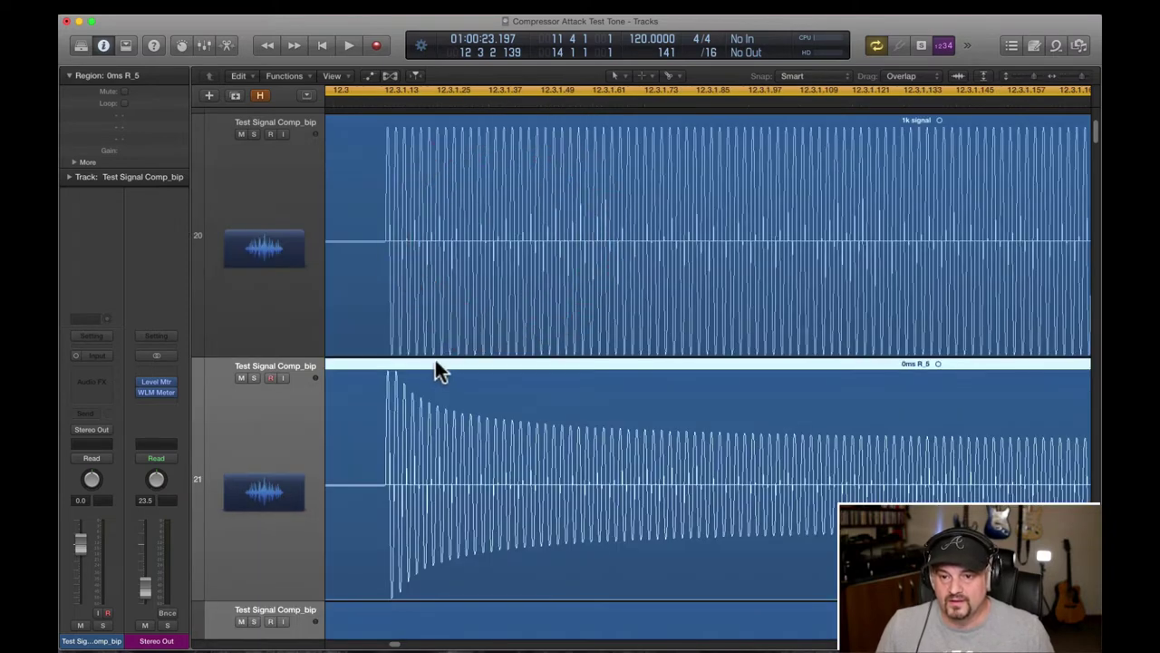
{"action": "scroll", "coordinate": [417, 375], "scroll_direction": "down", "scroll_amount": 1}
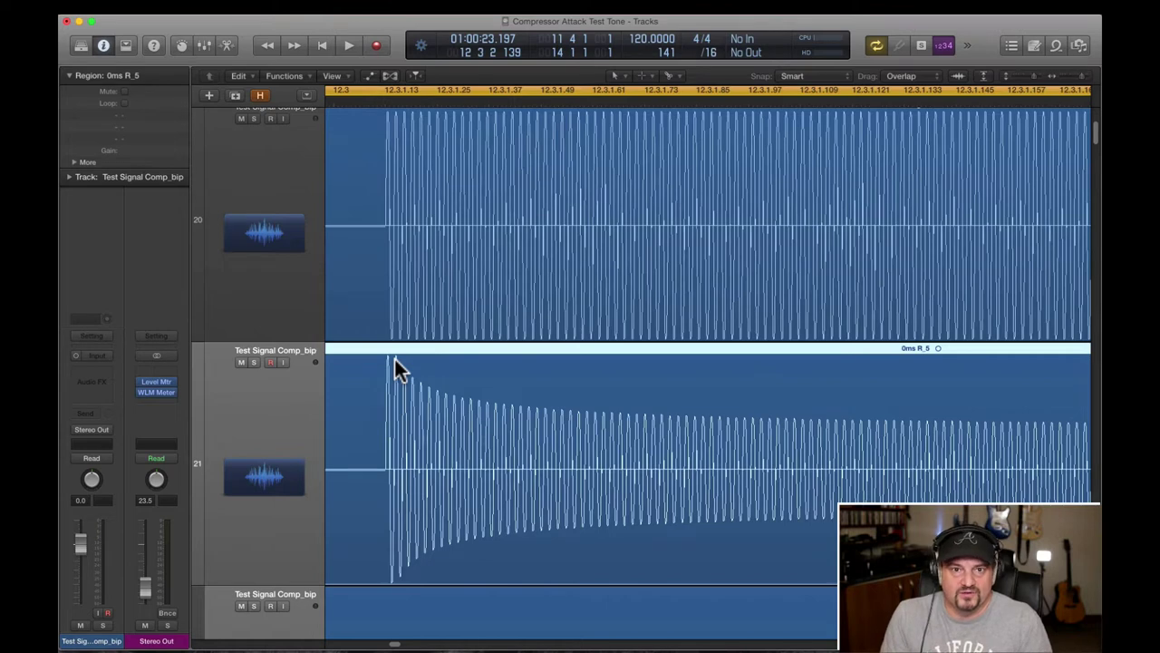
{"action": "key", "text": "z"}
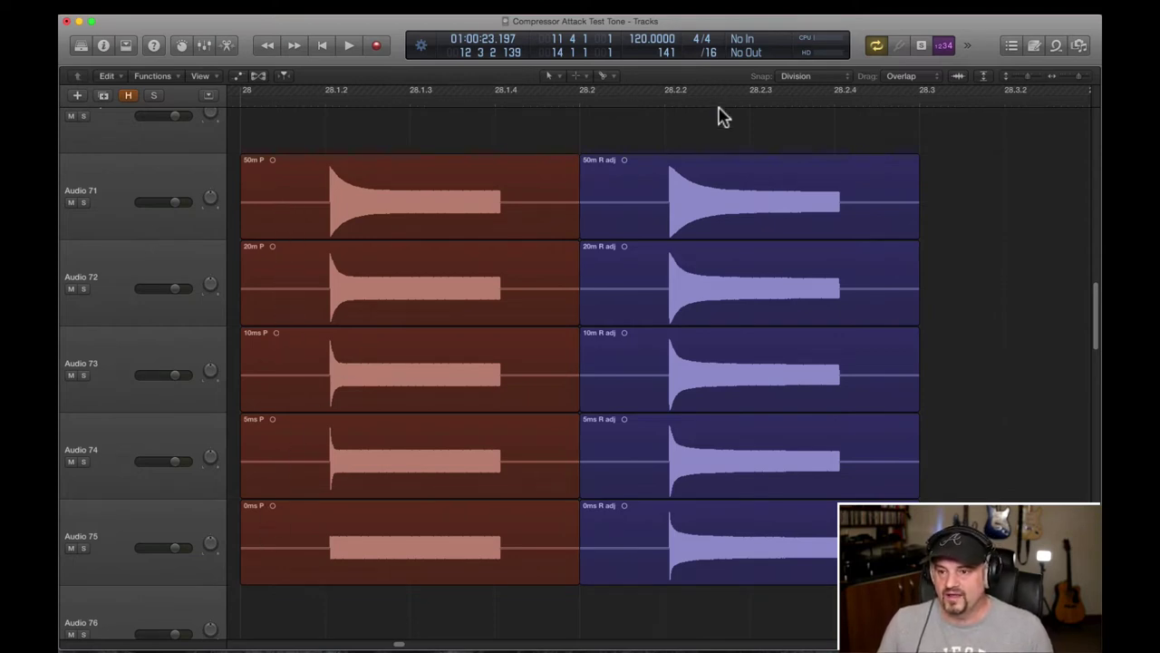
{"action": "left_click_drag", "start_coordinate": [725, 142], "coordinate": [775, 518]}
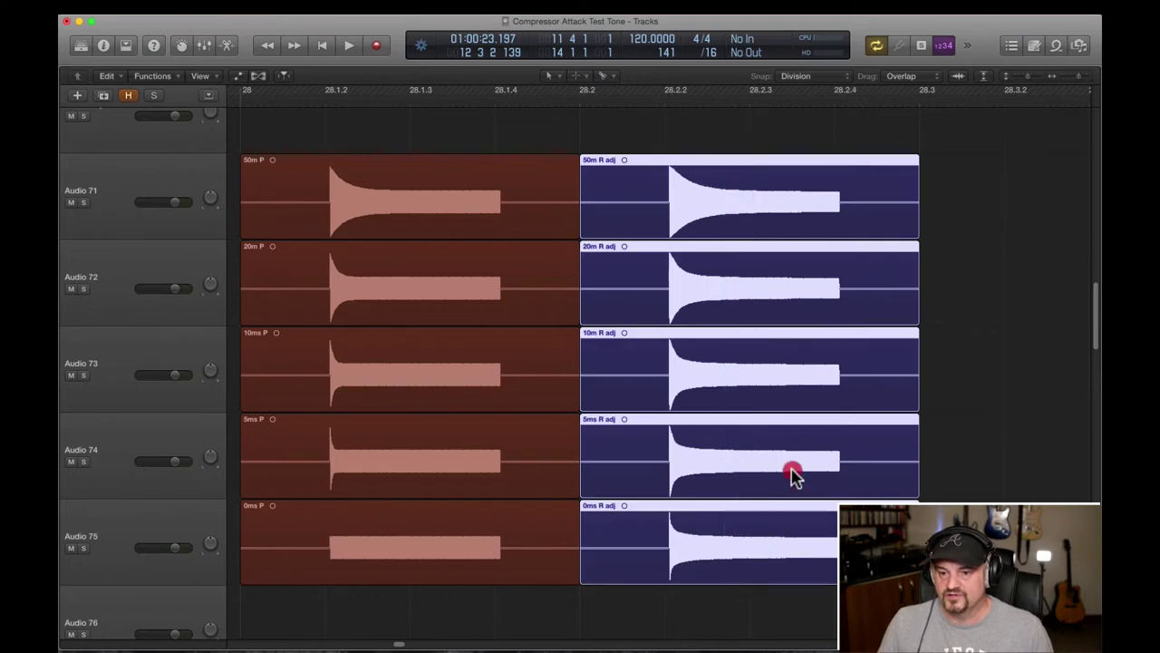
{"action": "left_click_drag", "start_coordinate": [793, 474], "coordinate": [758, 503]}
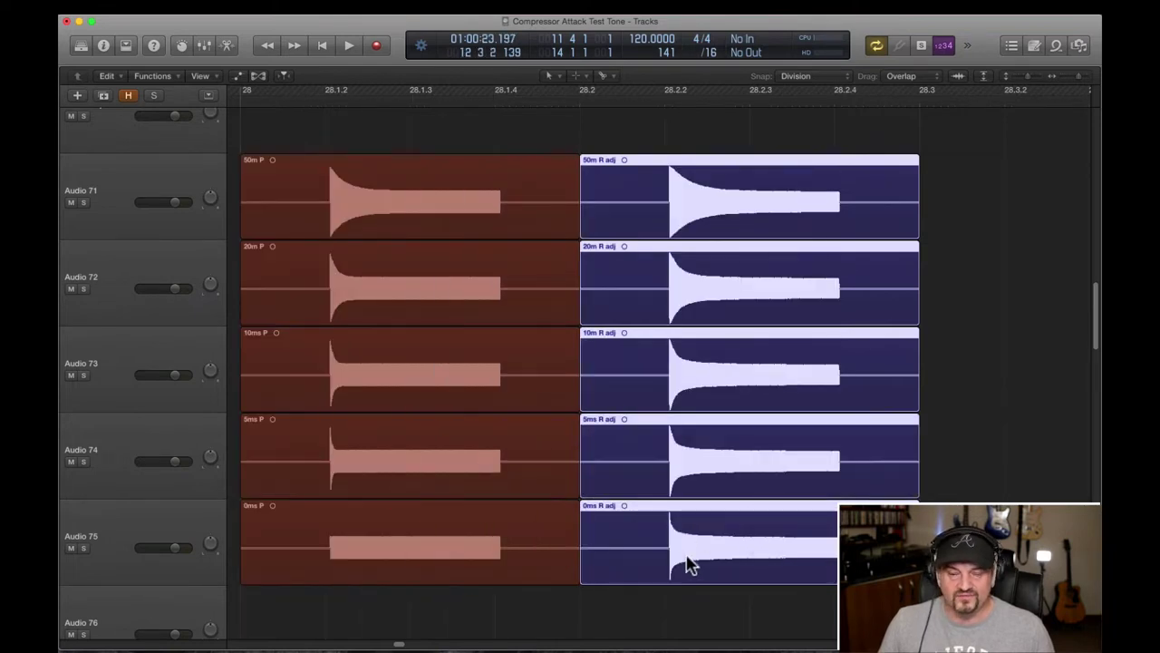
{"action": "left_click", "coordinate": [985, 379]}
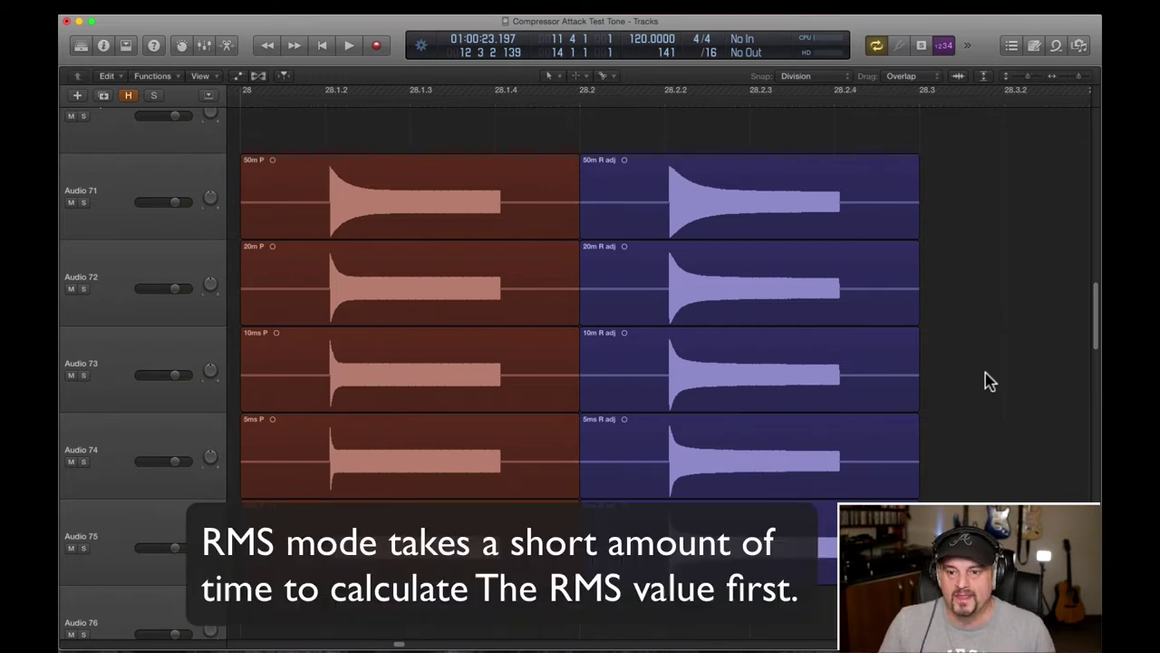
{"action": "left_click", "coordinate": [453, 288]}
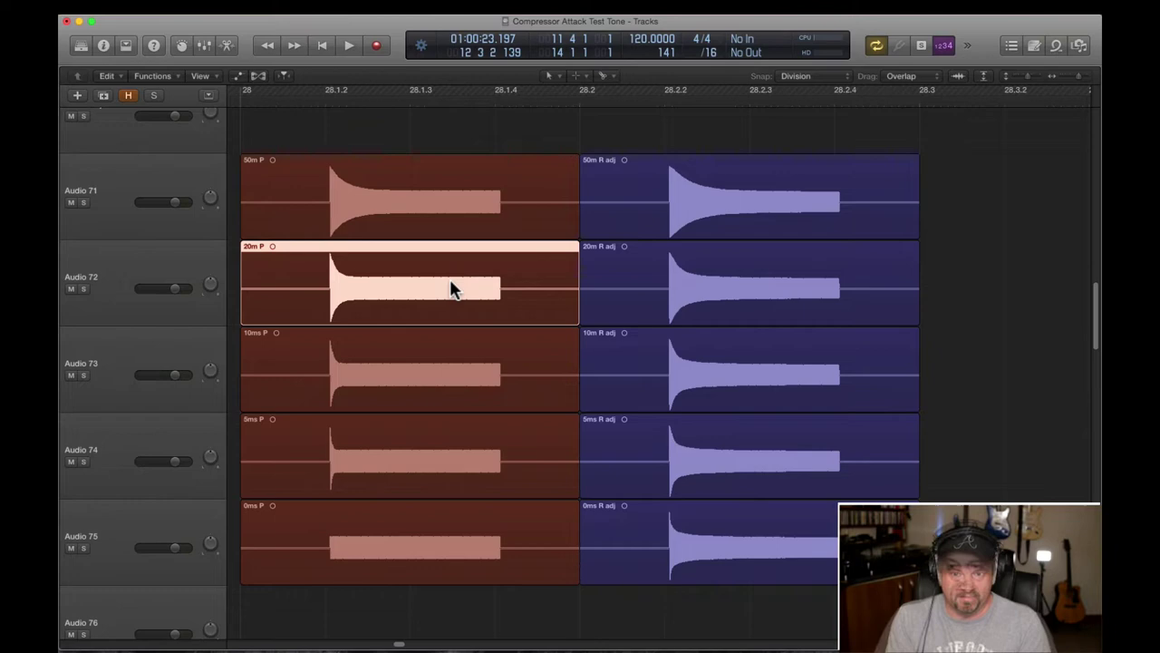
Step: Turn Snap off, zoom into the 20m P onset, marquee-select its decaying attack, then zoom out
{"action": "left_click", "coordinate": [989, 285]}
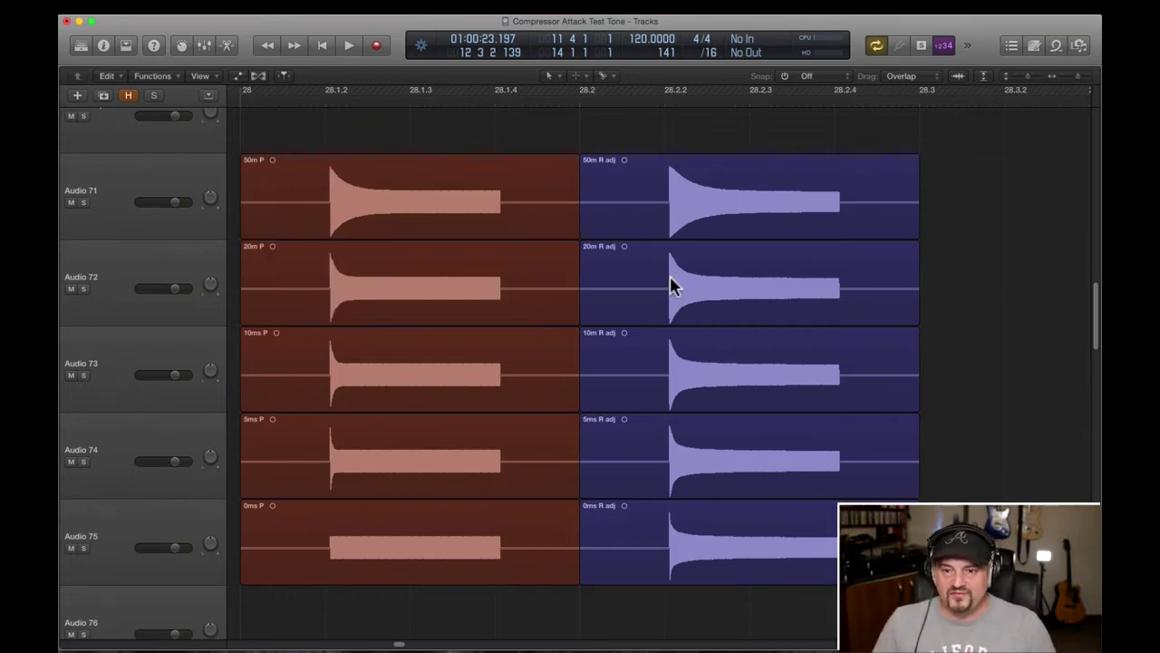
{"action": "left_click", "coordinate": [355, 252], "text": "ctrl+alt"}
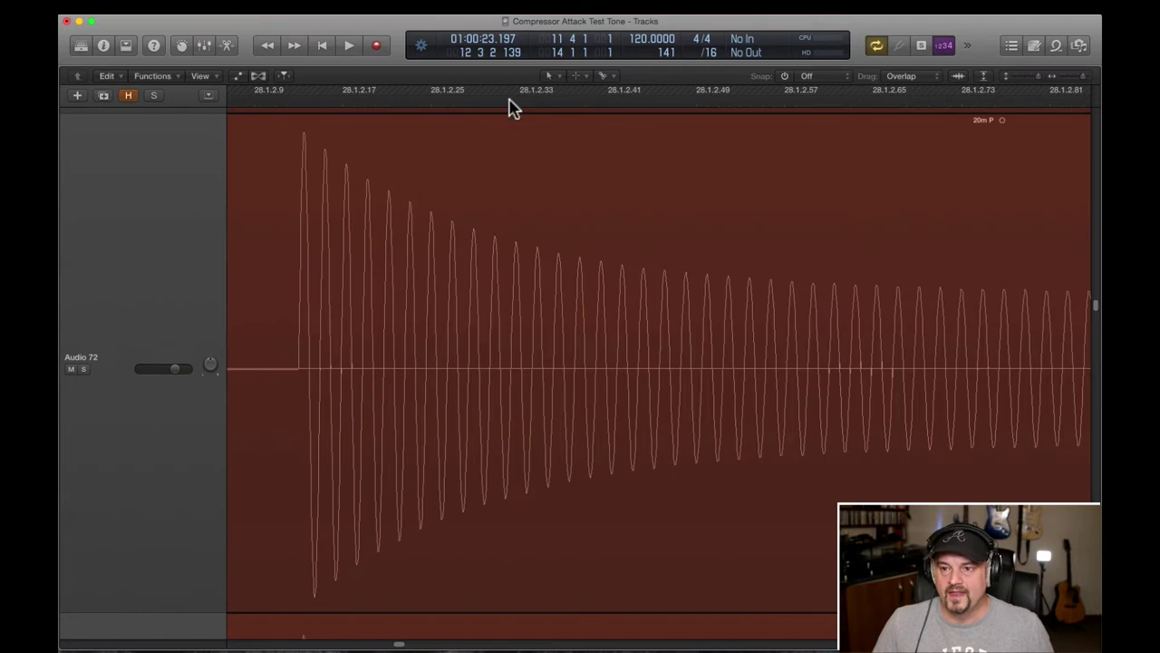
{"action": "left_click", "coordinate": [297, 368]}
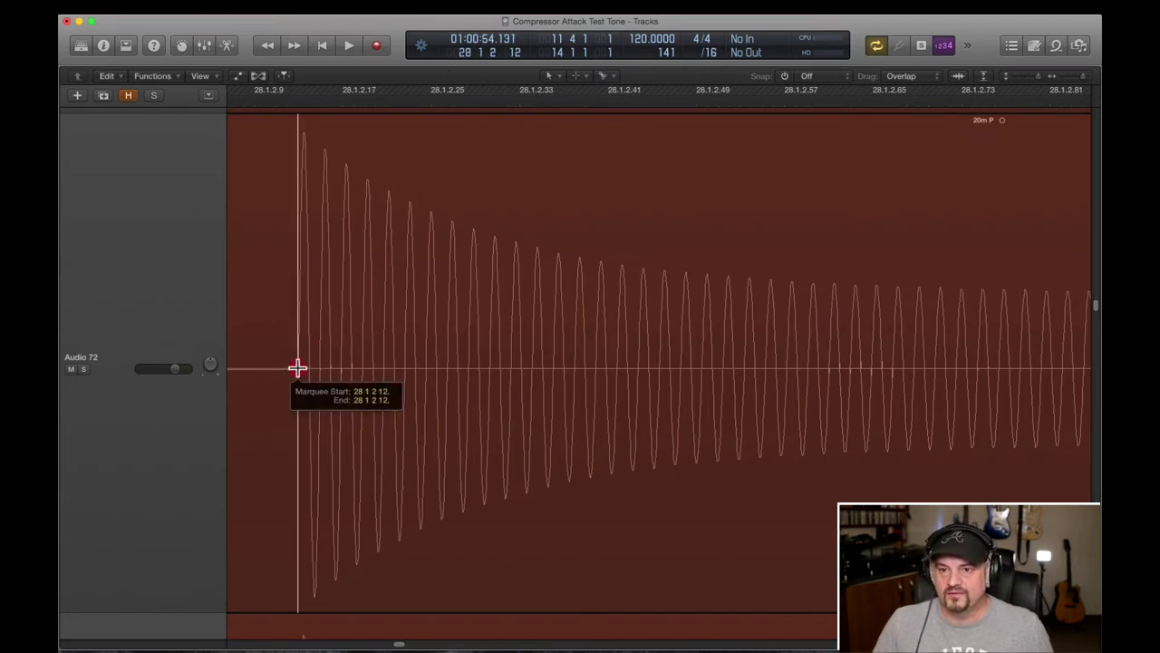
{"action": "left_click_drag", "start_coordinate": [297, 368], "coordinate": [725, 373]}
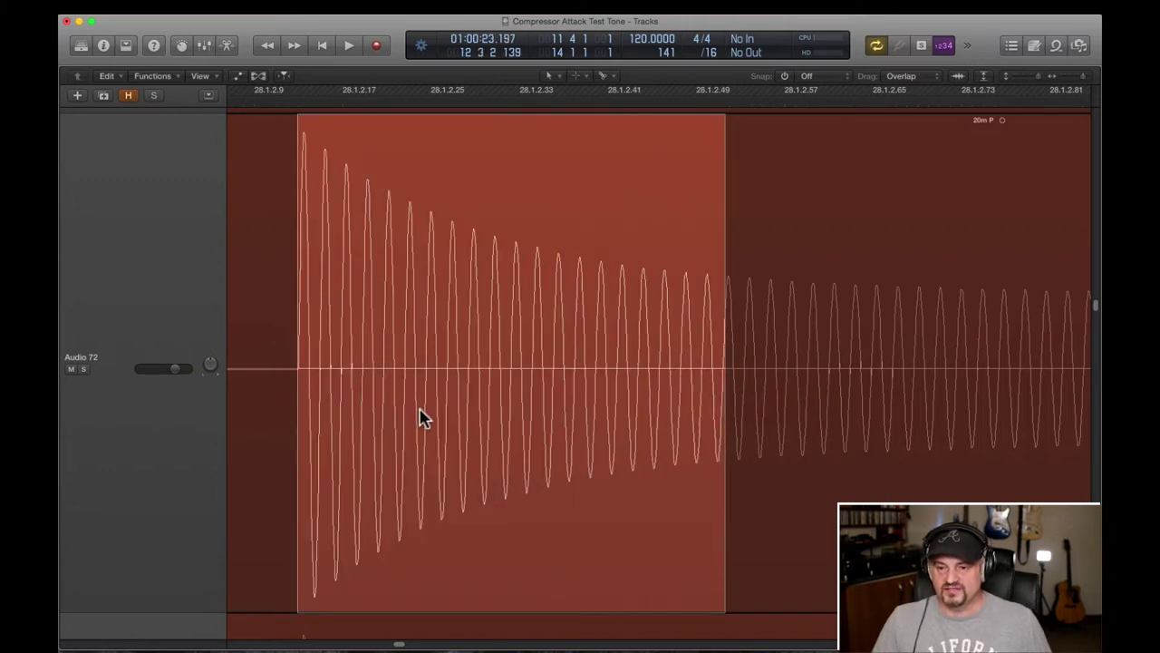
{"action": "left_click", "coordinate": [507, 420], "text": "ctrl+alt"}
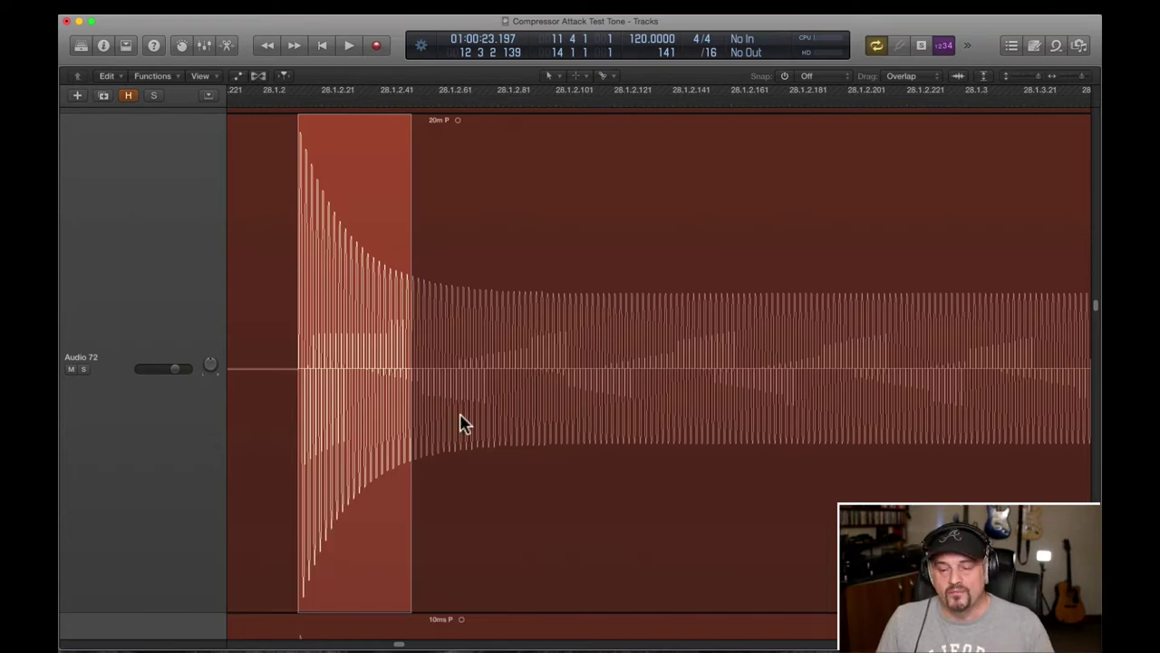
{"action": "left_click", "coordinate": [456, 414], "text": "ctrl+alt"}
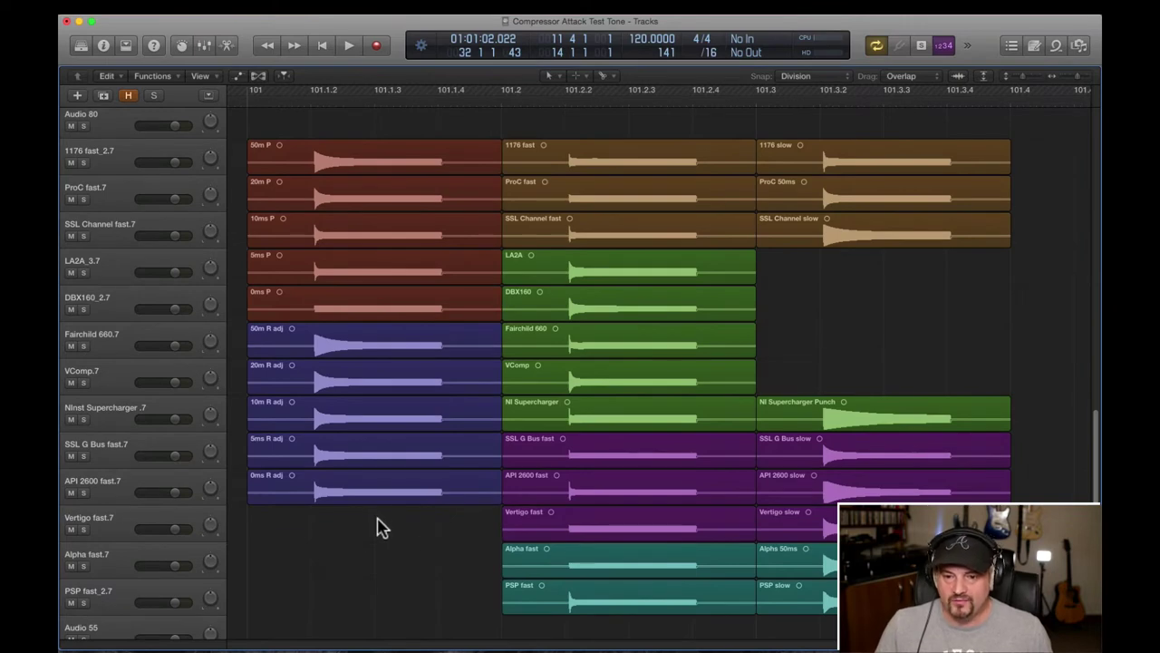
Step: Invert from the P regions to everything past bar 101.2, then marquee-select the 1176, ProC and SSL Channel regions
{"action": "left_click_drag", "start_coordinate": [376, 530], "coordinate": [404, 333]}
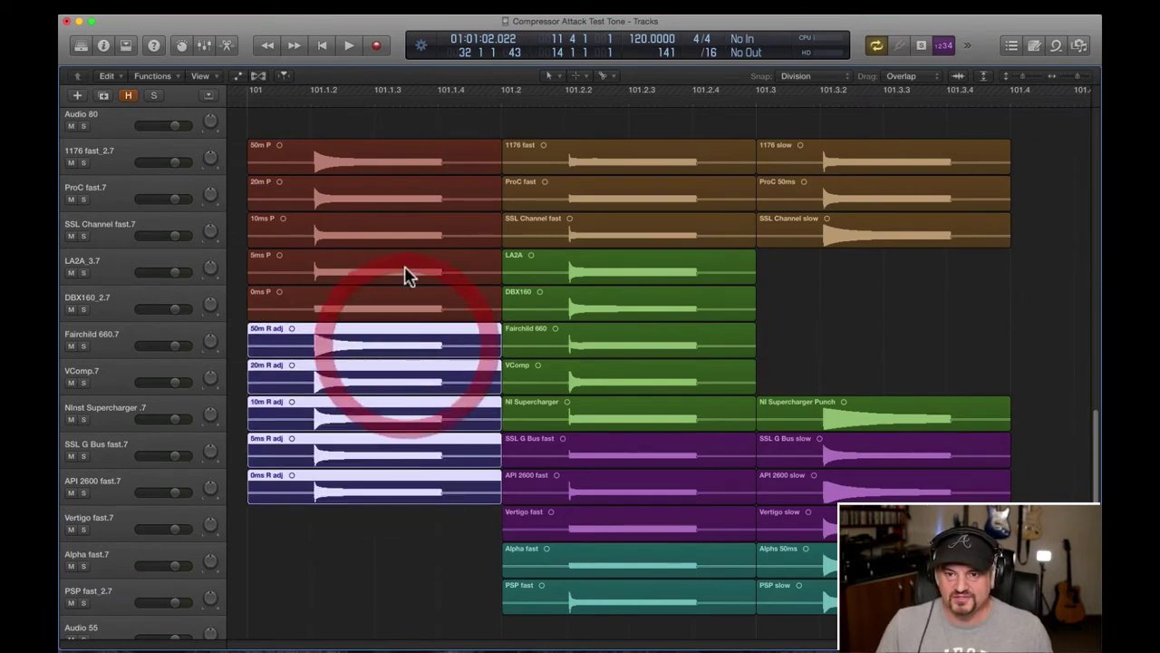
{"action": "left_click_drag", "start_coordinate": [405, 133], "coordinate": [407, 299]}
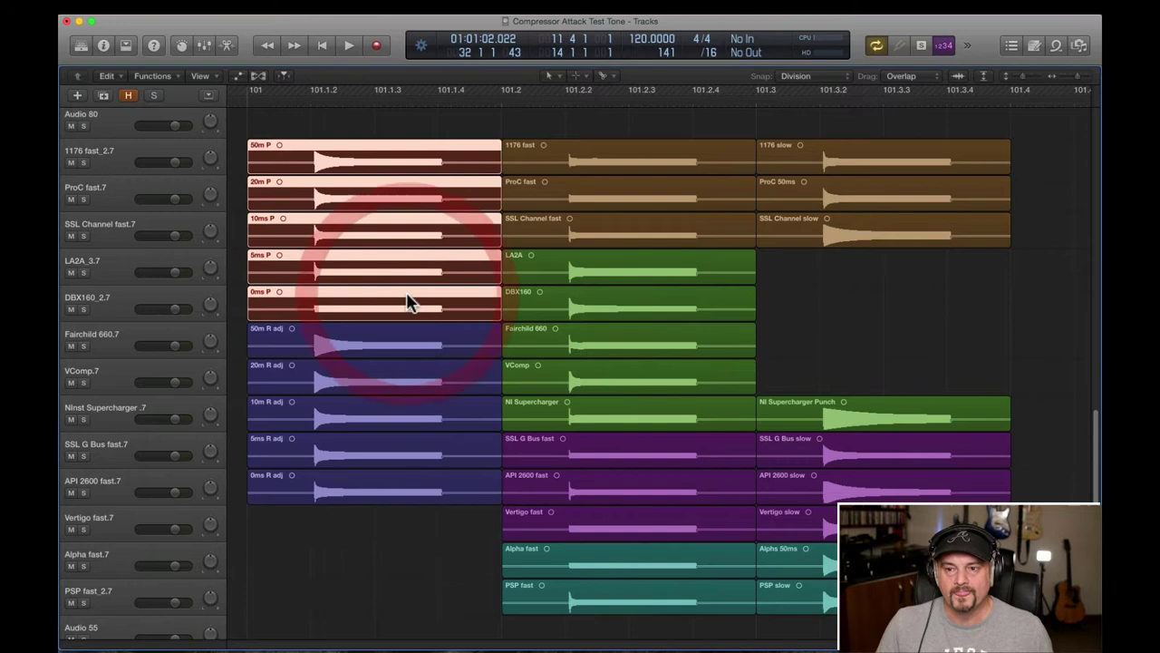
{"action": "key", "text": "shift+f"}
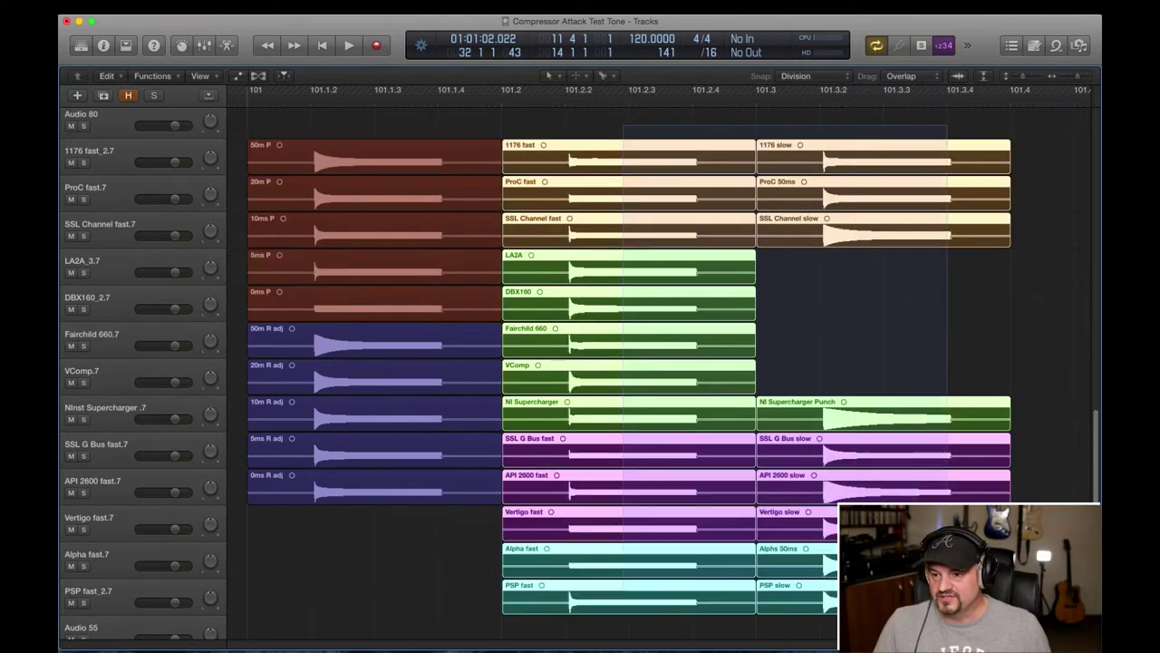
{"action": "left_click", "coordinate": [848, 296]}
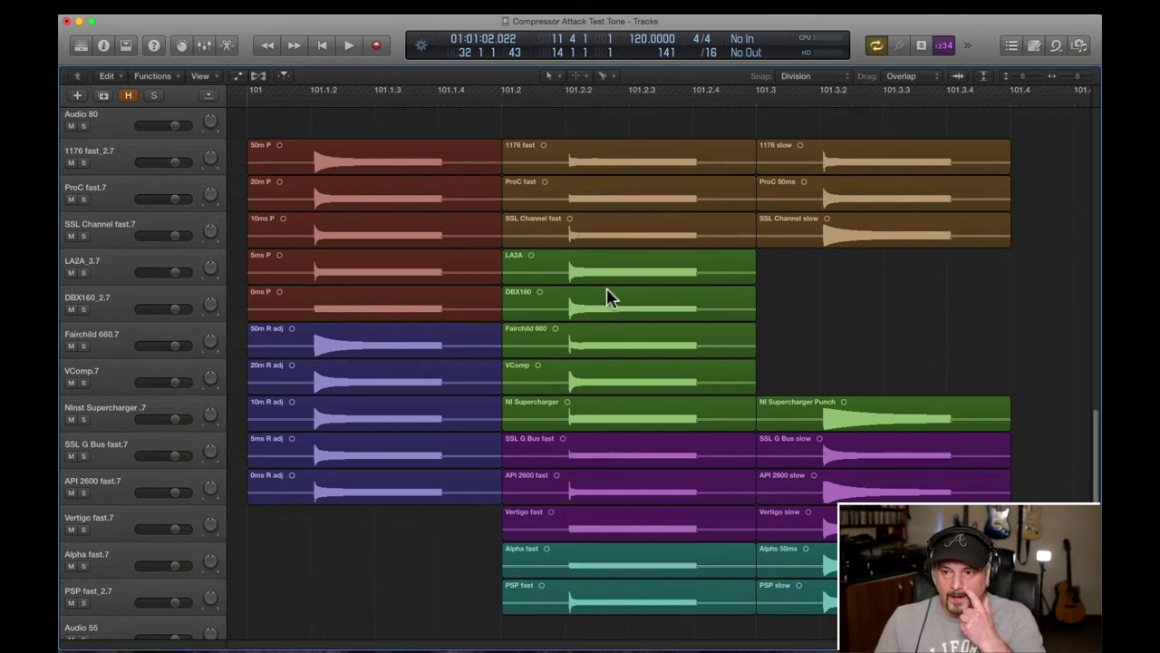
{"action": "left_click_drag", "start_coordinate": [670, 127], "coordinate": [813, 226]}
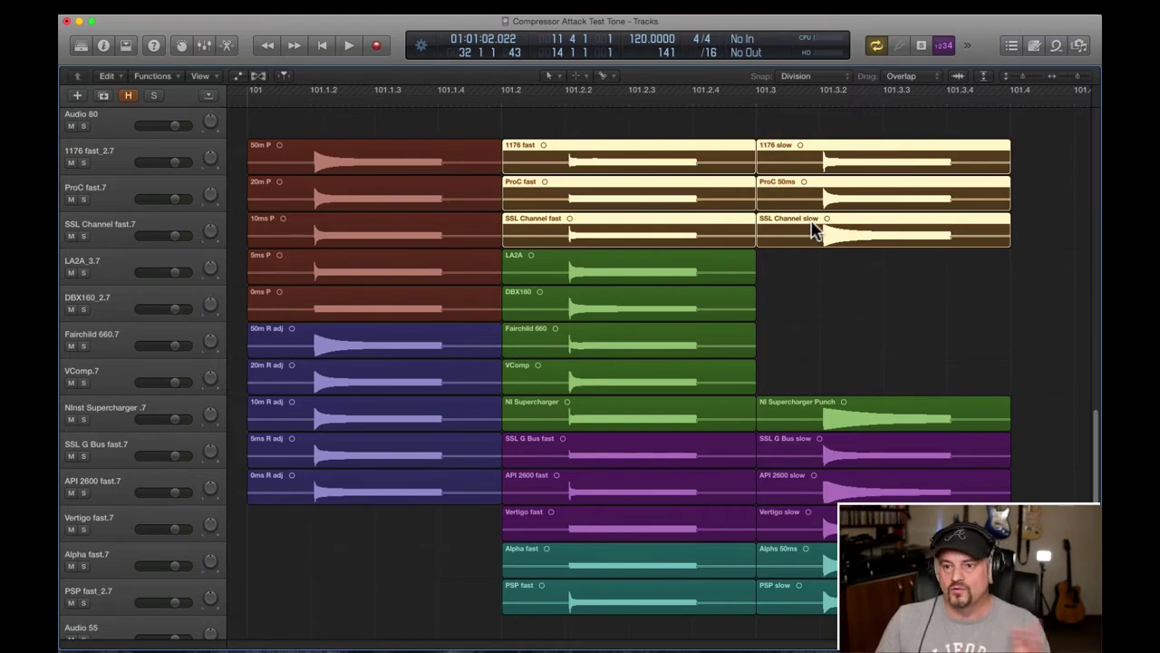
Step: Open the compressor plug-in windows, select the 1176 slow region and adjust the CLA-76 Attack
{"action": "key", "text": "z"}
{"action": "key", "text": "v"}
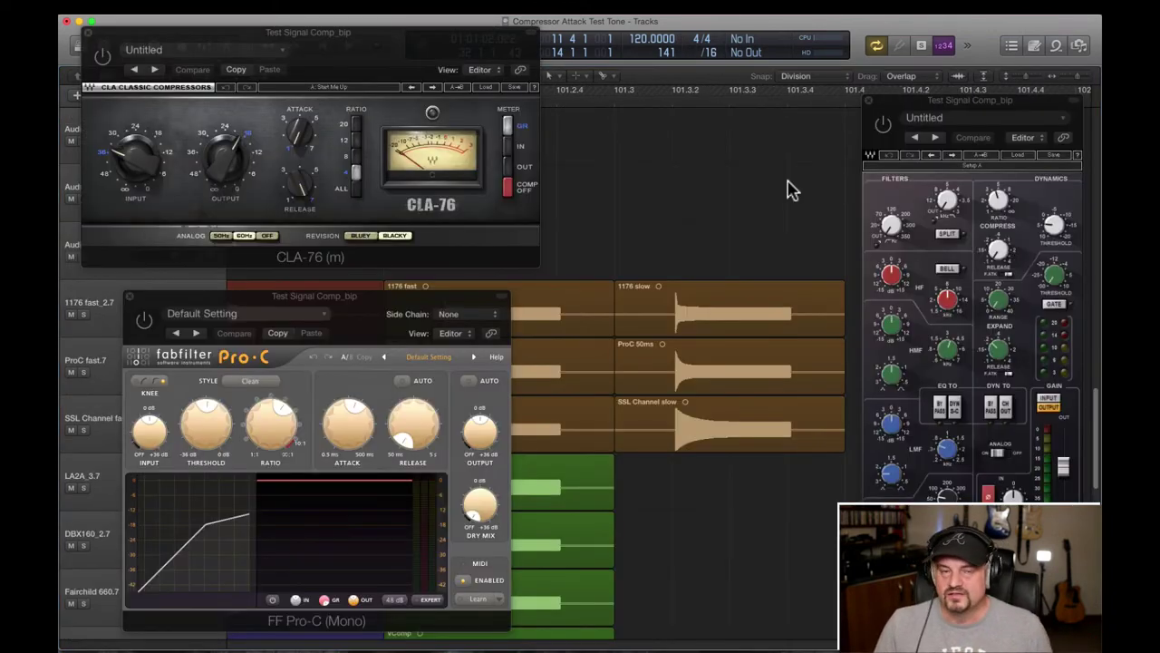
{"action": "left_click", "coordinate": [766, 303]}
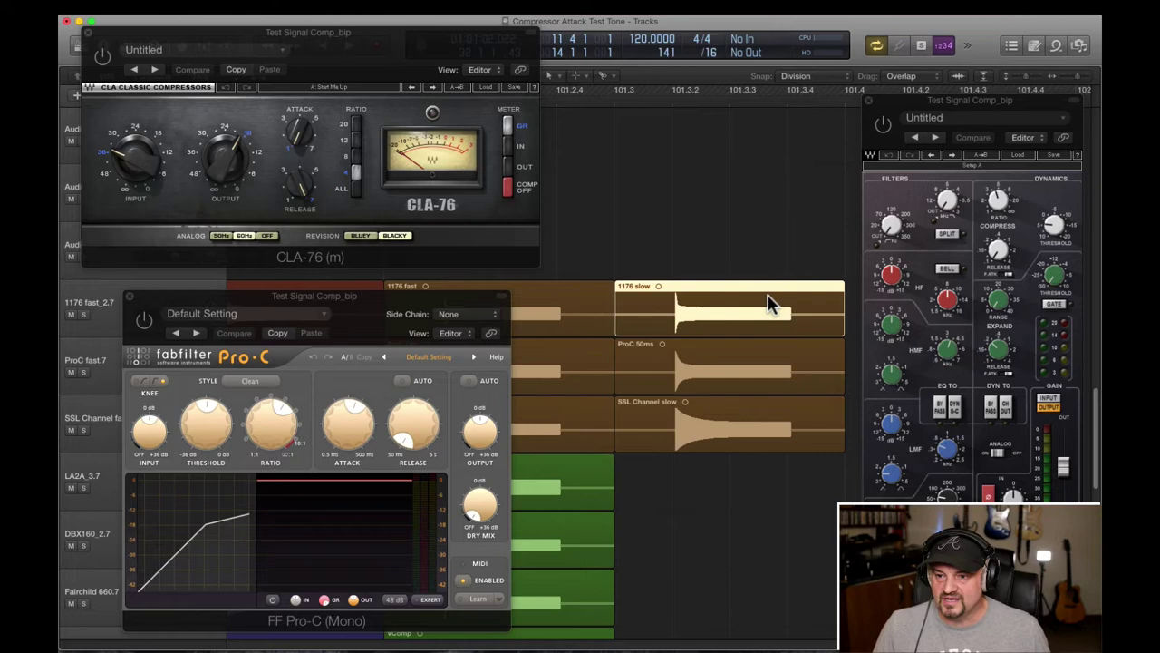
{"action": "left_click_drag", "start_coordinate": [354, 39], "coordinate": [381, 53]}
{"action": "left_click_drag", "start_coordinate": [326, 139], "coordinate": [326, 152]}
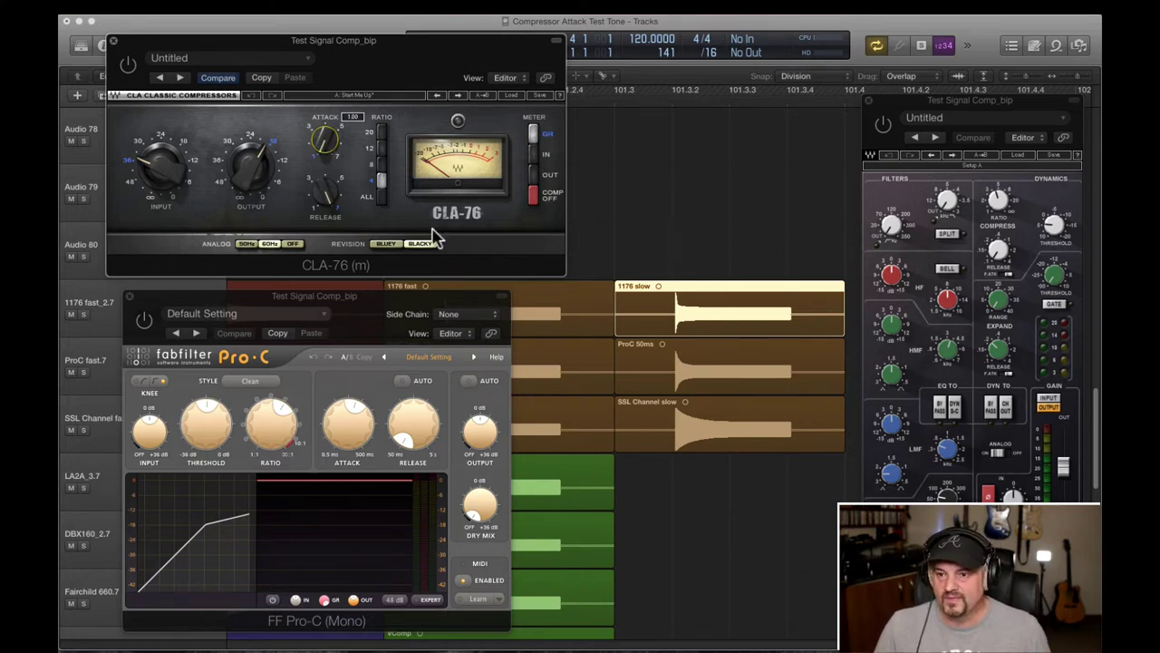
Step: Select the ProC 50ms and SSL Channel slow regions, arranging the Pro-C and SSL Channel windows
{"action": "left_click", "coordinate": [765, 376]}
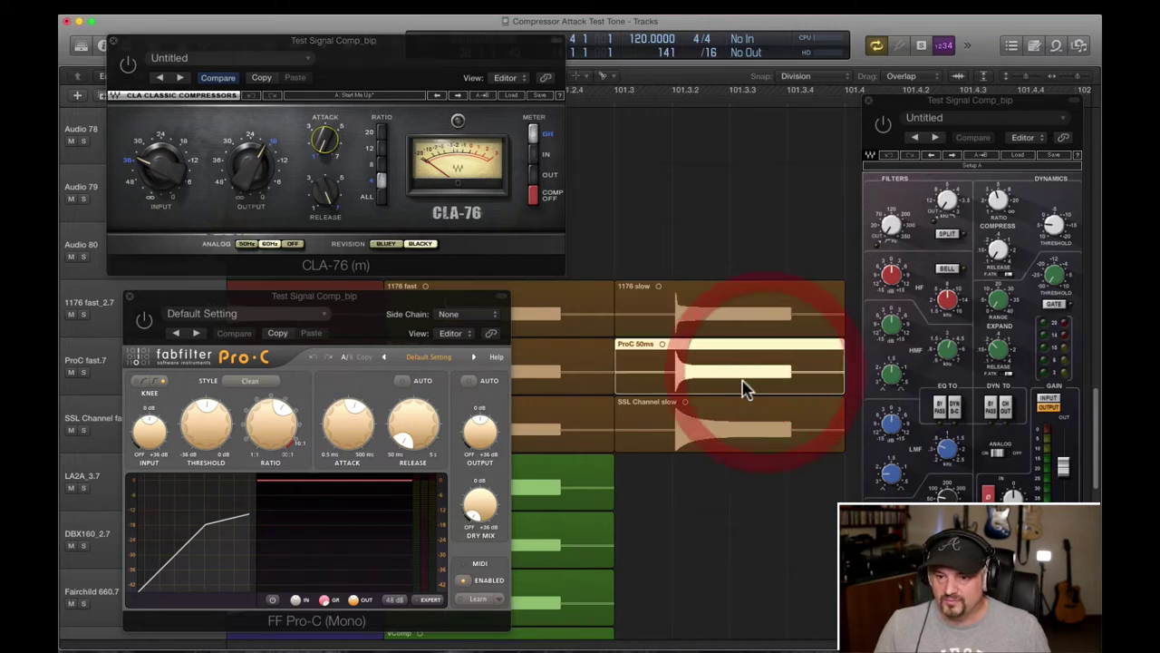
{"action": "left_click", "coordinate": [326, 312]}
{"action": "left_click", "coordinate": [376, 302]}
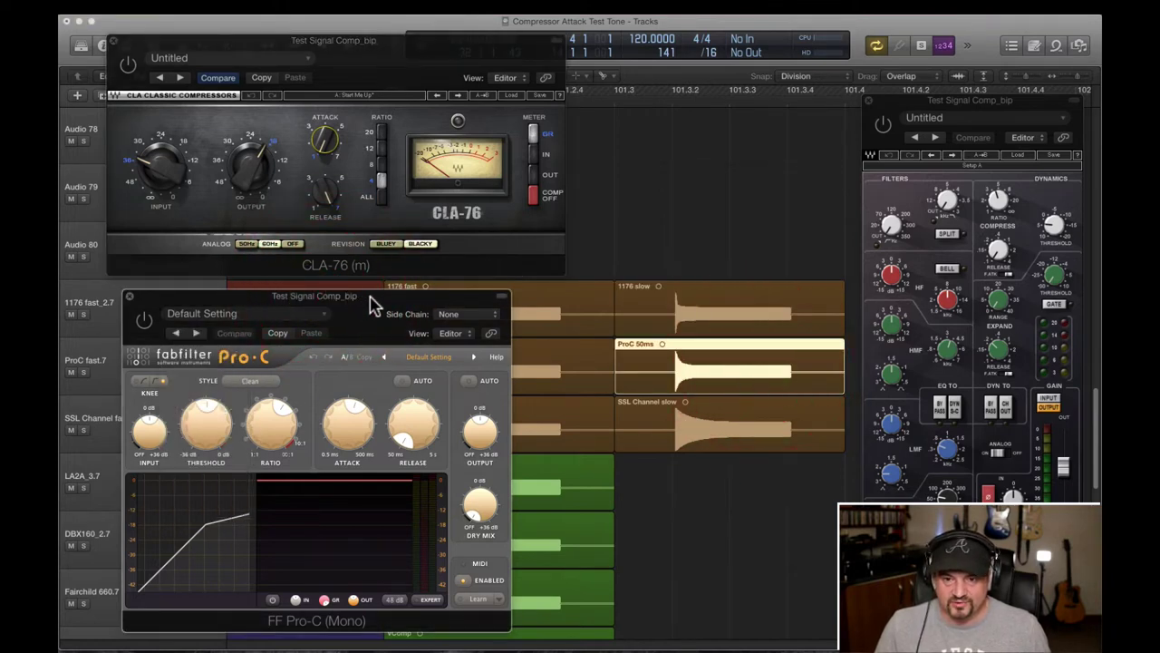
{"action": "left_click_drag", "start_coordinate": [375, 303], "coordinate": [360, 284]}
{"action": "left_click", "coordinate": [732, 435]}
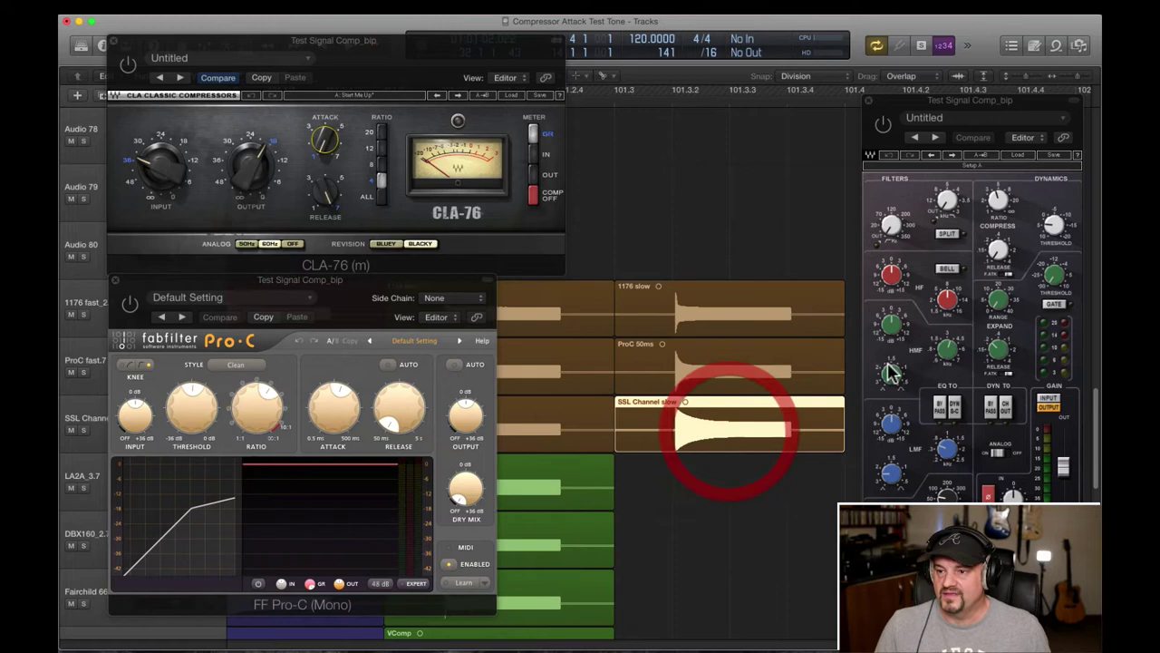
{"action": "left_click", "coordinate": [1004, 274]}
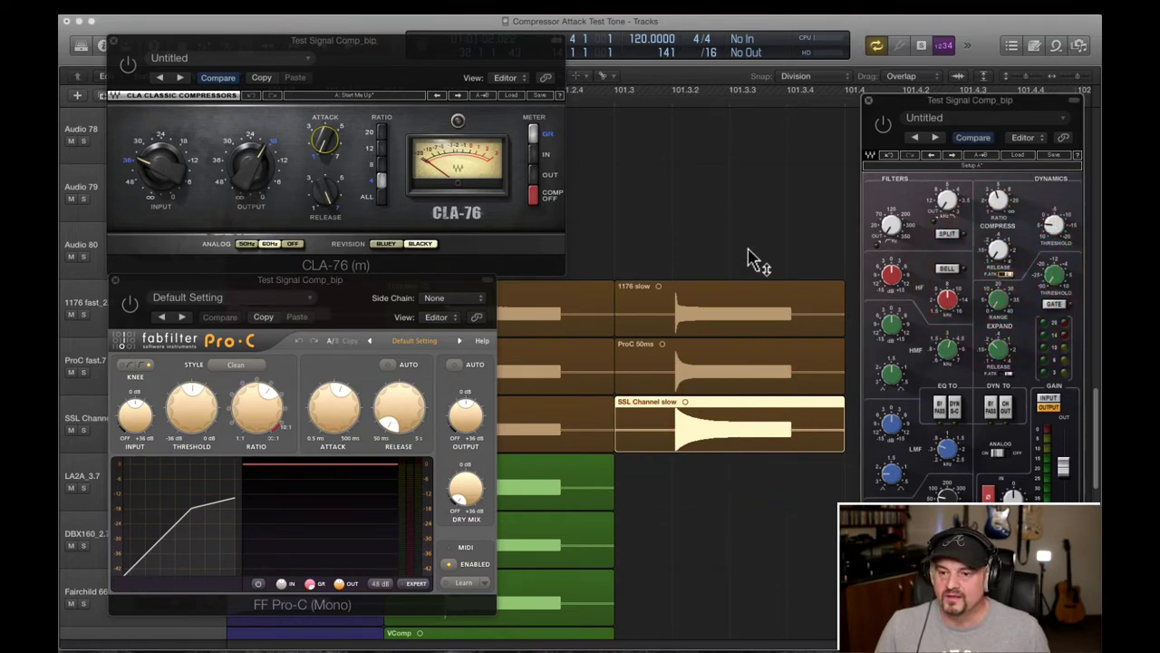
Step: Hide the three plug-in windows, zoom out, then marquee-zoom into the compressor regions
{"action": "key", "text": "v"}
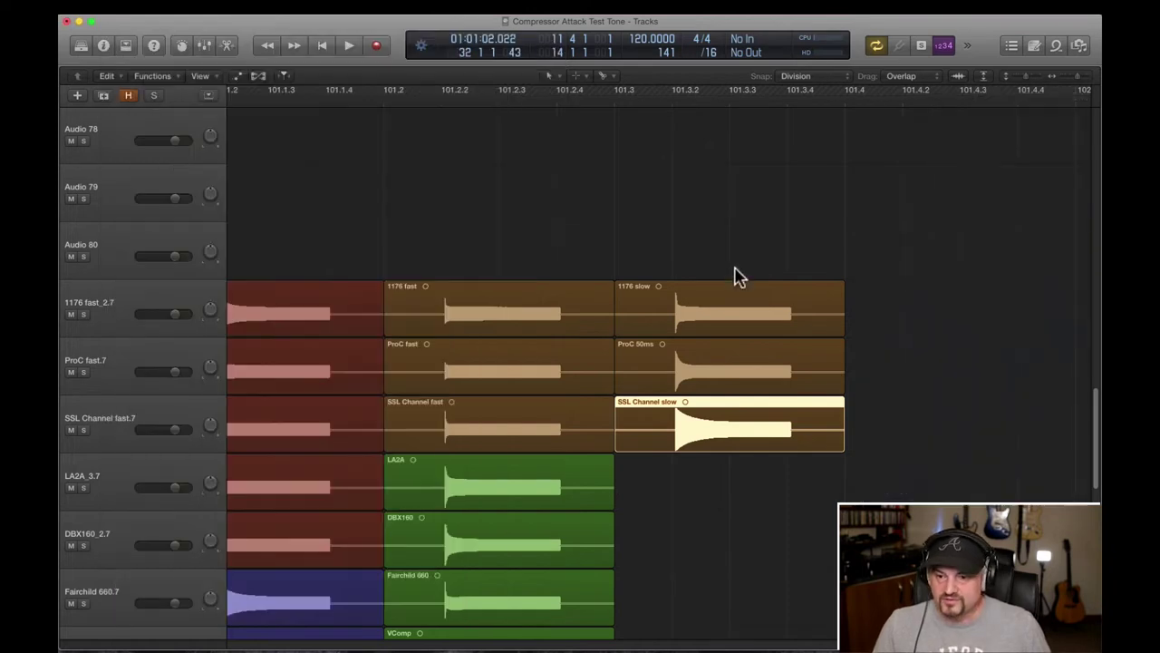
{"action": "key", "text": "super+Left"}
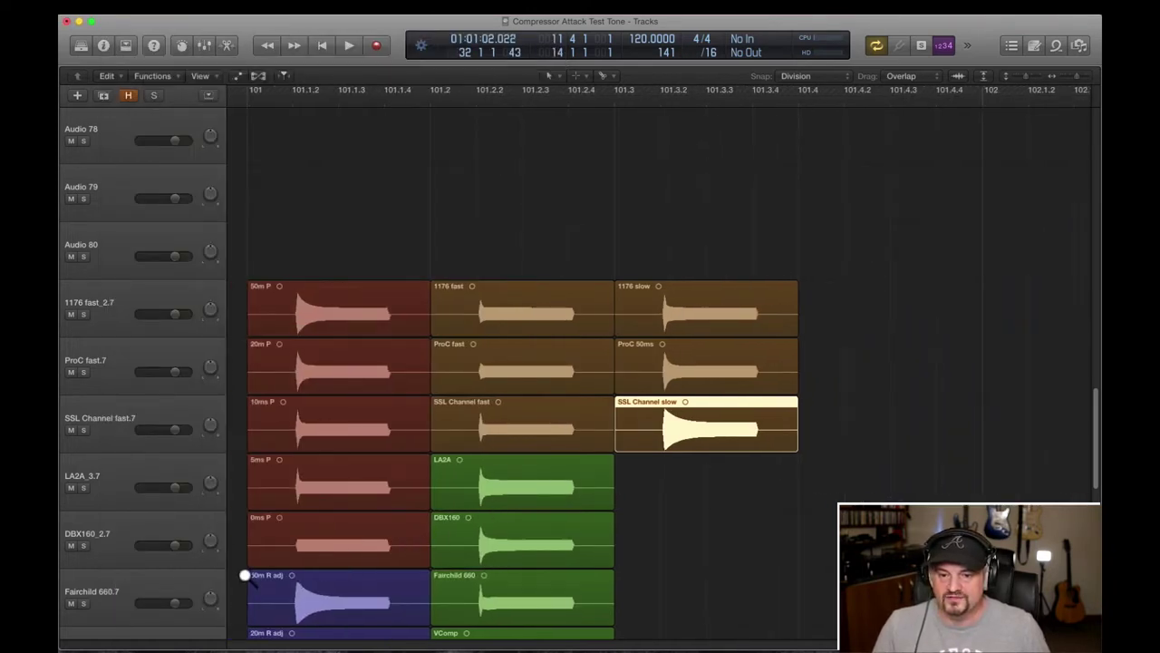
{"action": "left_click_drag", "start_coordinate": [245, 575], "coordinate": [835, 261]}
{"action": "left_click", "coordinate": [682, 172]}
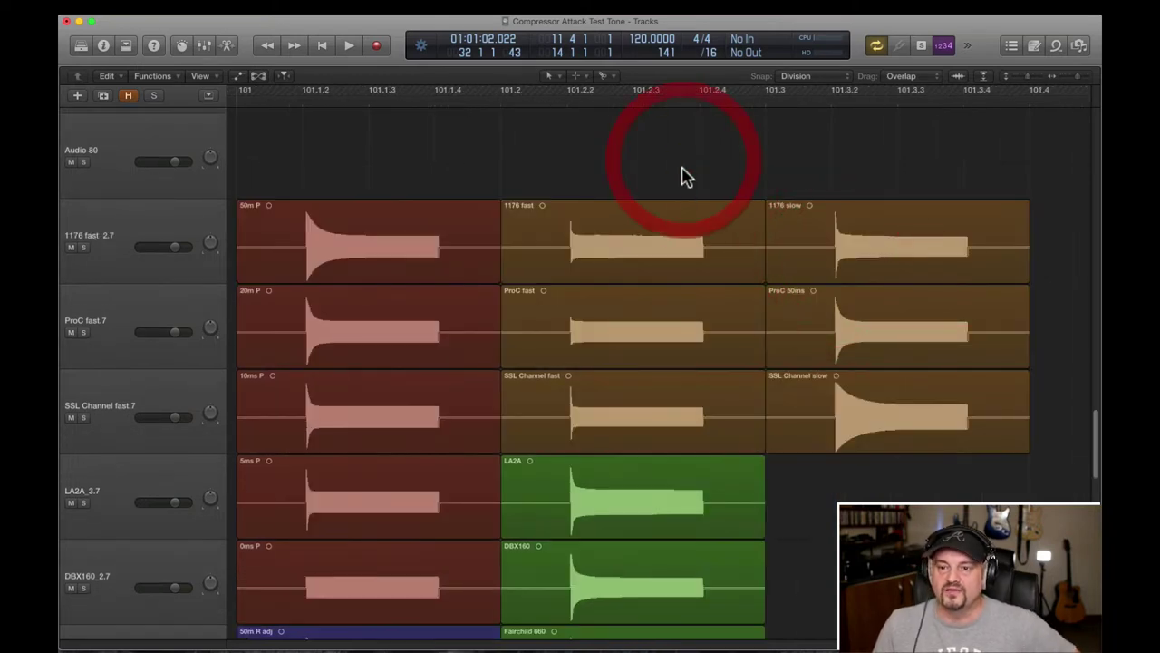
Step: Line up the 1176 fast and slow regions against the DBX160 and LA2A waveforms
{"action": "left_click", "coordinate": [675, 232]}
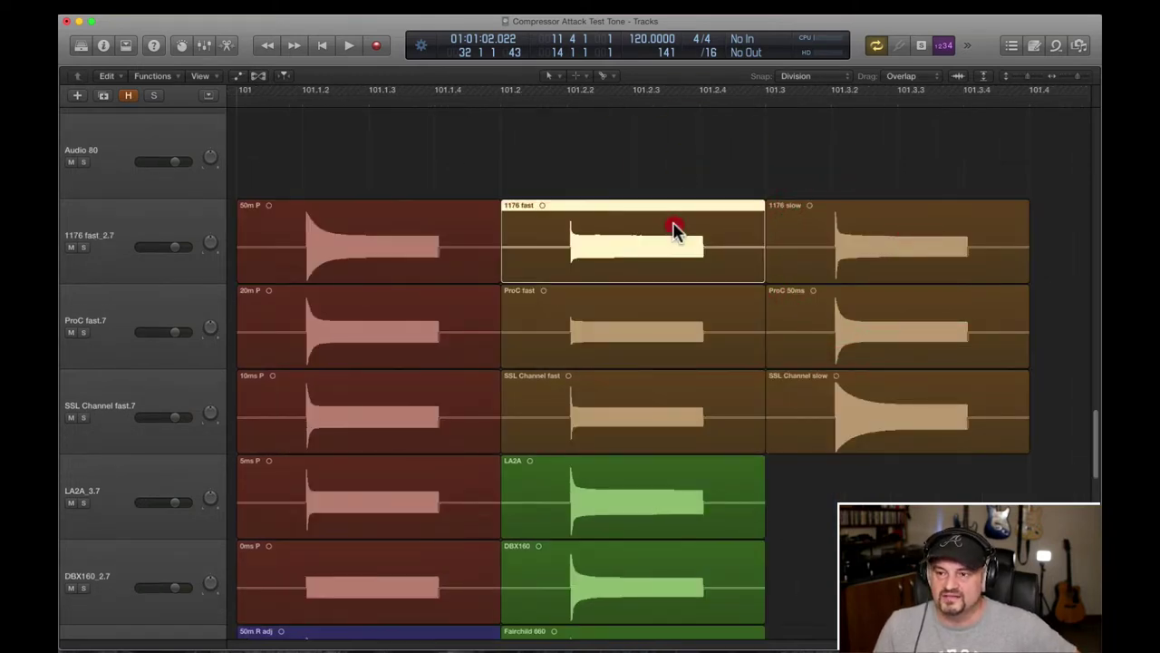
{"action": "left_click", "coordinate": [845, 241]}
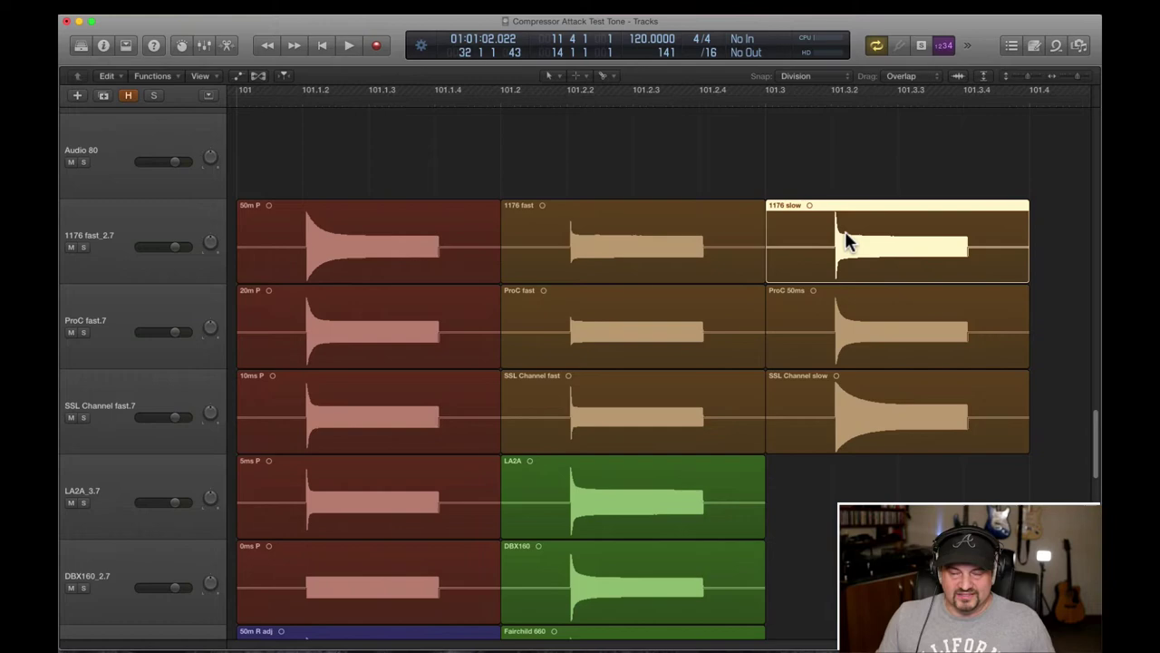
{"action": "left_click_drag", "start_coordinate": [880, 230], "coordinate": [927, 267]}
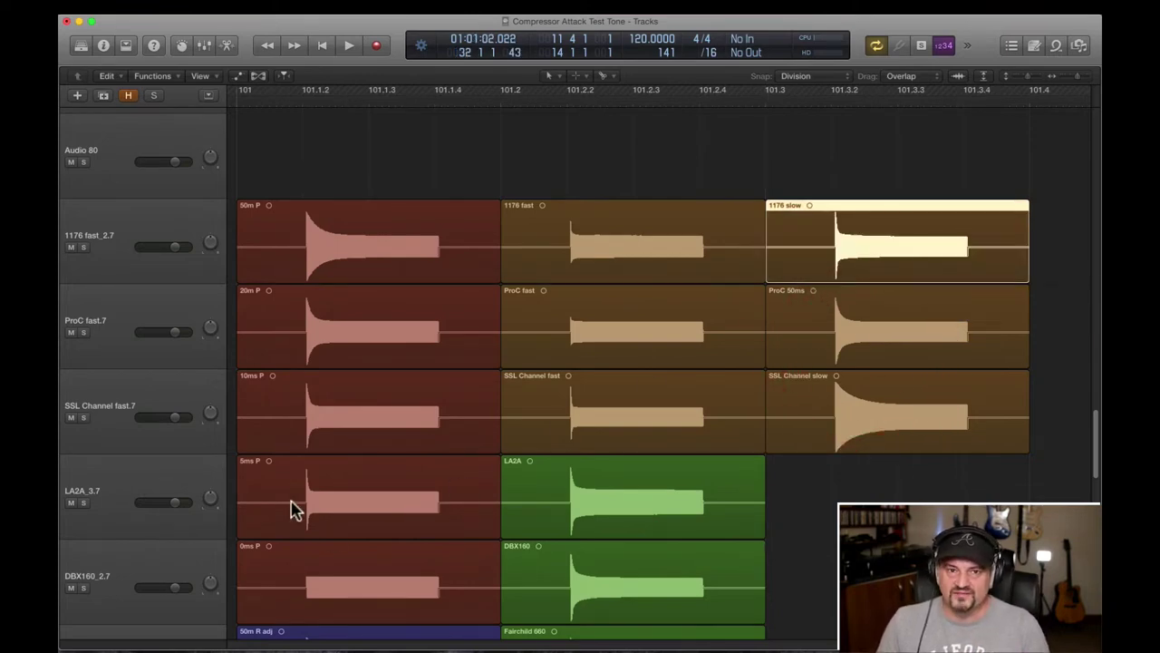
{"action": "left_click", "coordinate": [620, 249]}
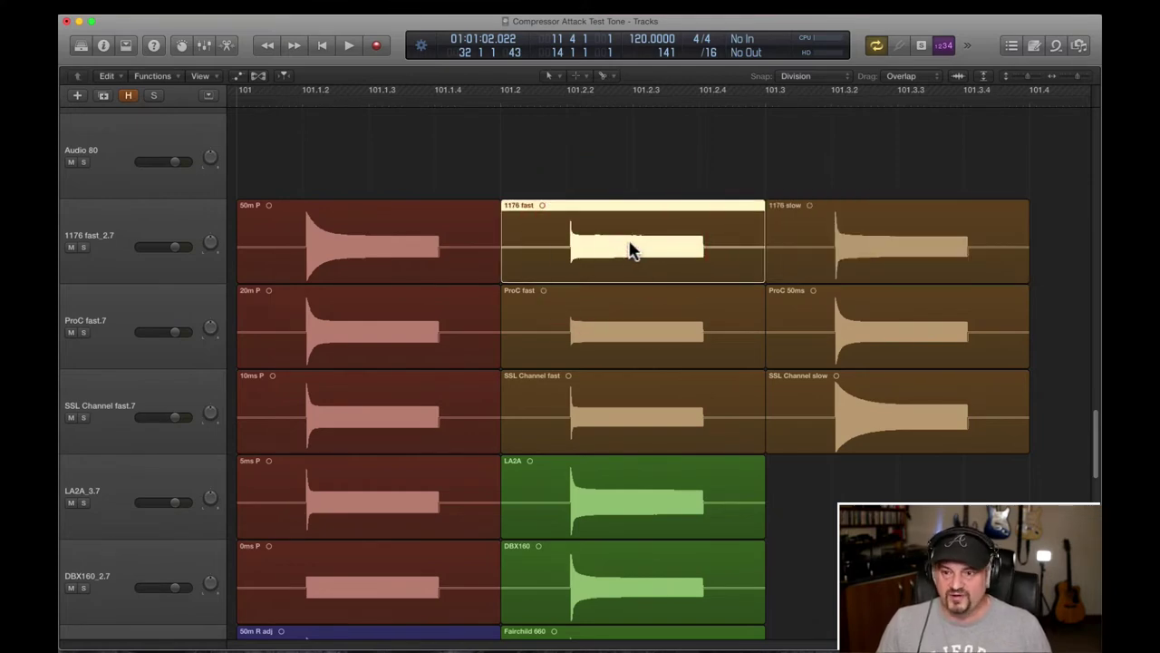
{"action": "left_click_drag", "start_coordinate": [629, 249], "coordinate": [665, 236]}
{"action": "left_click", "coordinate": [709, 160]}
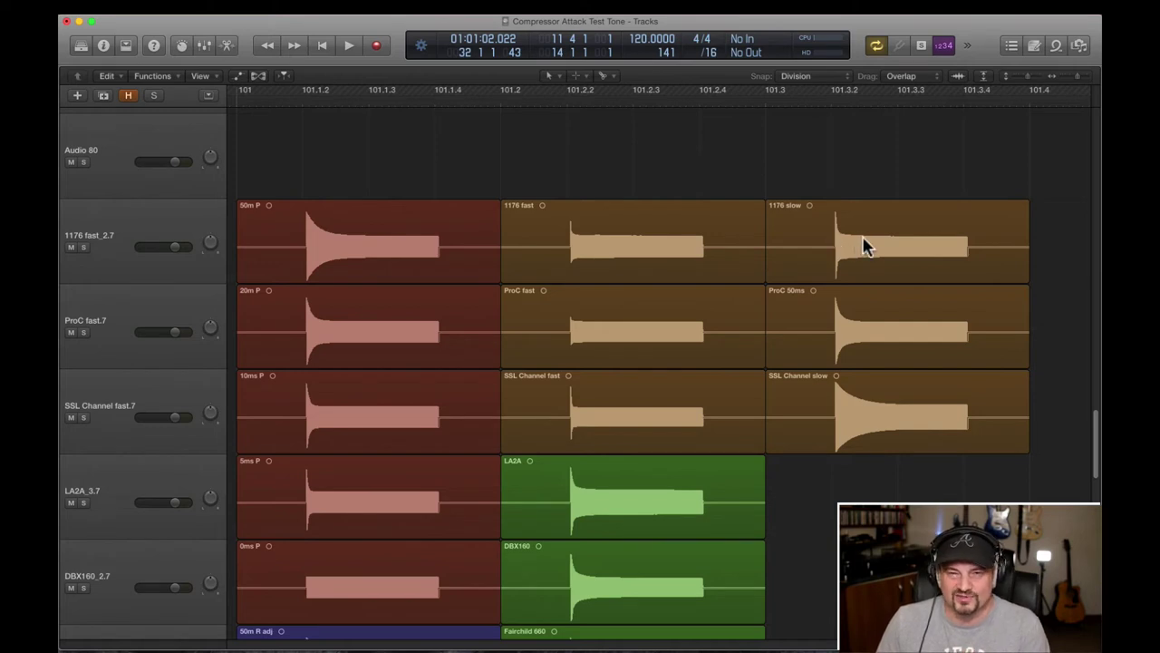
{"action": "mouse_move", "coordinate": [888, 254]}
{"action": "left_mouse_down"}
{"action": "mouse_move", "coordinate": [819, 259]}
{"action": "mouse_move", "coordinate": [347, 525]}
{"action": "mouse_move", "coordinate": [360, 492]}
{"action": "mouse_move", "coordinate": [919, 238]}
{"action": "mouse_move", "coordinate": [880, 241]}
{"action": "left_mouse_up"}
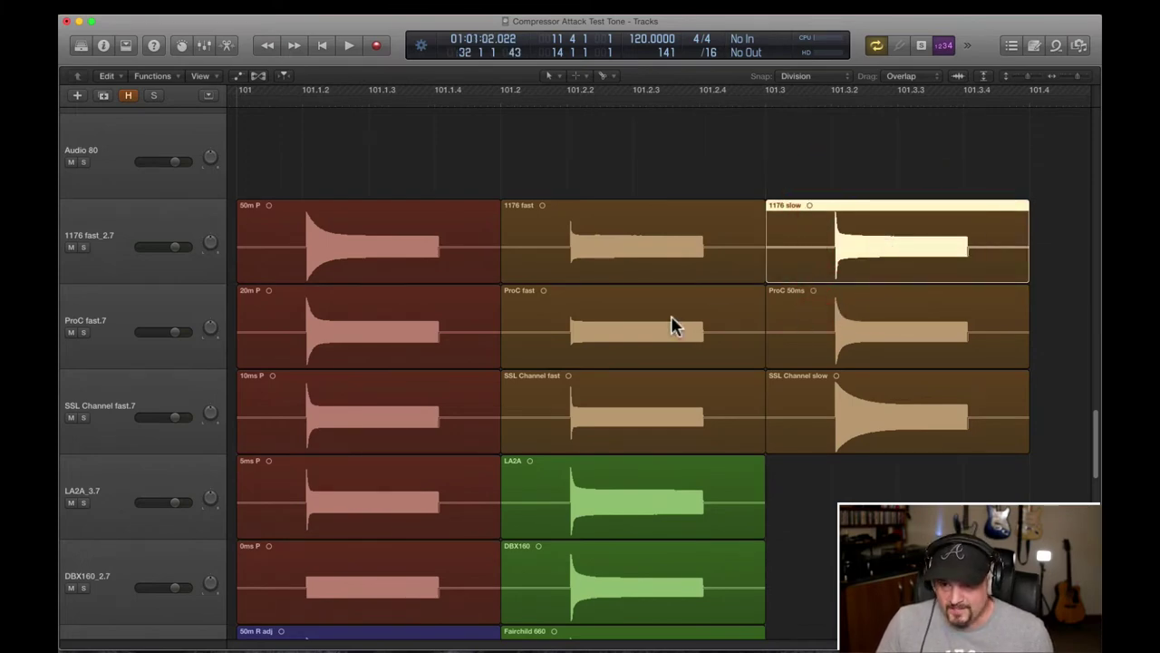
Step: Compare the ProC fast and ProC 50ms regions, lining ProC 50ms against the 20m P waveform
{"action": "left_click", "coordinate": [607, 333]}
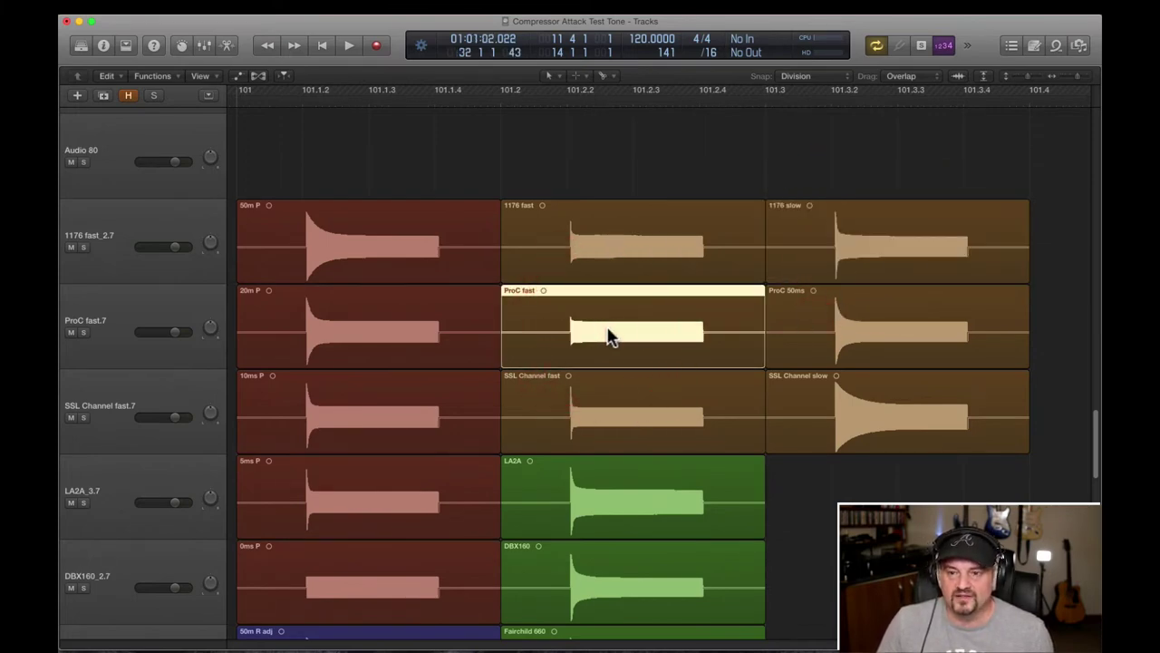
{"action": "left_click", "coordinate": [629, 336]}
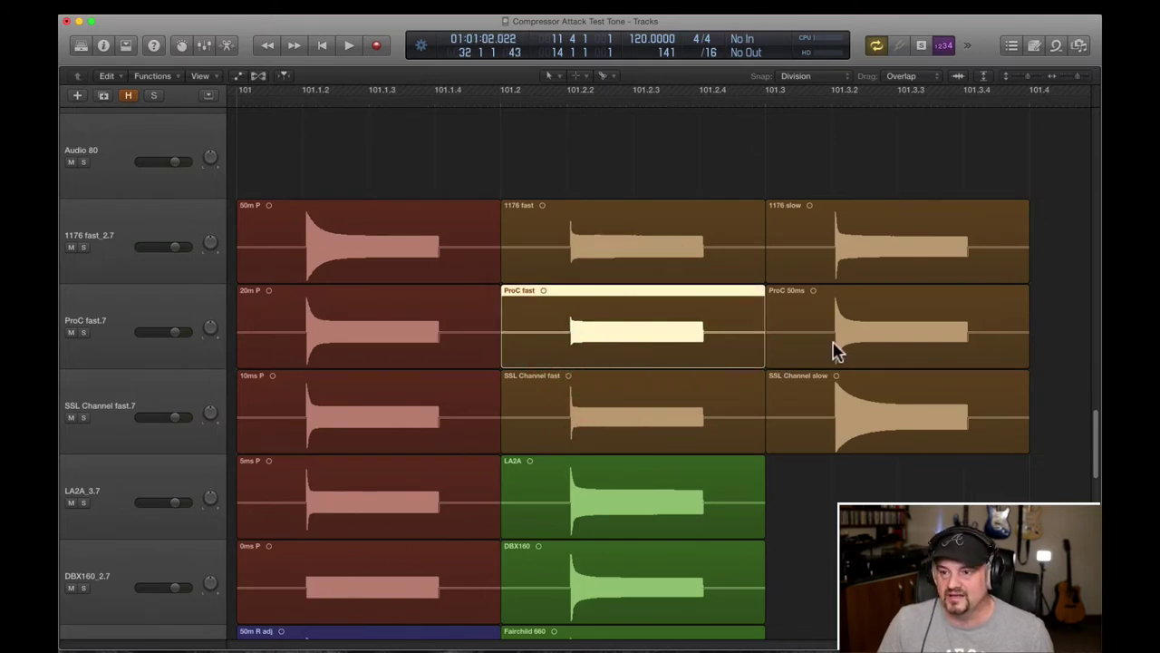
{"action": "left_click", "coordinate": [870, 310]}
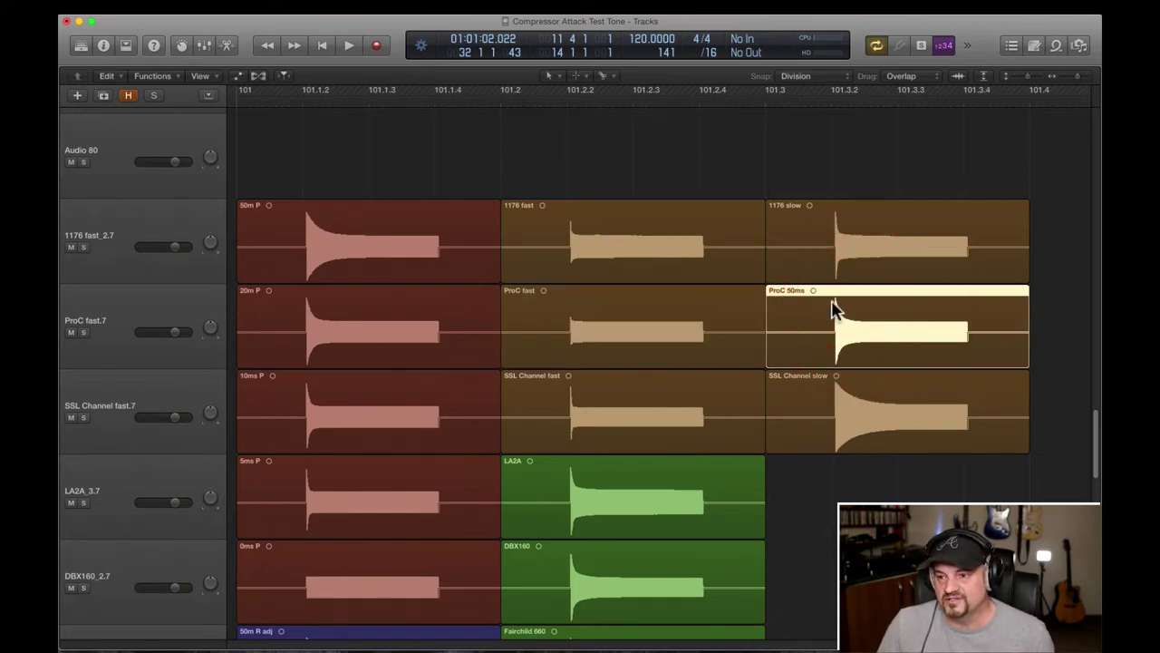
{"action": "mouse_move", "coordinate": [922, 341]}
{"action": "left_mouse_down"}
{"action": "mouse_move", "coordinate": [408, 342]}
{"action": "mouse_move", "coordinate": [912, 336]}
{"action": "left_mouse_up"}
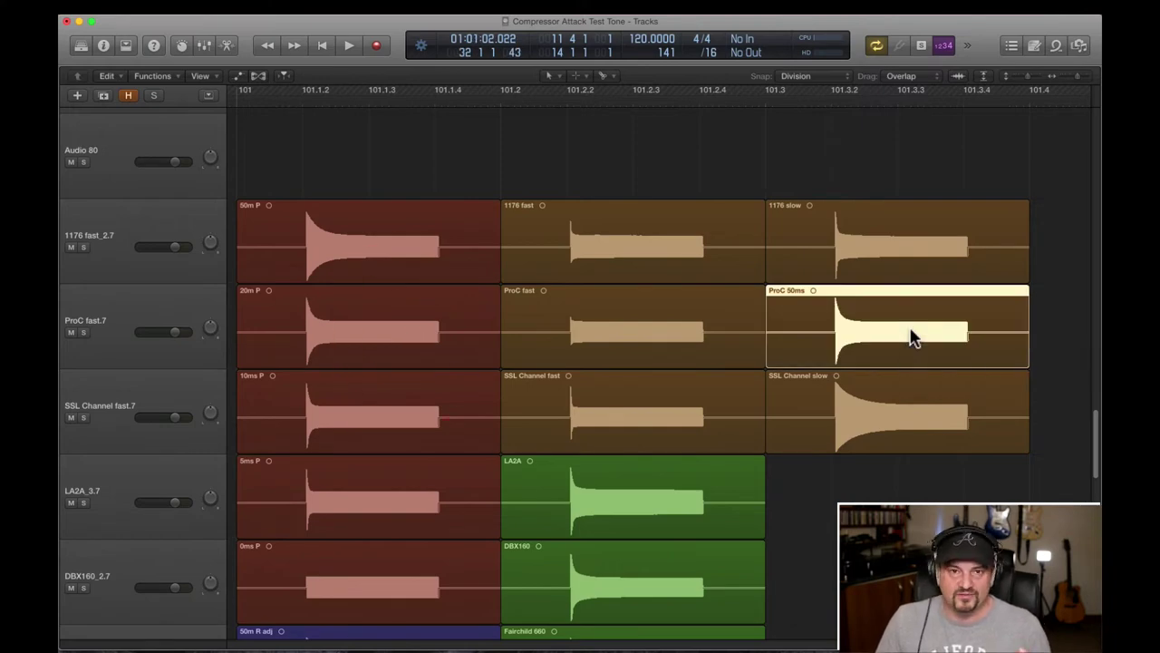
{"action": "scroll", "coordinate": [888, 332], "scroll_direction": "down", "scroll_amount": 2}
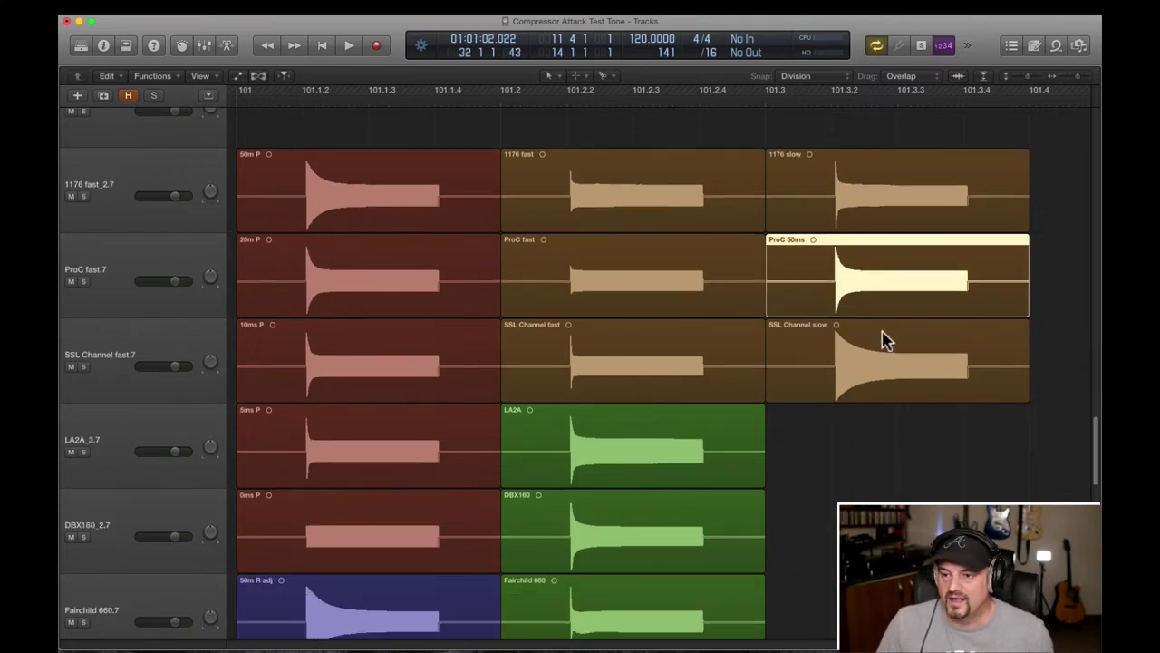
{"action": "left_click", "coordinate": [659, 351]}
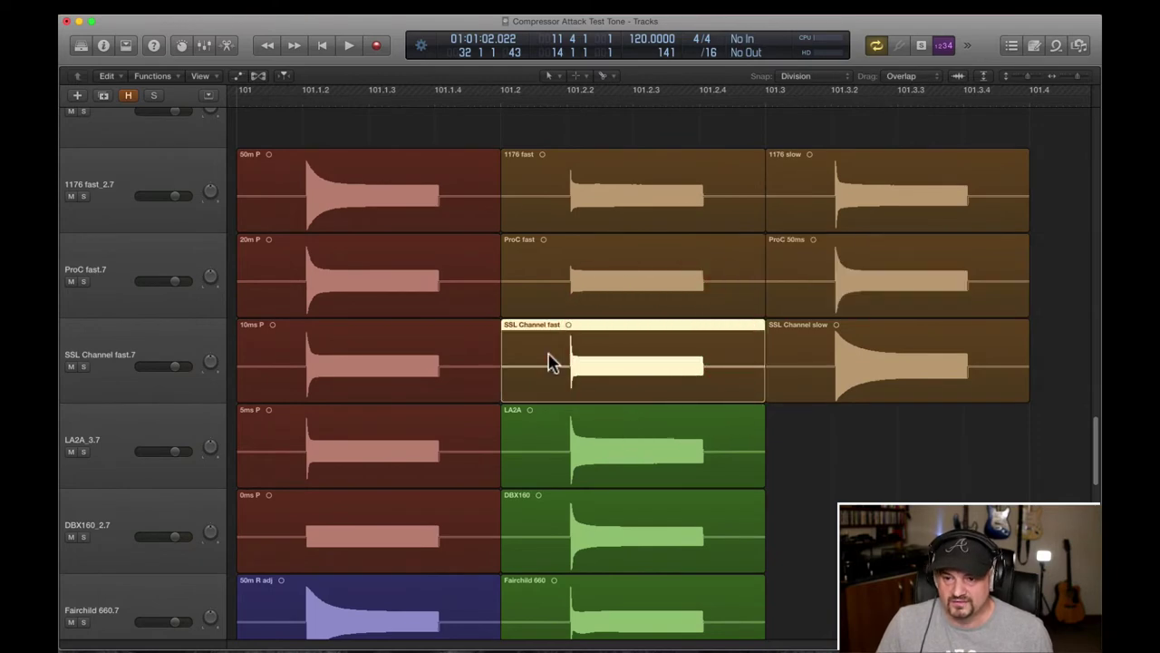
{"action": "left_click_drag", "start_coordinate": [637, 372], "coordinate": [571, 363]}
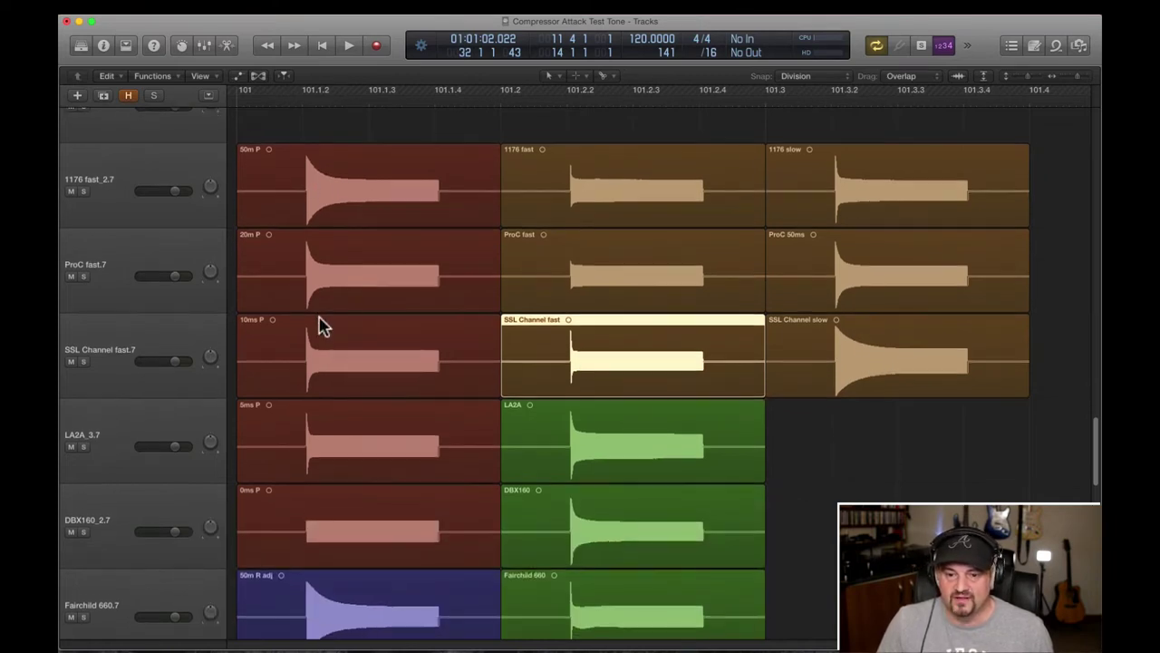
{"action": "scroll", "coordinate": [322, 325], "scroll_direction": "down", "scroll_amount": 1}
{"action": "scroll", "coordinate": [324, 325], "scroll_direction": "up", "scroll_amount": 1}
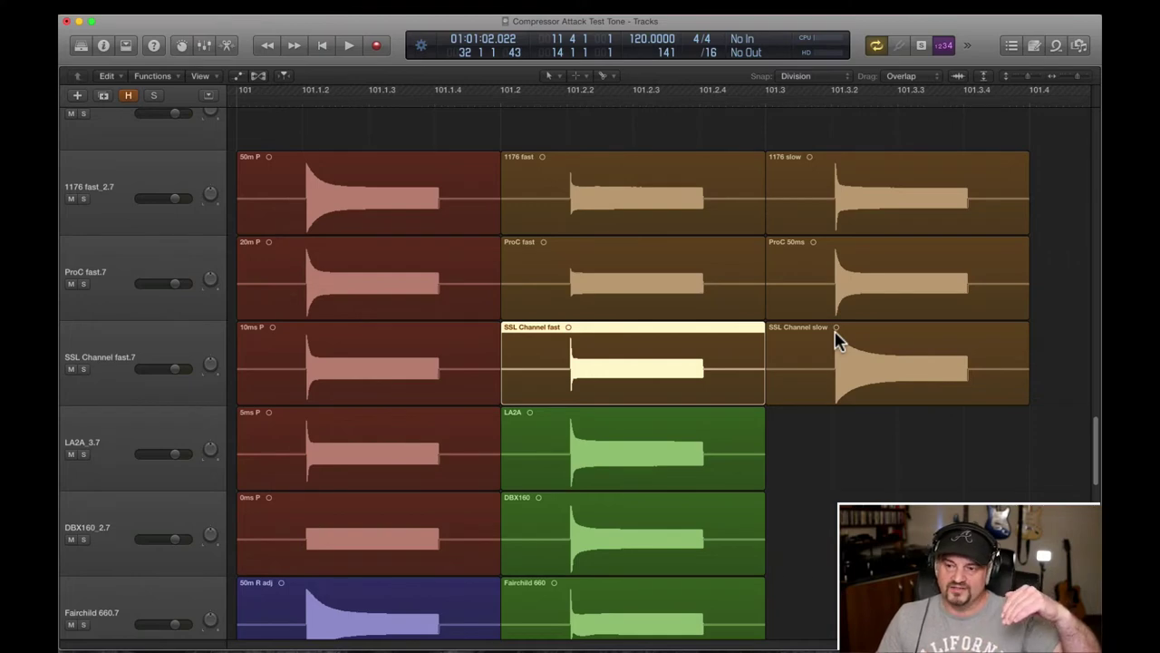
{"action": "scroll", "coordinate": [819, 398], "scroll_direction": "down", "scroll_amount": 5}
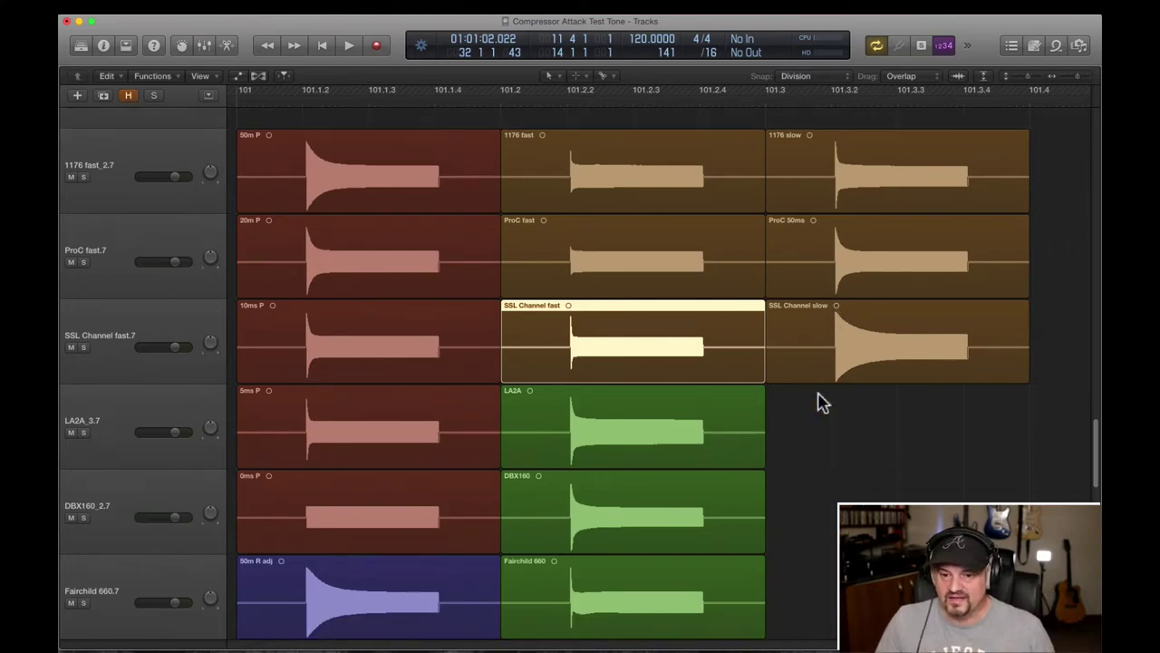
{"action": "scroll", "coordinate": [818, 399], "scroll_direction": "down", "scroll_amount": 1}
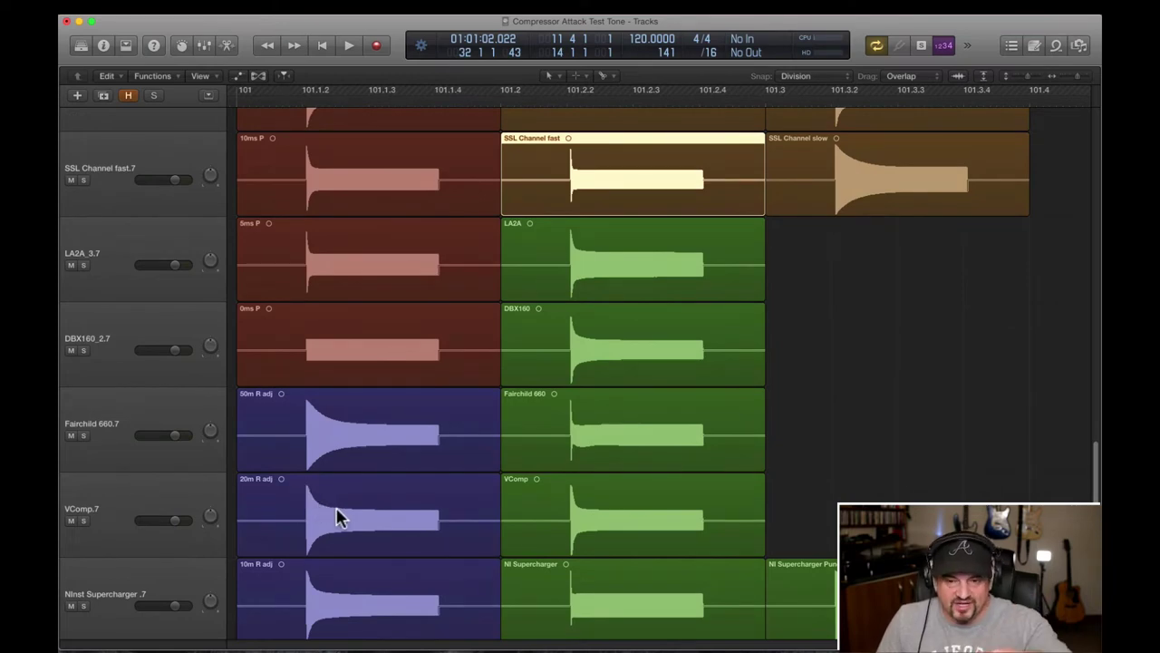
{"action": "scroll", "coordinate": [711, 411], "scroll_direction": "up", "scroll_amount": 5}
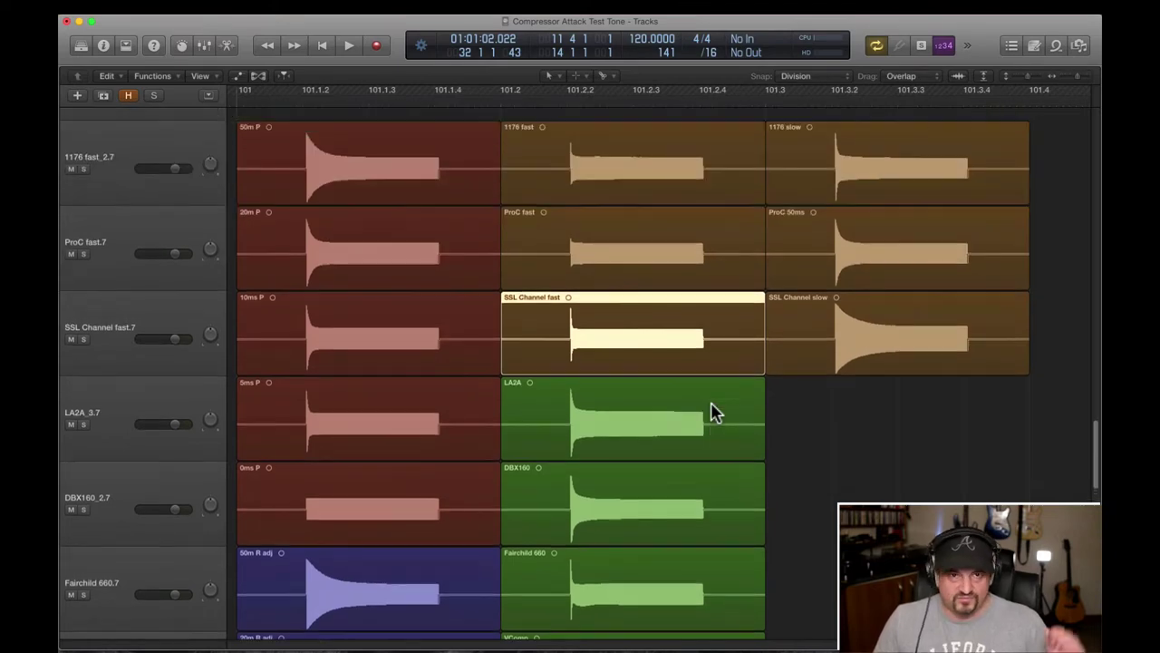
{"action": "left_click", "coordinate": [889, 329]}
{"action": "scroll", "coordinate": [861, 426], "scroll_direction": "up", "scroll_amount": 1}
{"action": "left_click_drag", "start_coordinate": [919, 393], "coordinate": [379, 204]}
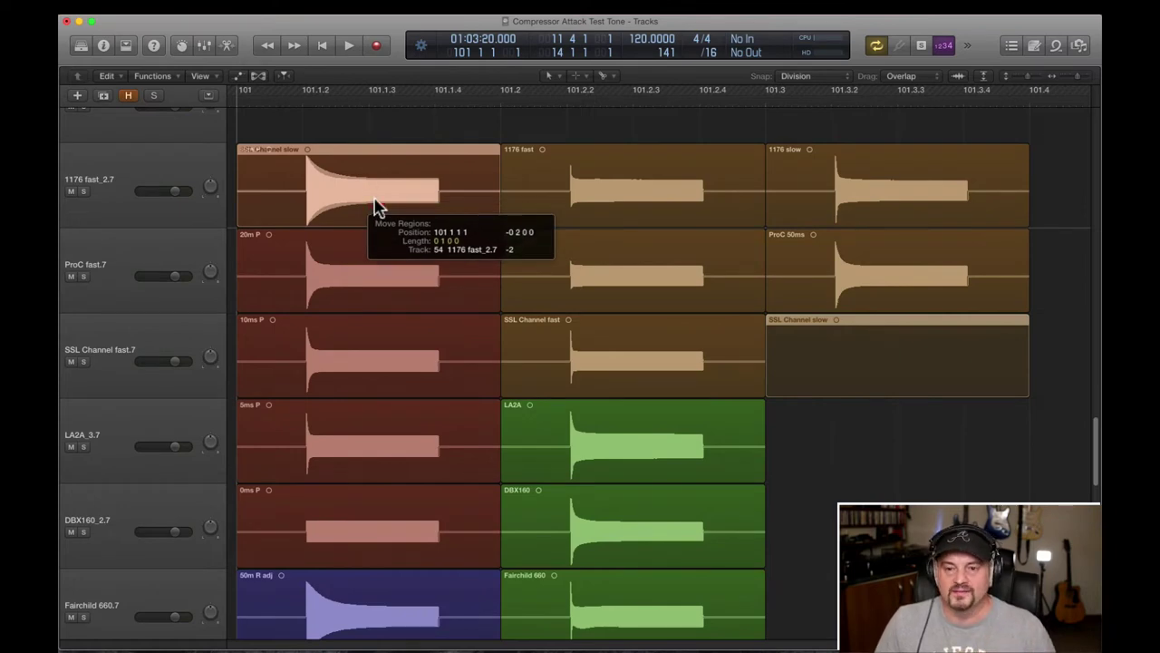
{"action": "left_click_drag", "start_coordinate": [379, 207], "coordinate": [899, 338]}
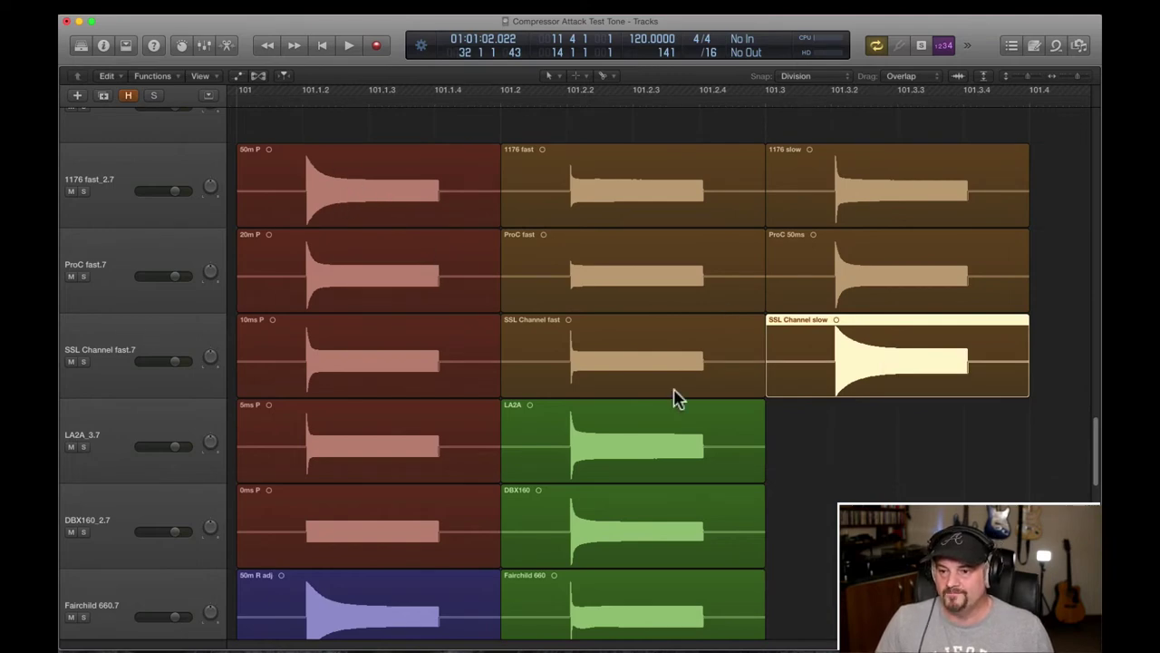
{"action": "scroll", "coordinate": [676, 393], "scroll_direction": "down", "scroll_amount": 2}
{"action": "scroll", "coordinate": [743, 353], "scroll_direction": "down", "scroll_amount": 3}
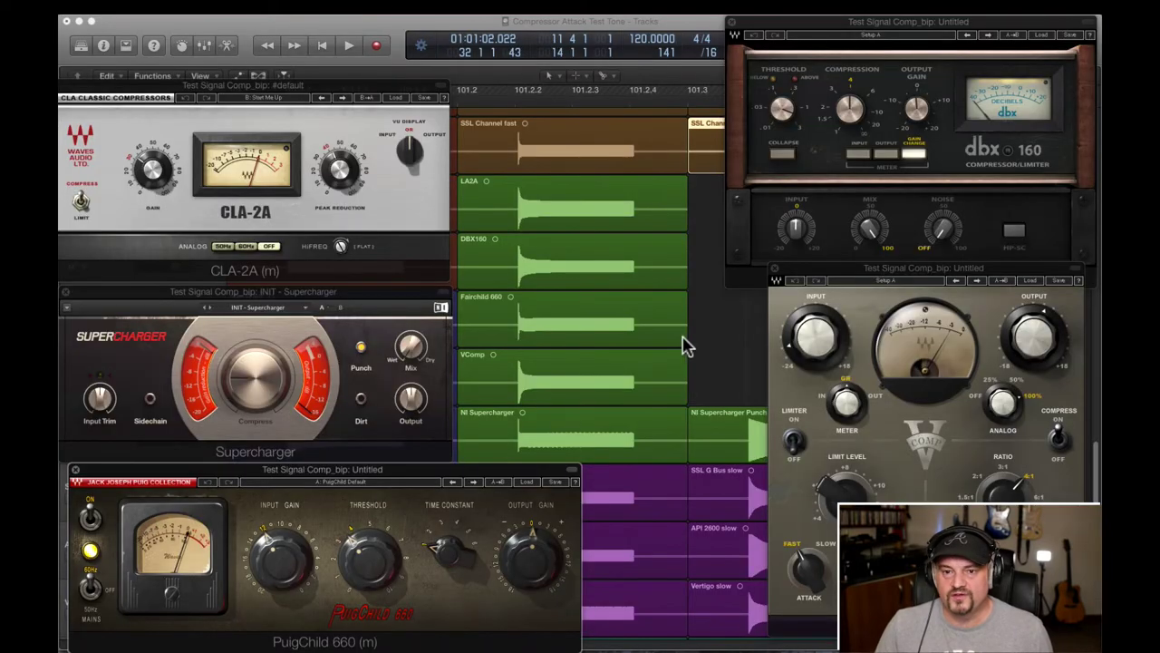
Step: Reposition the CLA-2A window and view the dbx 160 plug-in for the DBX160 region
{"action": "left_click_drag", "start_coordinate": [329, 96], "coordinate": [389, 79]}
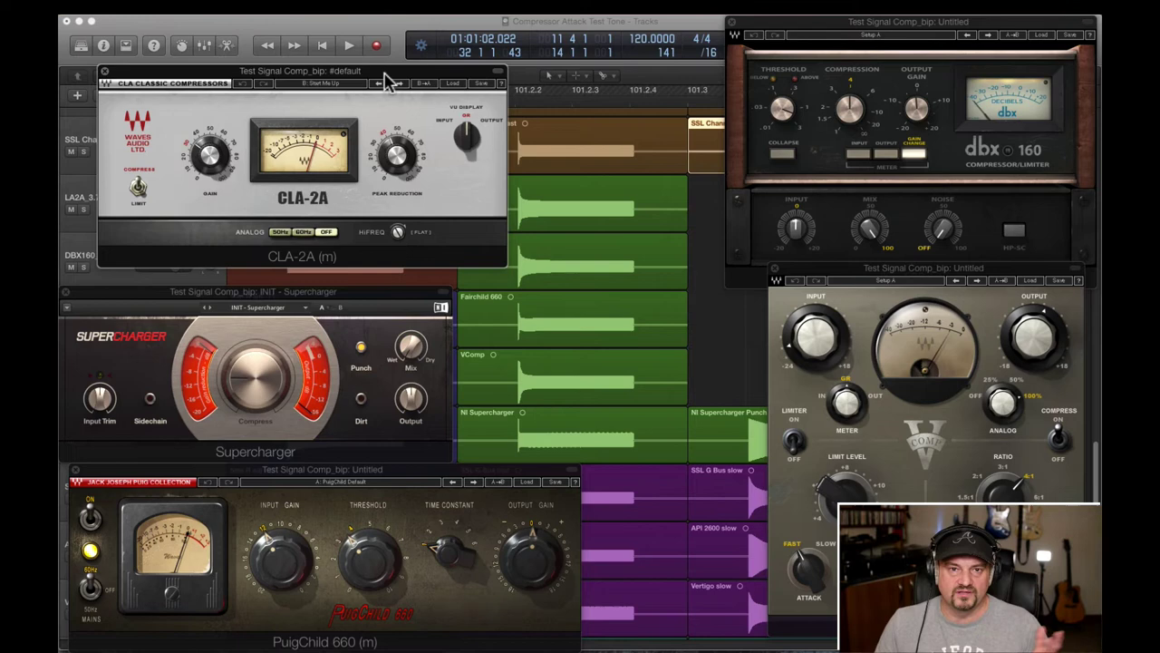
{"action": "left_click_drag", "start_coordinate": [390, 80], "coordinate": [412, 47]}
{"action": "left_click", "coordinate": [582, 260]}
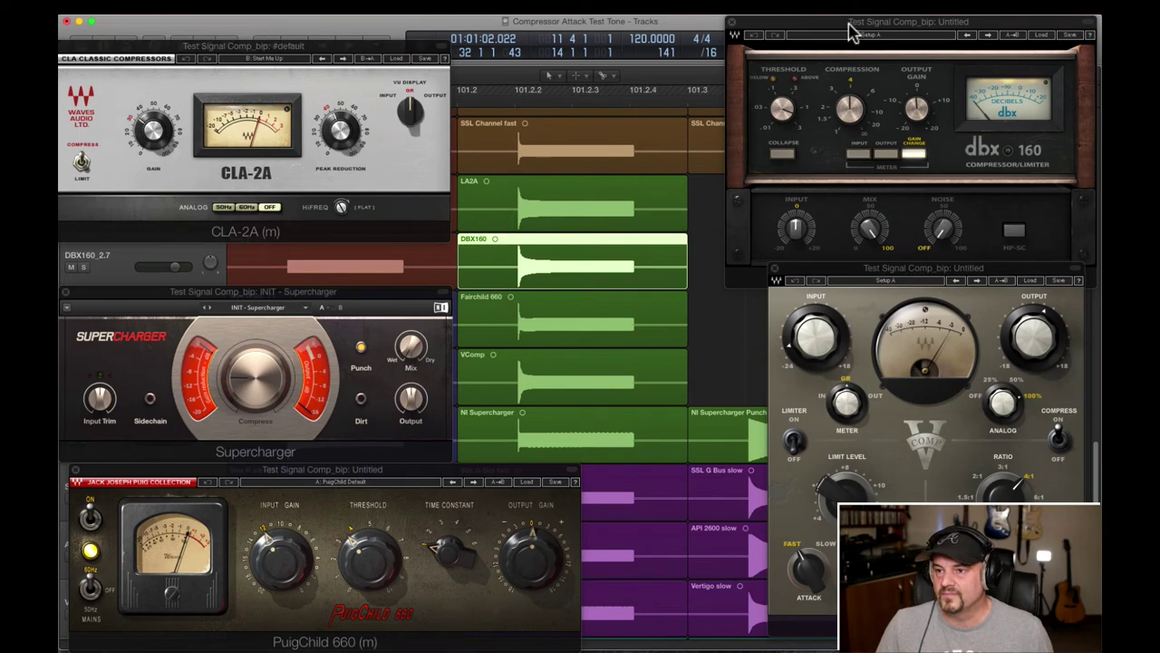
{"action": "left_click_drag", "start_coordinate": [852, 25], "coordinate": [521, 80]}
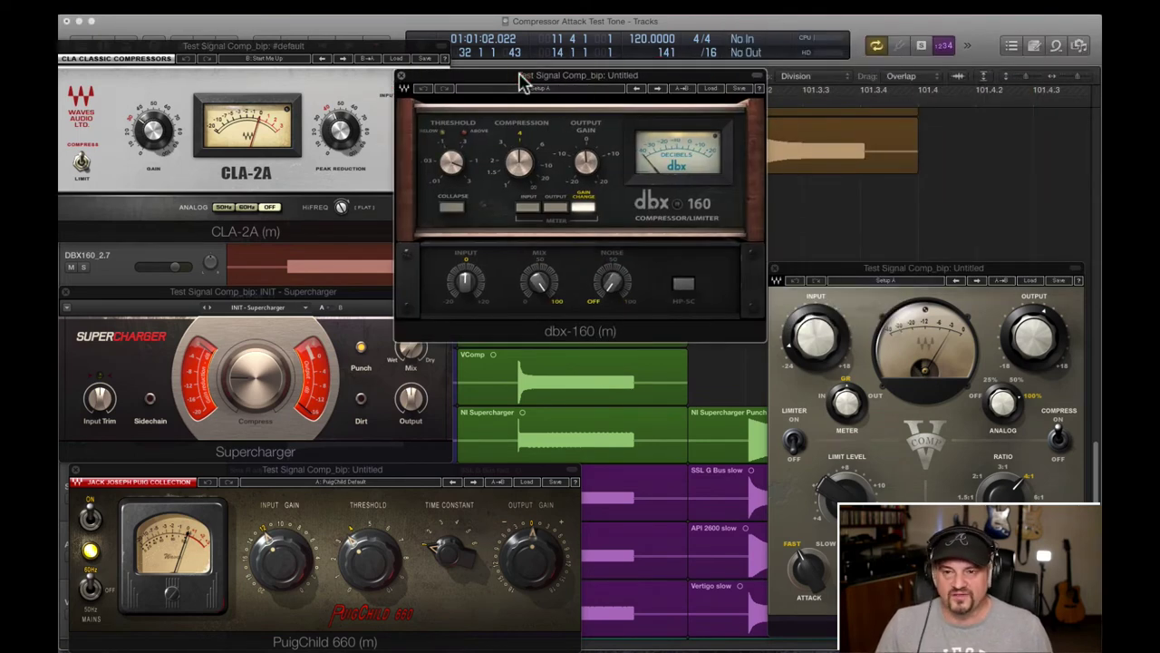
{"action": "left_click_drag", "start_coordinate": [521, 80], "coordinate": [853, 26]}
Step: Inspect the PuigChild 660 and VComp plug-ins for the Fairchild 660 and VComp regions
{"action": "left_click", "coordinate": [562, 321]}
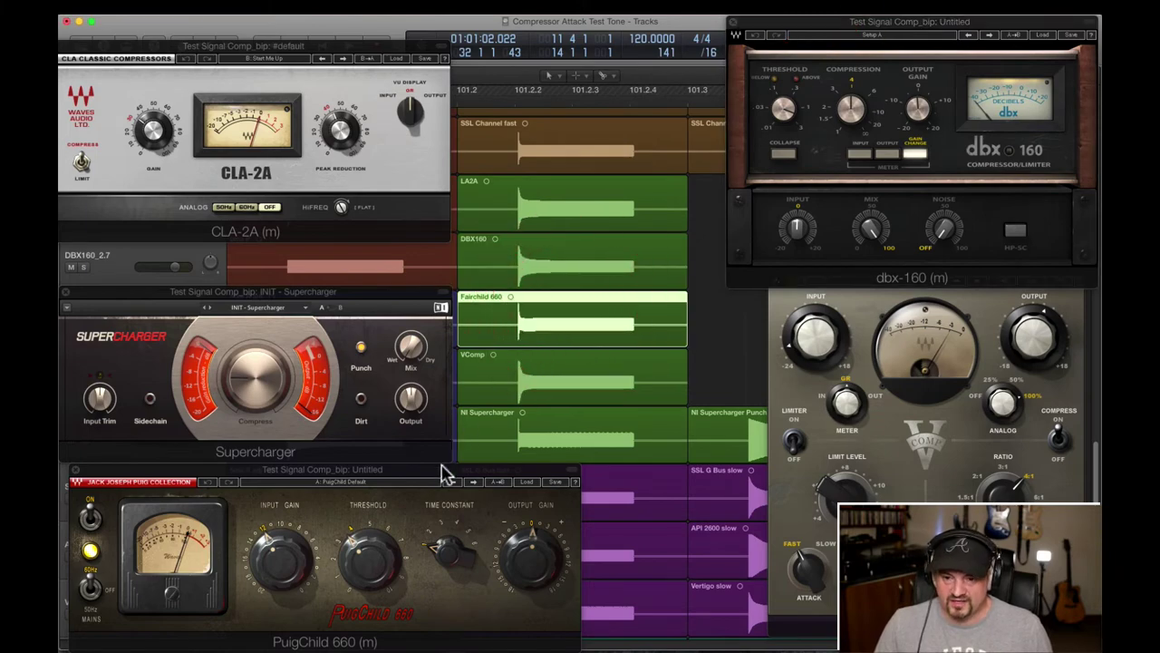
{"action": "left_click_drag", "start_coordinate": [444, 474], "coordinate": [595, 210]}
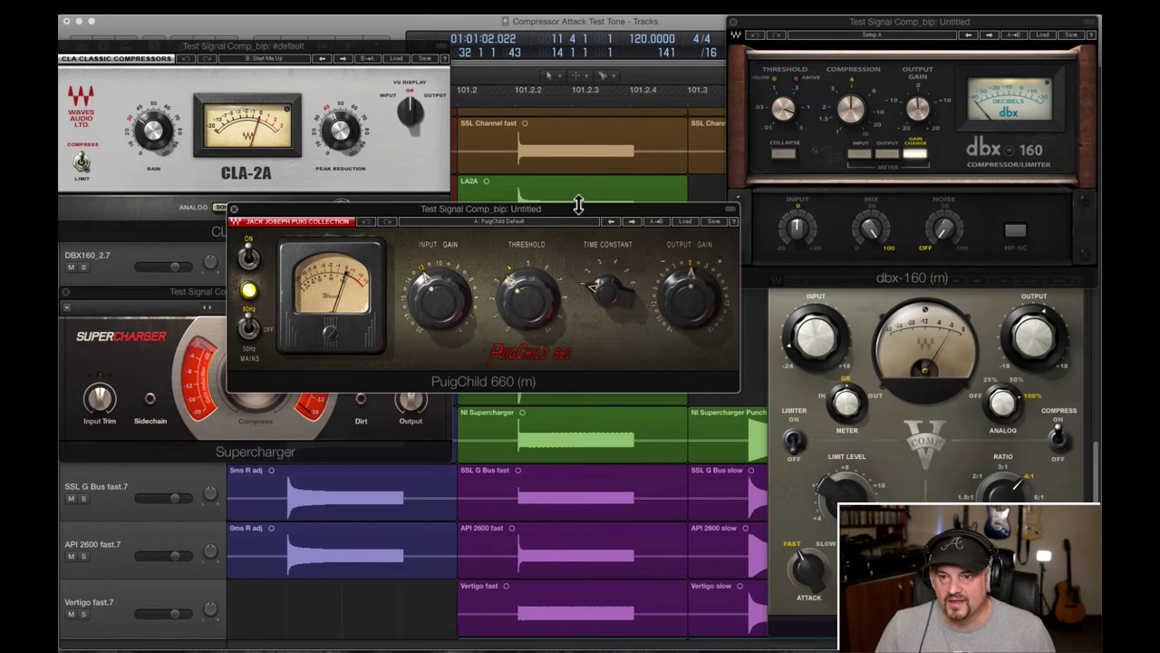
{"action": "left_click_drag", "start_coordinate": [579, 210], "coordinate": [387, 475]}
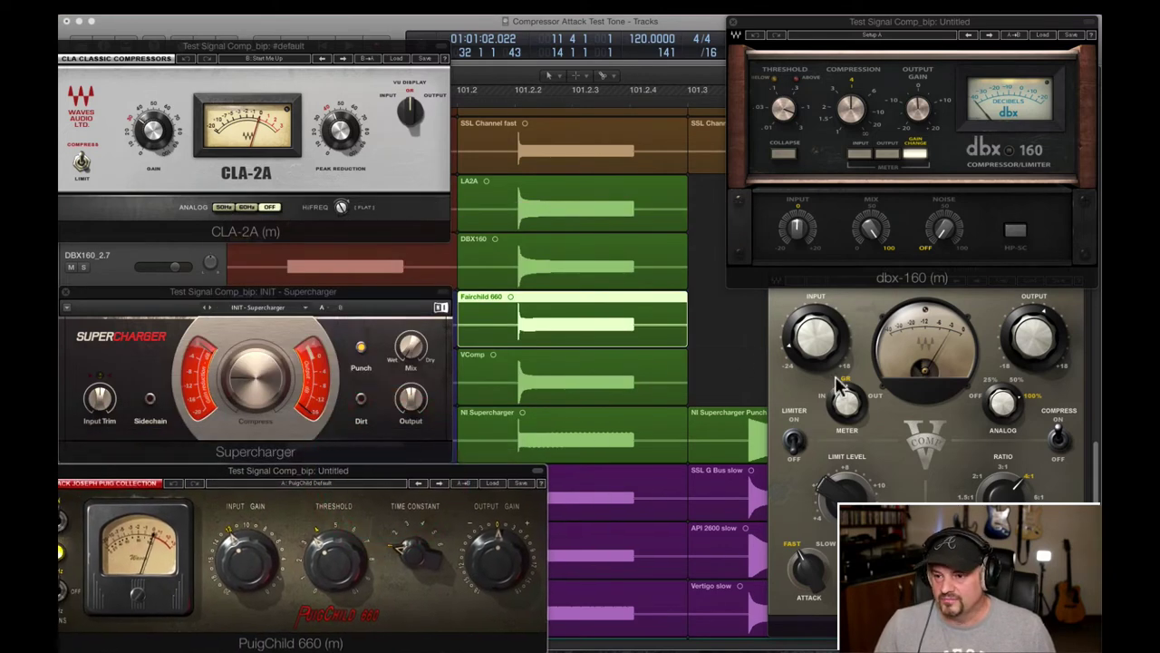
{"action": "left_click", "coordinate": [621, 381]}
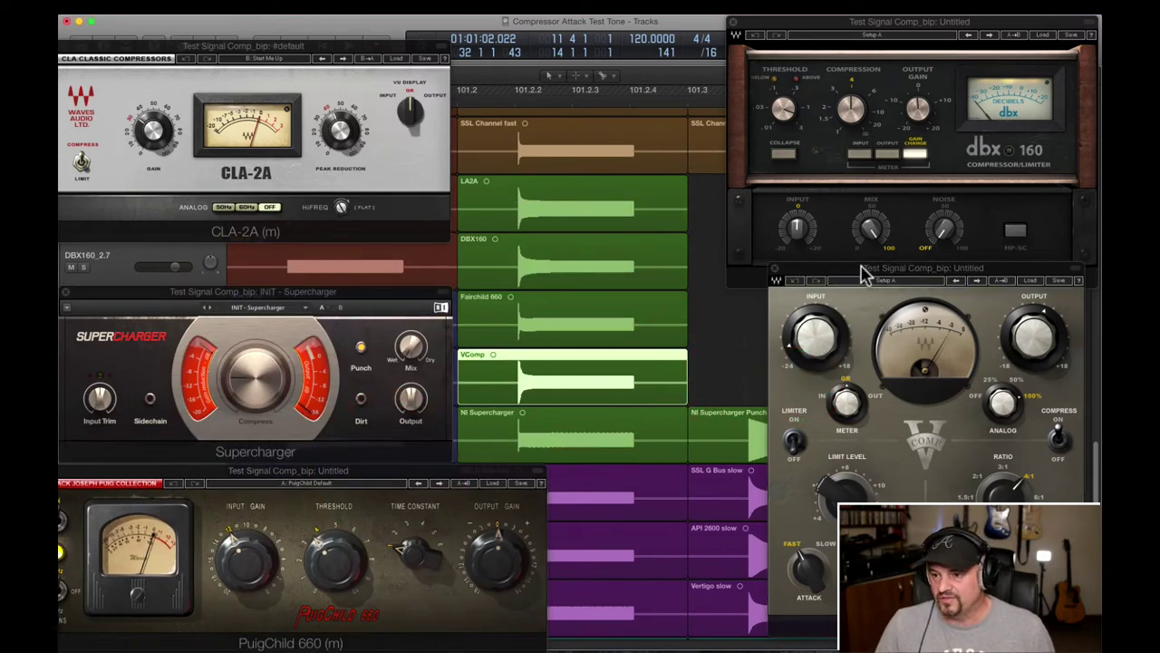
{"action": "left_click_drag", "start_coordinate": [863, 275], "coordinate": [838, 267]}
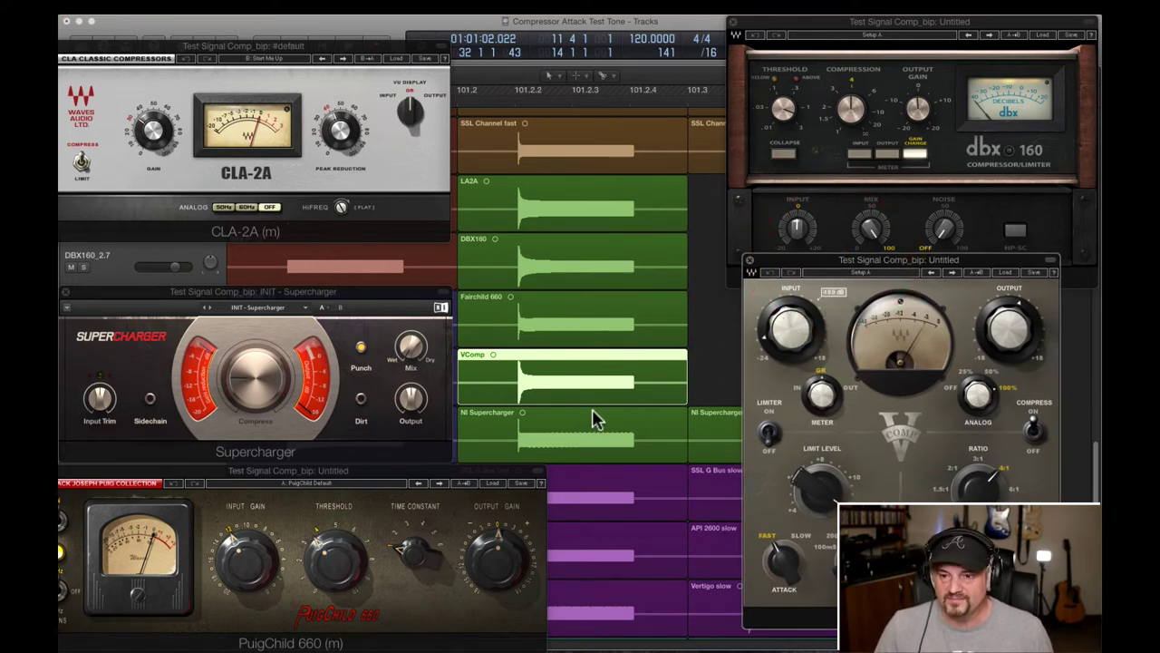
Step: Show the NI Supercharger plug-in and toggle its Punch setting off and back on
{"action": "left_click", "coordinate": [591, 427]}
{"action": "left_click_drag", "start_coordinate": [386, 292], "coordinate": [389, 259]}
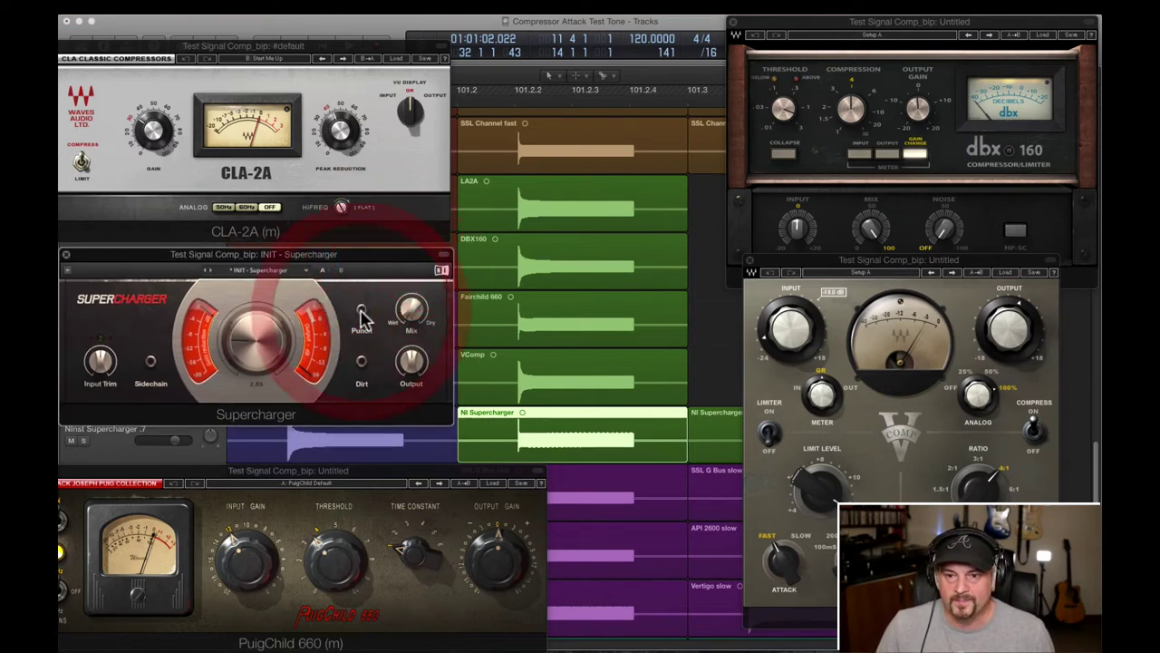
{"action": "left_click", "coordinate": [363, 314]}
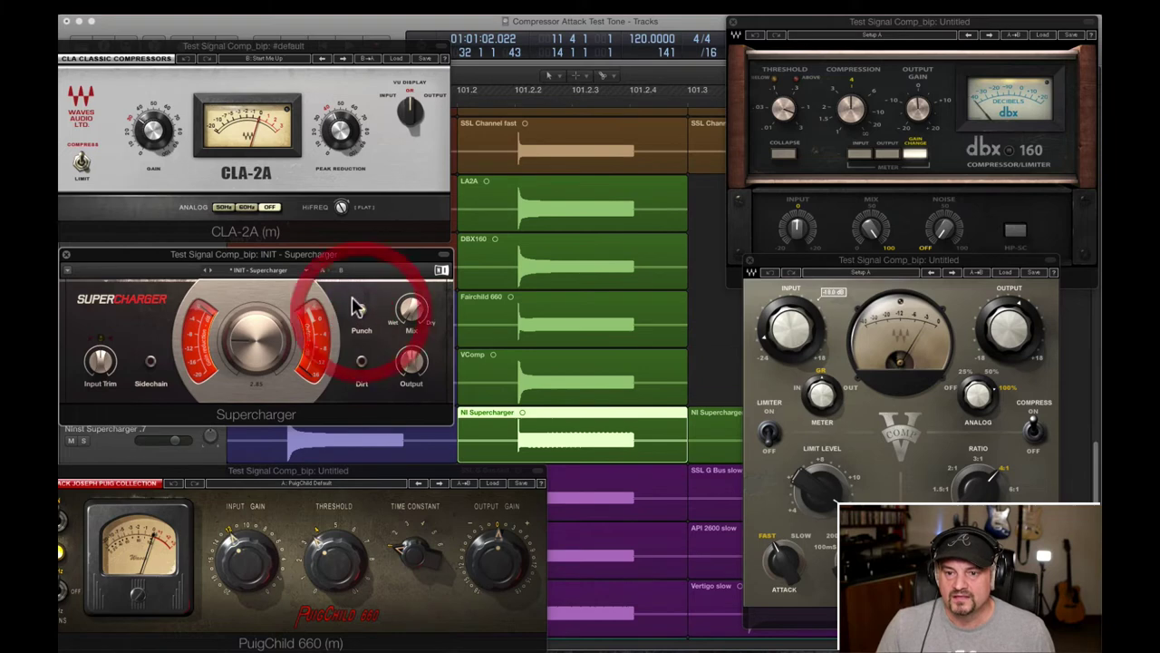
{"action": "left_click", "coordinate": [717, 336]}
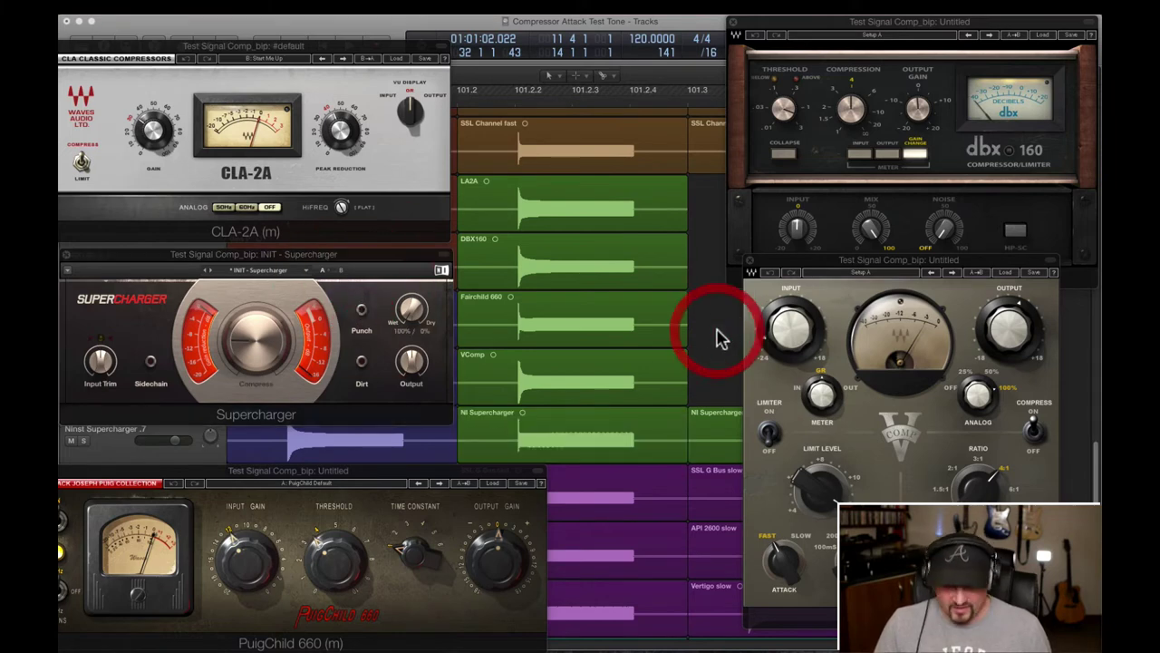
{"action": "left_click", "coordinate": [363, 314]}
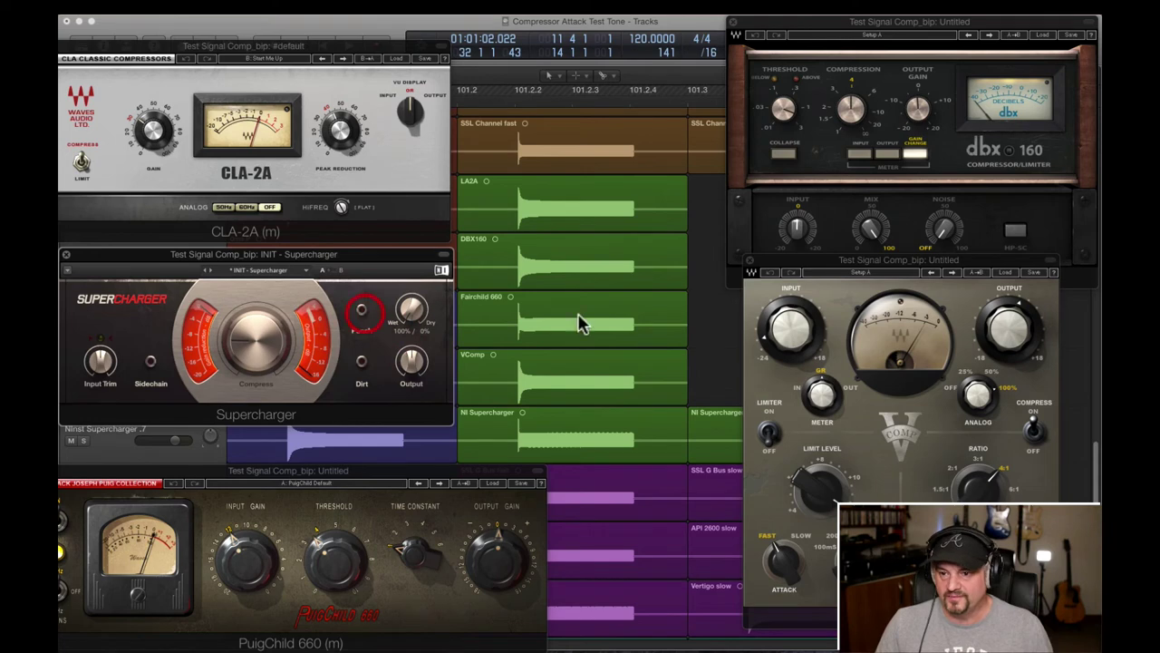
{"action": "left_click", "coordinate": [699, 331]}
Step: Hide the plug-in windows, widen the regions and shrink the lanes to fit more tracks
{"action": "key", "text": "v"}
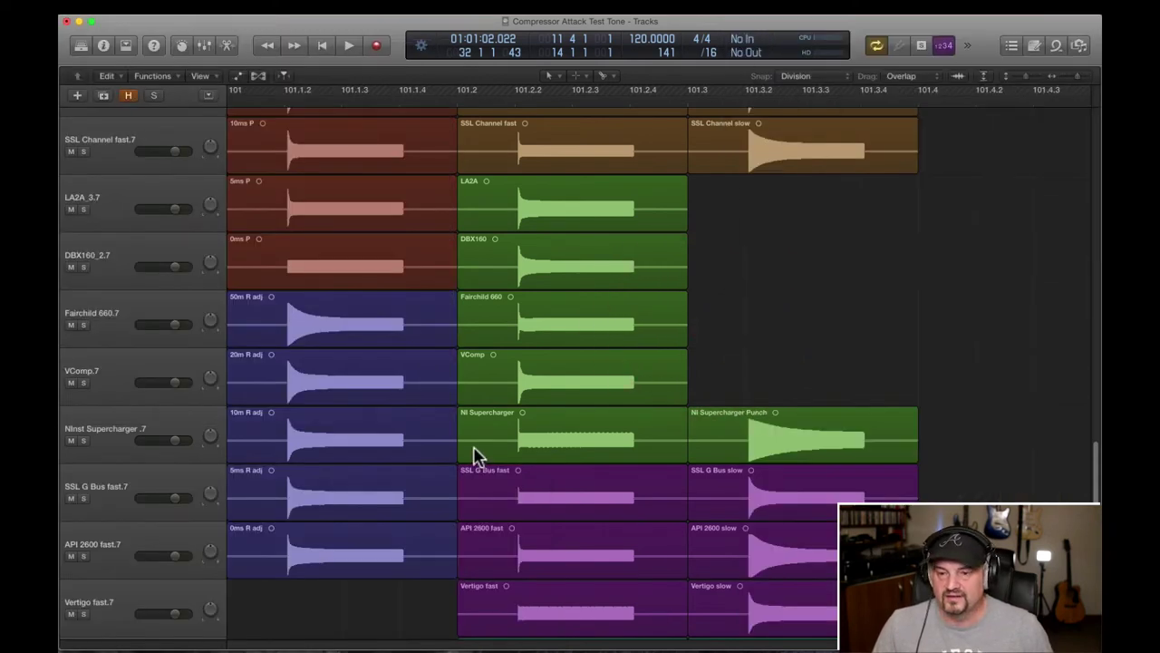
{"action": "scroll", "coordinate": [472, 453], "scroll_direction": "down", "scroll_amount": 3}
{"action": "scroll", "coordinate": [416, 471], "scroll_direction": "up", "scroll_amount": 1}
{"action": "key", "text": "super+Up"}
{"action": "key", "text": "super+Up"}
{"action": "key", "text": "super+Up"}
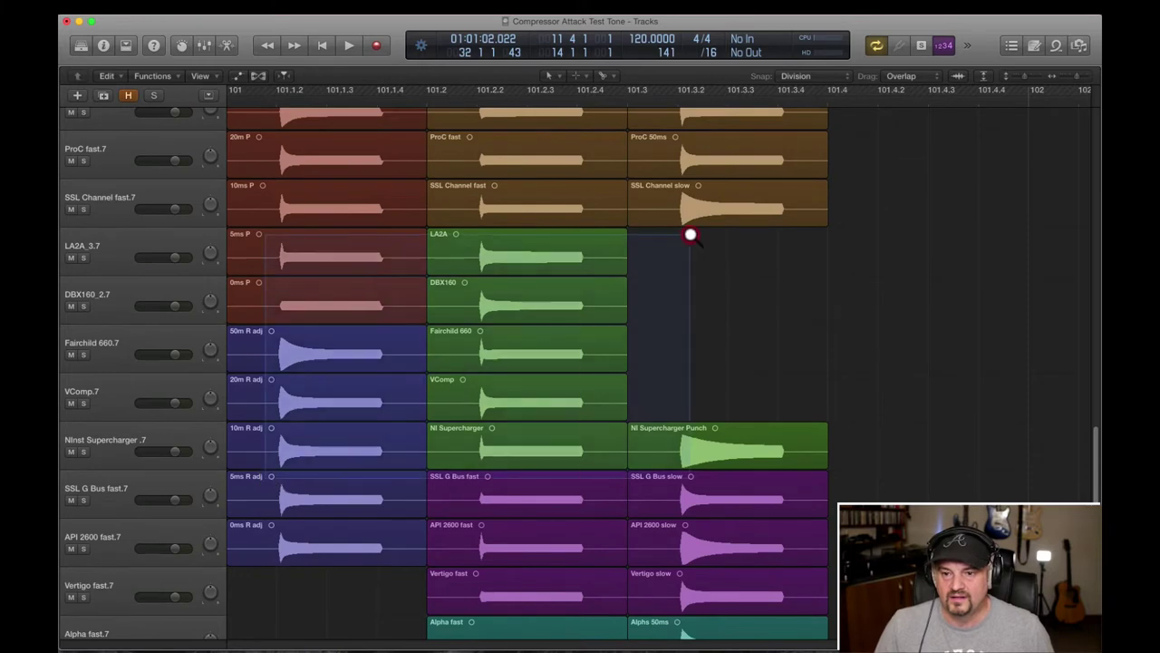
{"action": "key", "text": "super+Down"}
{"action": "key", "text": "super+Right"}
{"action": "key", "text": "super+Up"}
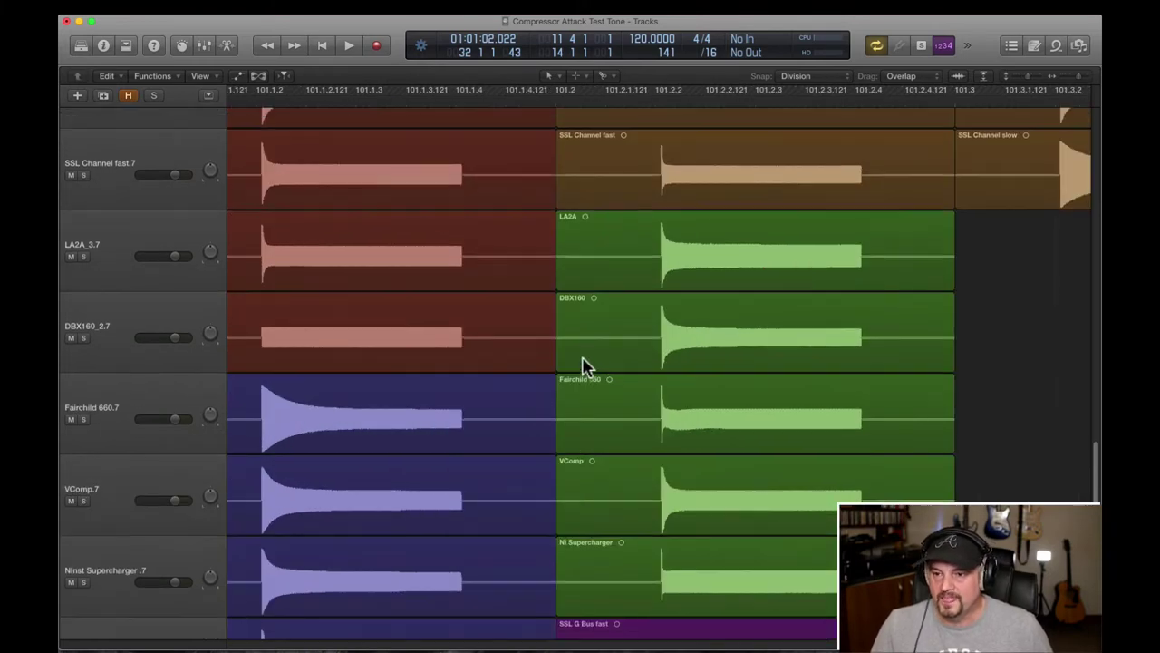
{"action": "scroll", "coordinate": [585, 365], "scroll_direction": "up", "scroll_amount": 2}
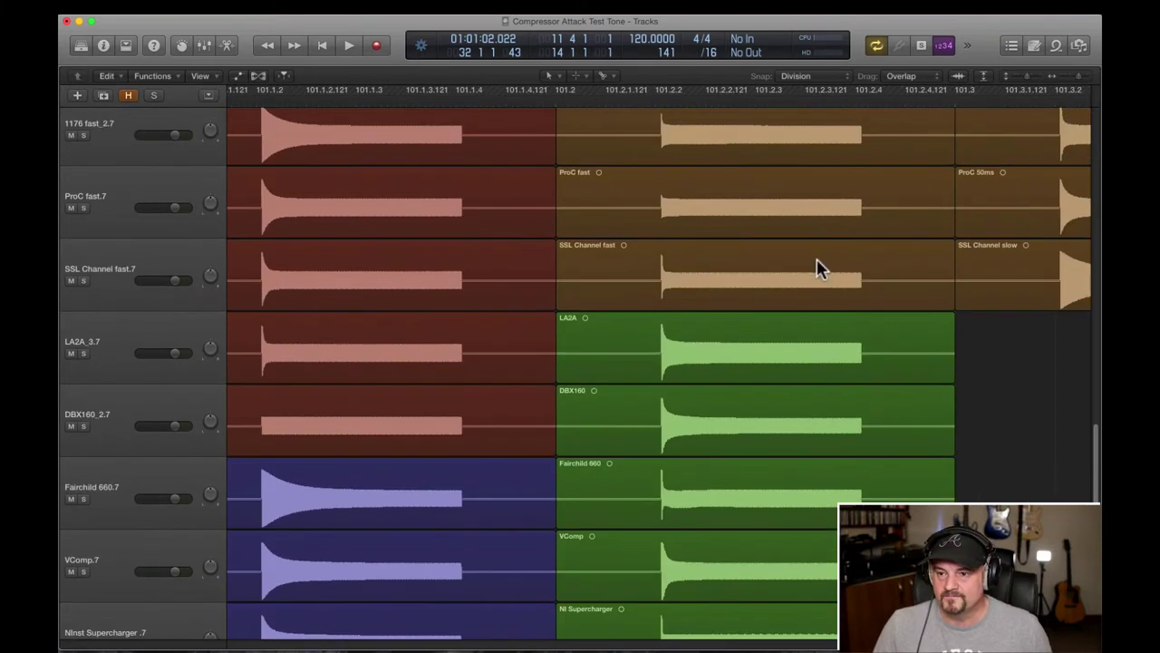
Step: Drag the LA2A region up toward the SSL Channel lane for comparison
{"action": "left_click", "coordinate": [797, 340]}
{"action": "left_click_drag", "start_coordinate": [789, 365], "coordinate": [754, 363]}
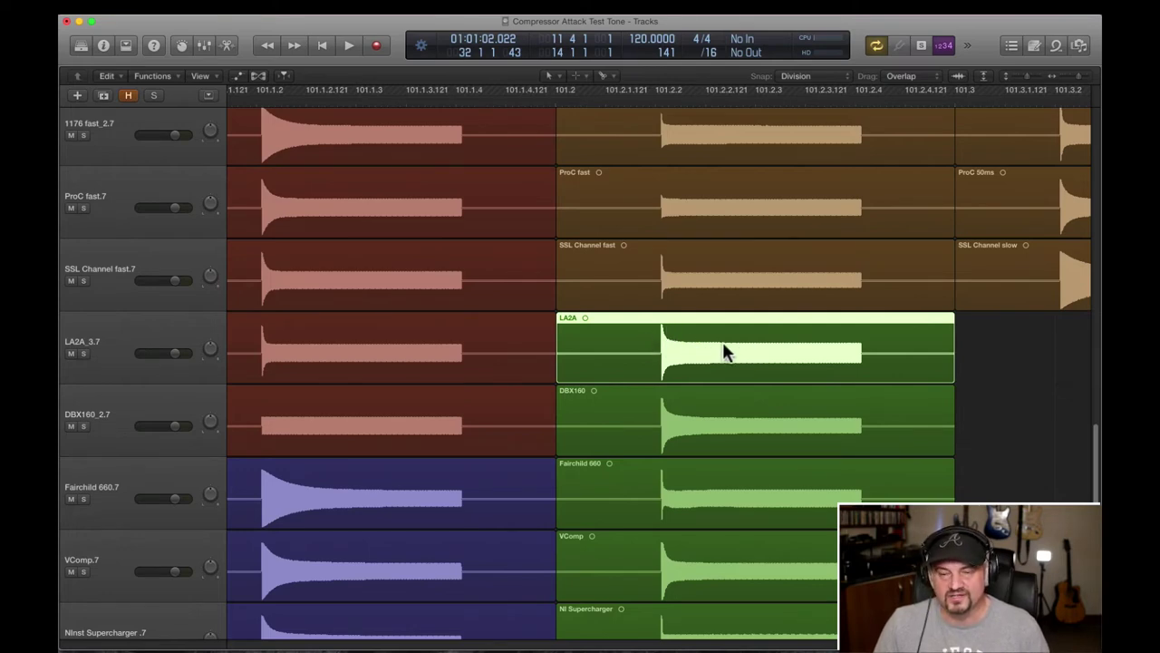
{"action": "scroll", "coordinate": [722, 350], "scroll_direction": "down", "scroll_amount": 1}
{"action": "left_click", "coordinate": [732, 394]}
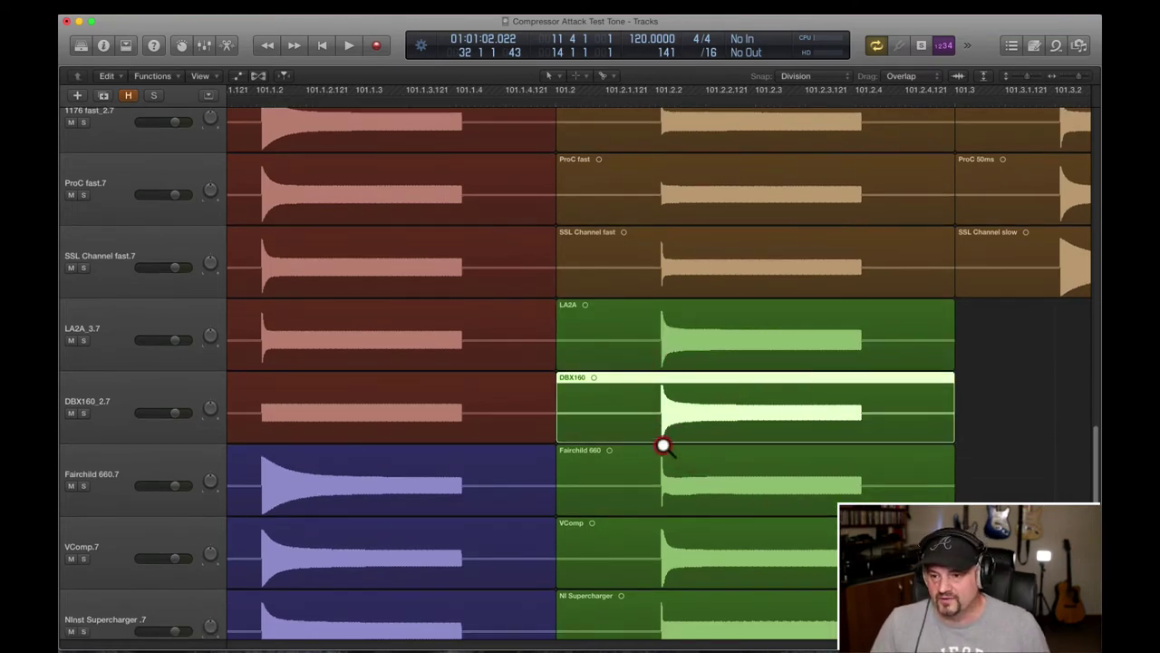
{"action": "left_click", "coordinate": [689, 371], "text": "ctrl+alt"}
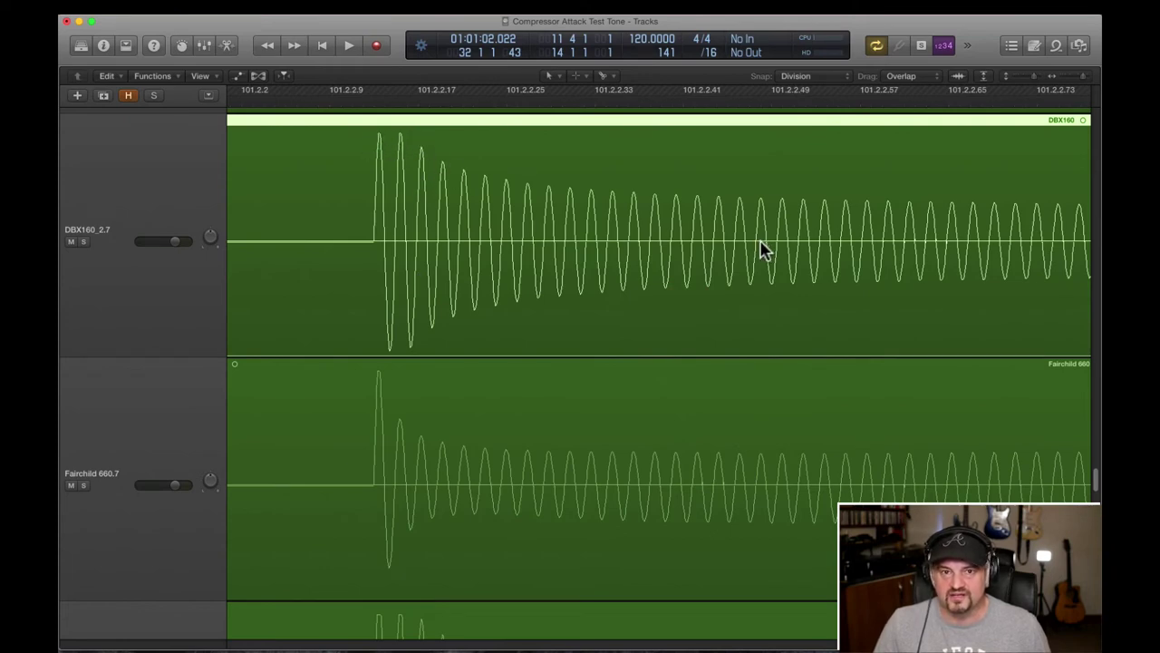
{"action": "left_click", "coordinate": [619, 288], "text": "ctrl+alt"}
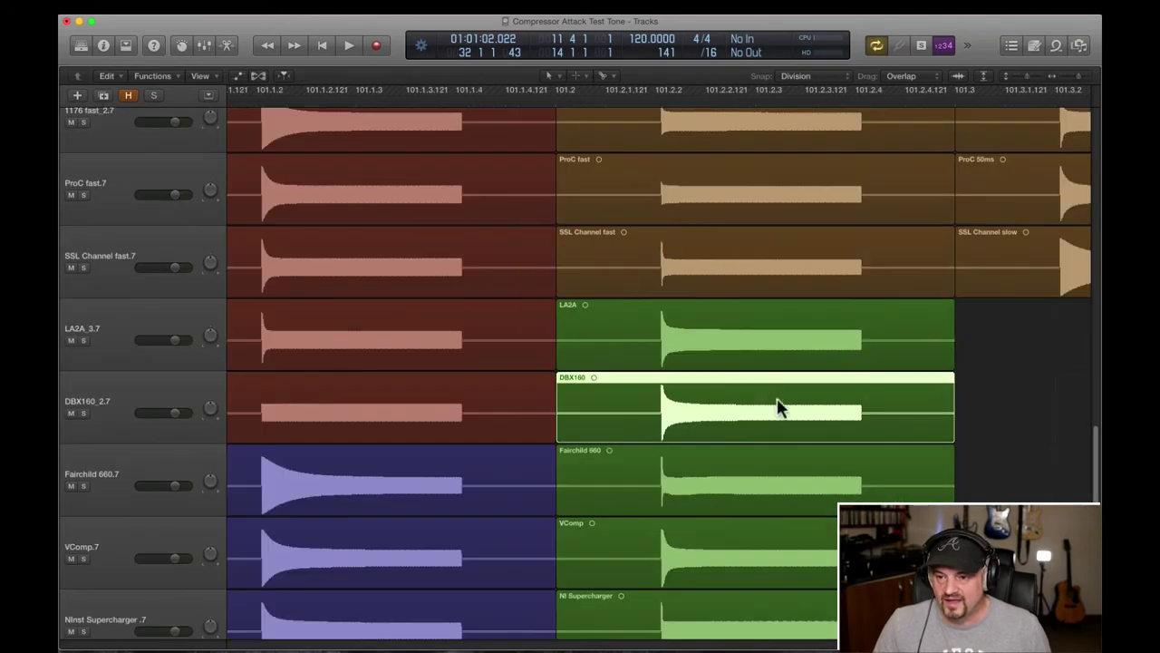
{"action": "left_click_drag", "start_coordinate": [777, 407], "coordinate": [711, 410]}
{"action": "scroll", "coordinate": [631, 408], "scroll_direction": "down", "scroll_amount": 1}
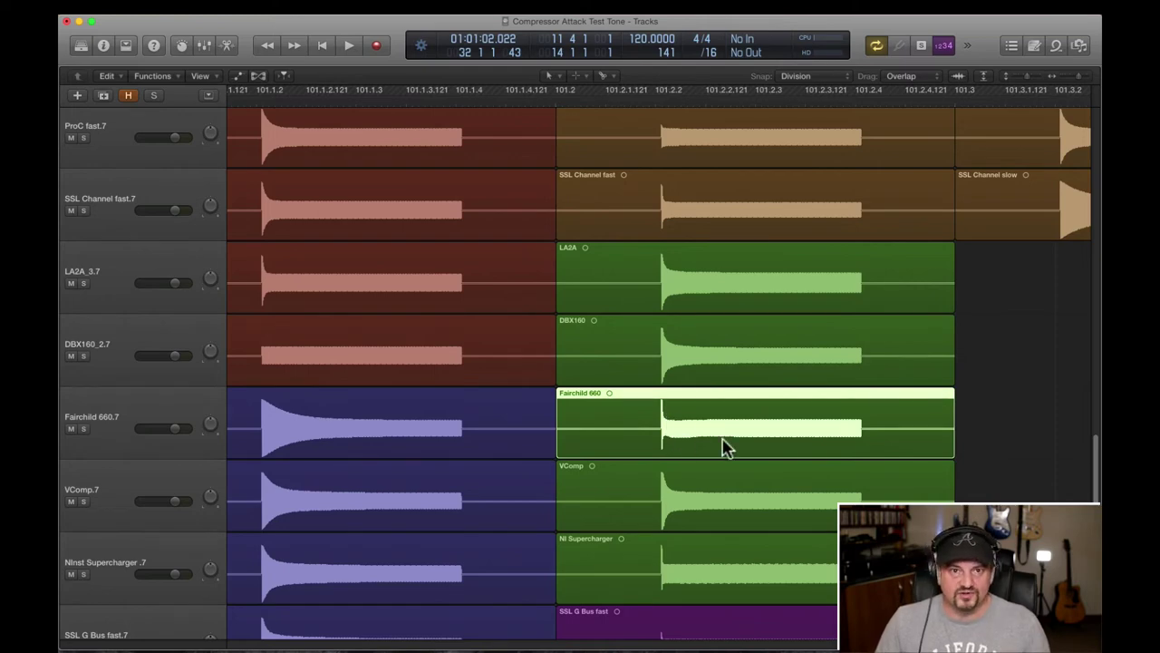
{"action": "scroll", "coordinate": [683, 405], "scroll_direction": "down", "scroll_amount": 2}
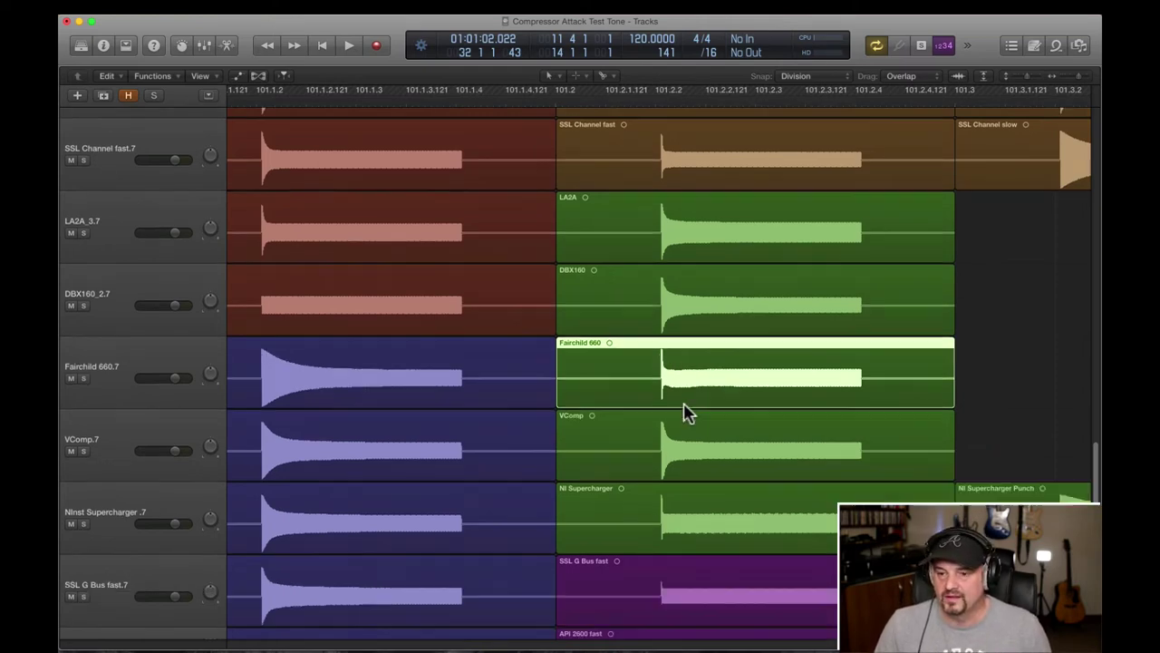
{"action": "left_click", "coordinate": [720, 449]}
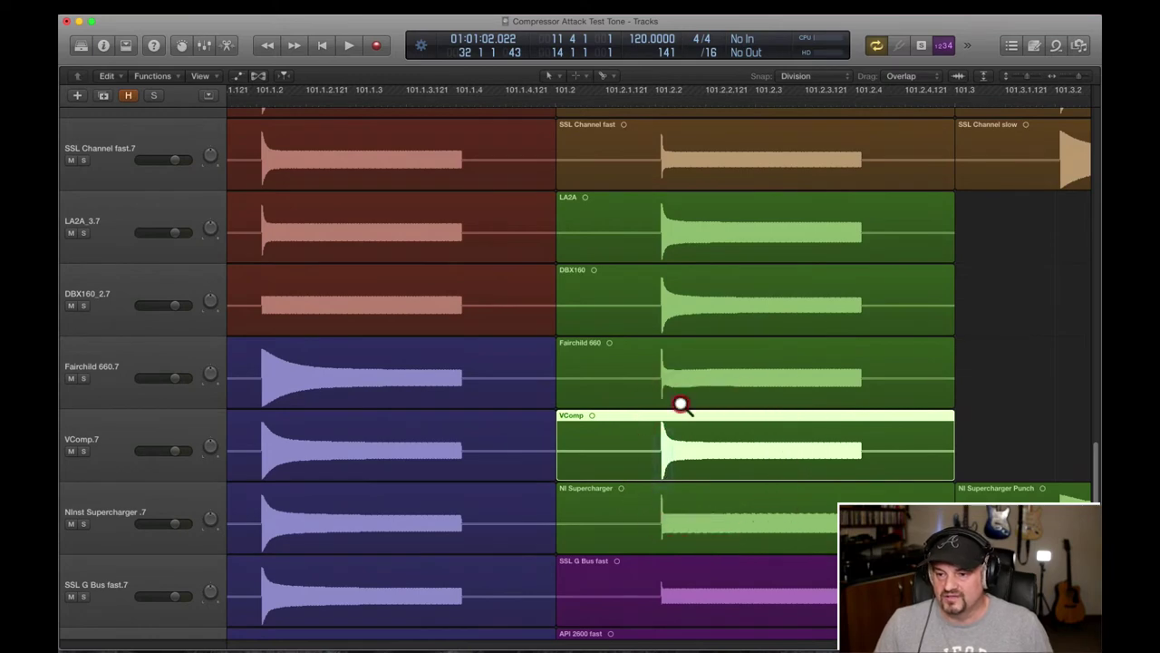
{"action": "left_click", "coordinate": [681, 404], "text": "ctrl+alt"}
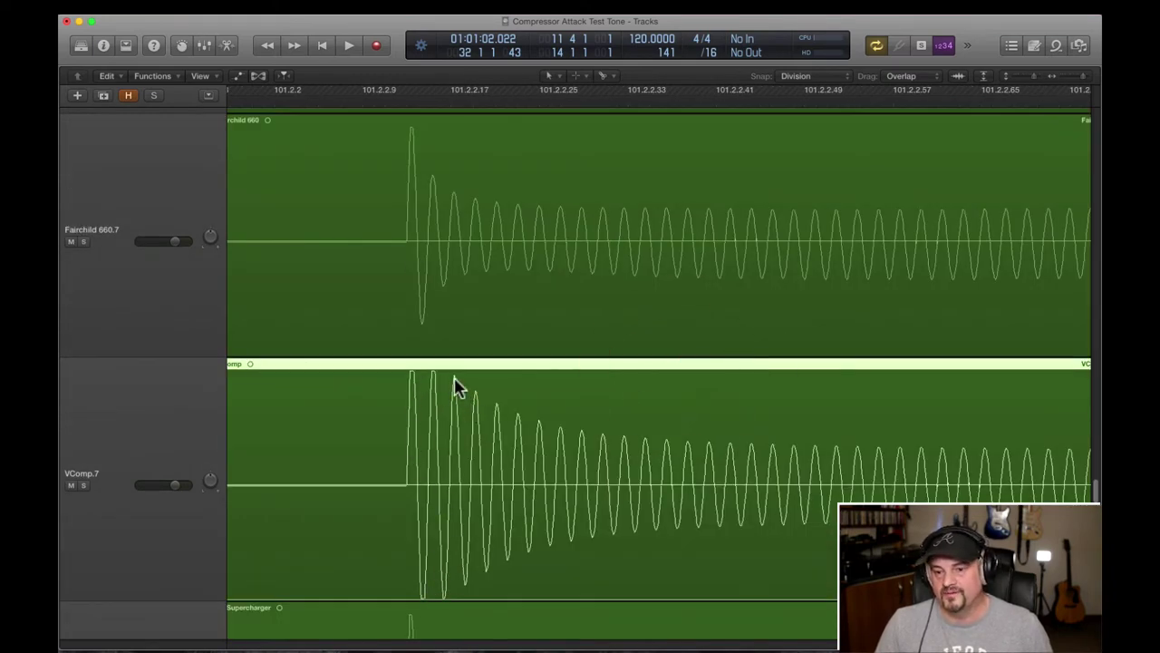
{"action": "left_click", "coordinate": [590, 441], "text": "ctrl+alt"}
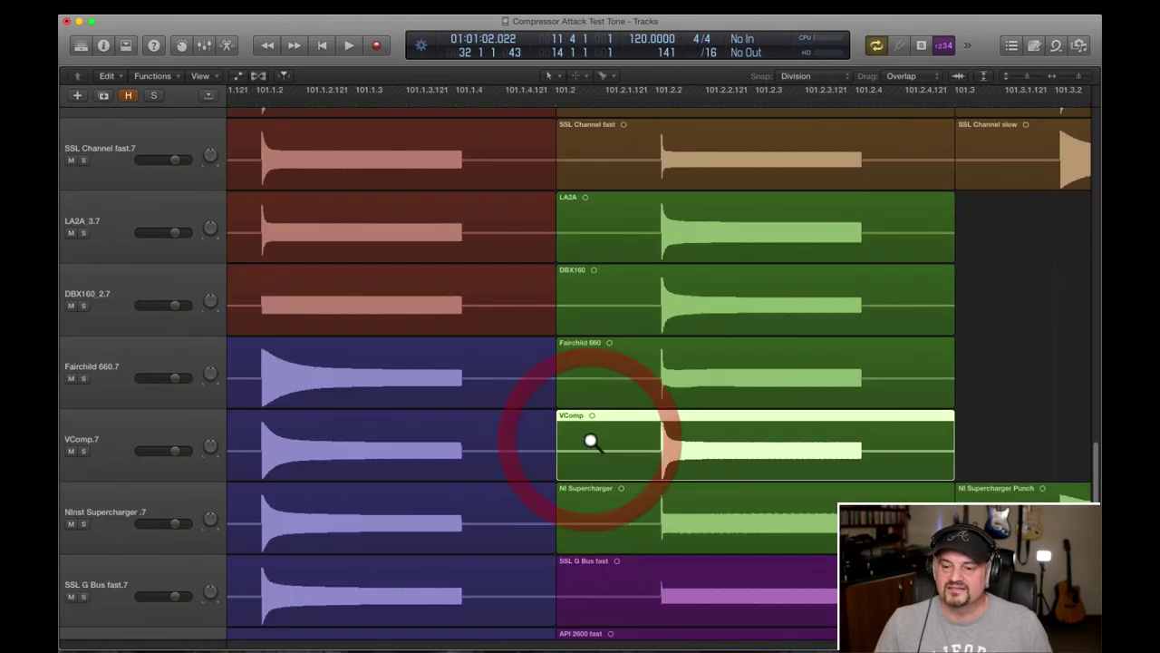
{"action": "scroll", "coordinate": [750, 467], "scroll_direction": "up", "scroll_amount": 1}
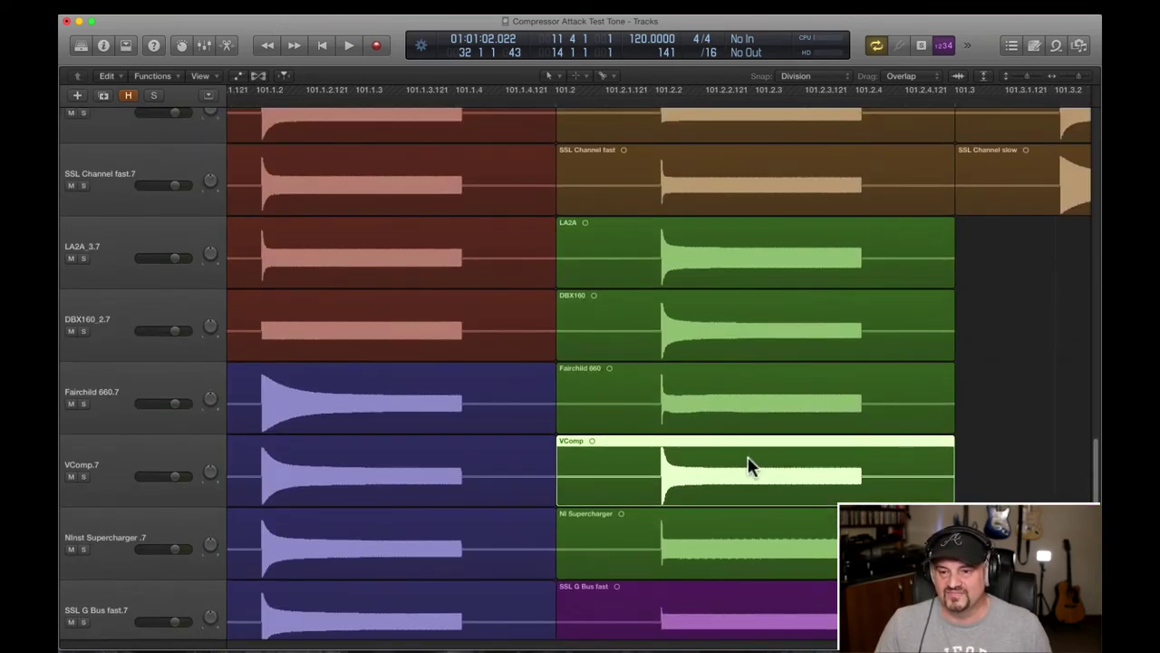
{"action": "left_click_drag", "start_coordinate": [634, 486], "coordinate": [701, 474]}
{"action": "scroll", "coordinate": [354, 531], "scroll_direction": "down", "scroll_amount": 3}
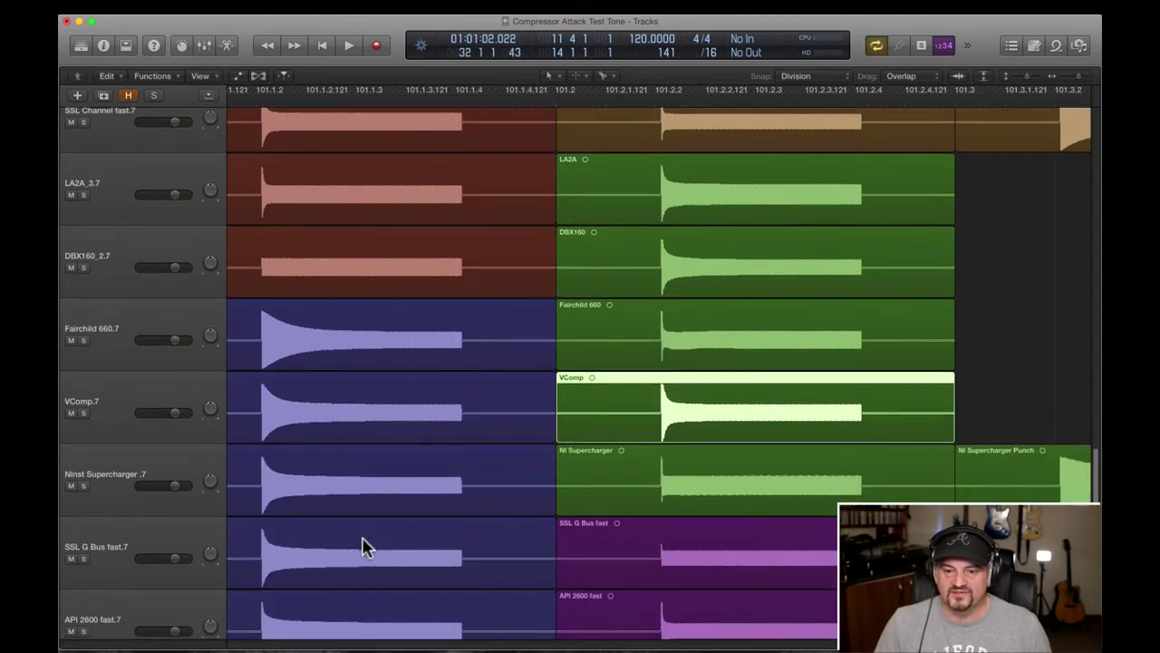
{"action": "scroll", "coordinate": [580, 395], "scroll_direction": "down", "scroll_amount": 3}
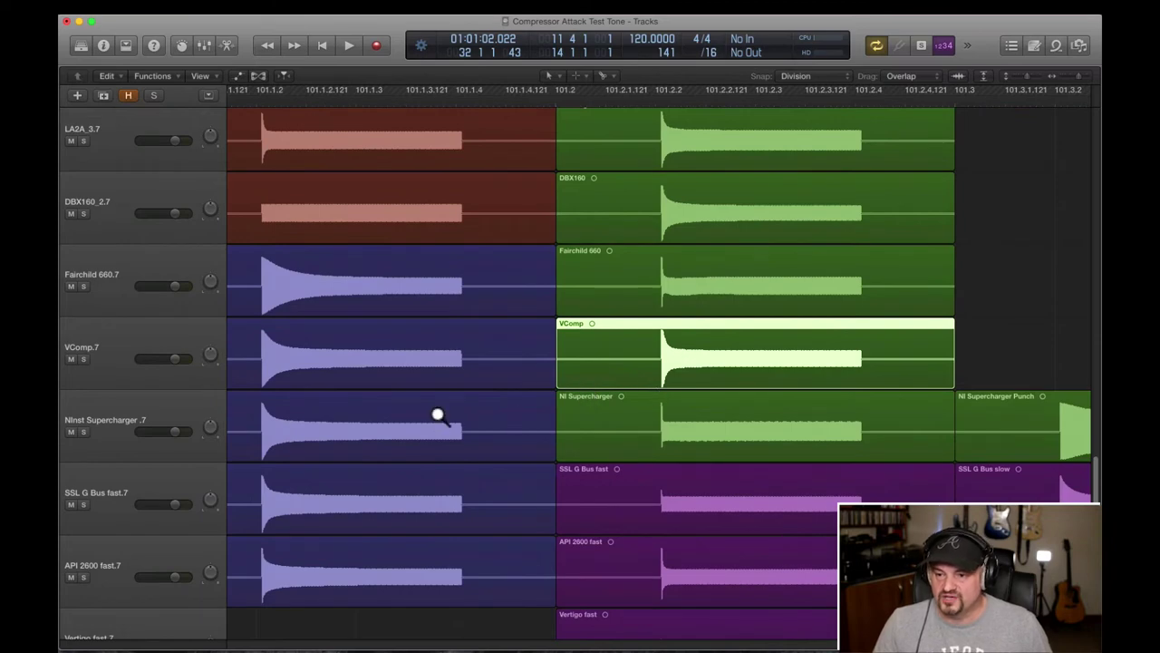
{"action": "key", "text": "super+Left"}
{"action": "scroll", "coordinate": [589, 453], "scroll_direction": "up", "scroll_amount": 3}
{"action": "left_click", "coordinate": [699, 484]}
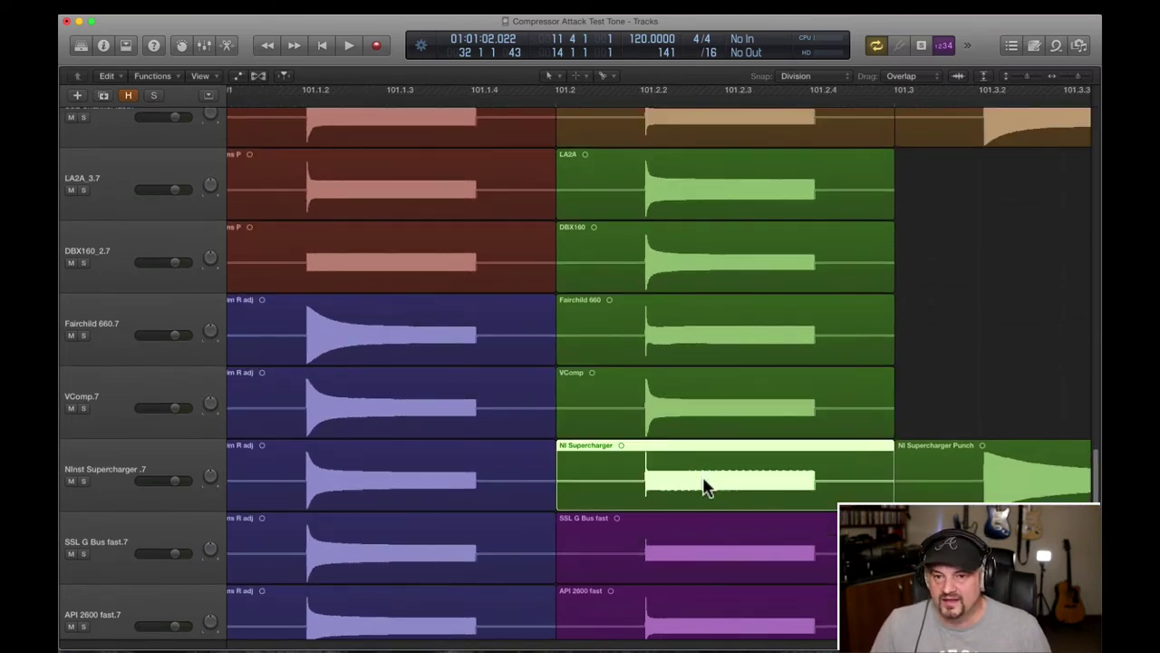
{"action": "scroll", "coordinate": [705, 489], "scroll_direction": "up", "scroll_amount": 3}
{"action": "scroll", "coordinate": [705, 487], "scroll_direction": "up", "scroll_amount": 10}
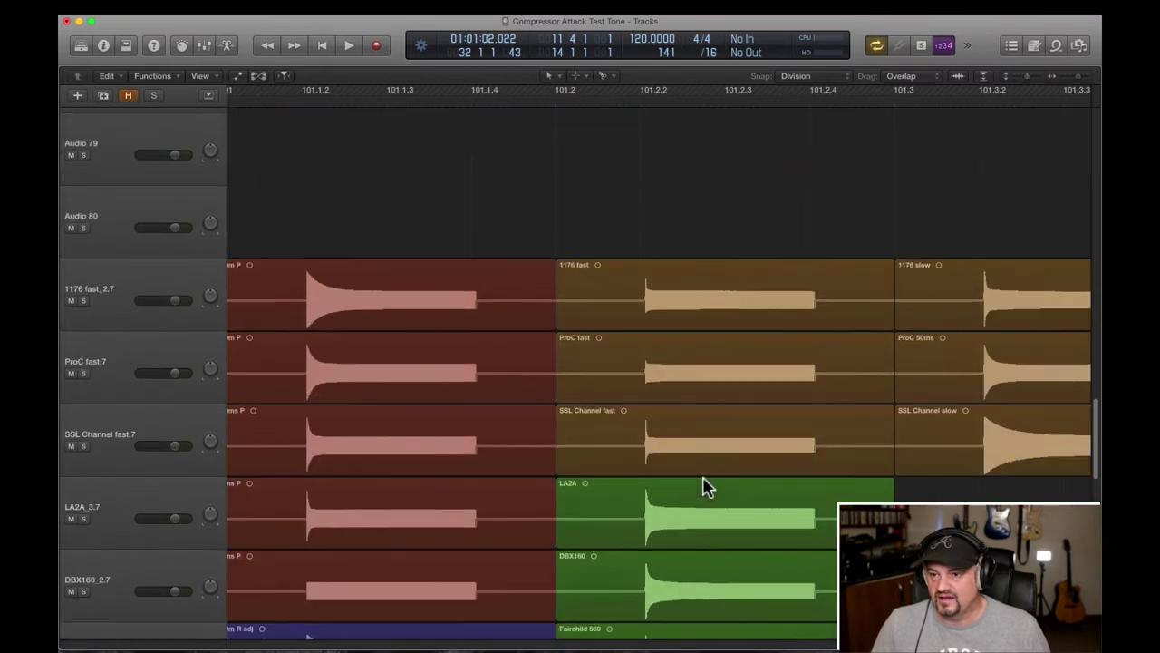
{"action": "scroll", "coordinate": [706, 426], "scroll_direction": "down", "scroll_amount": 3}
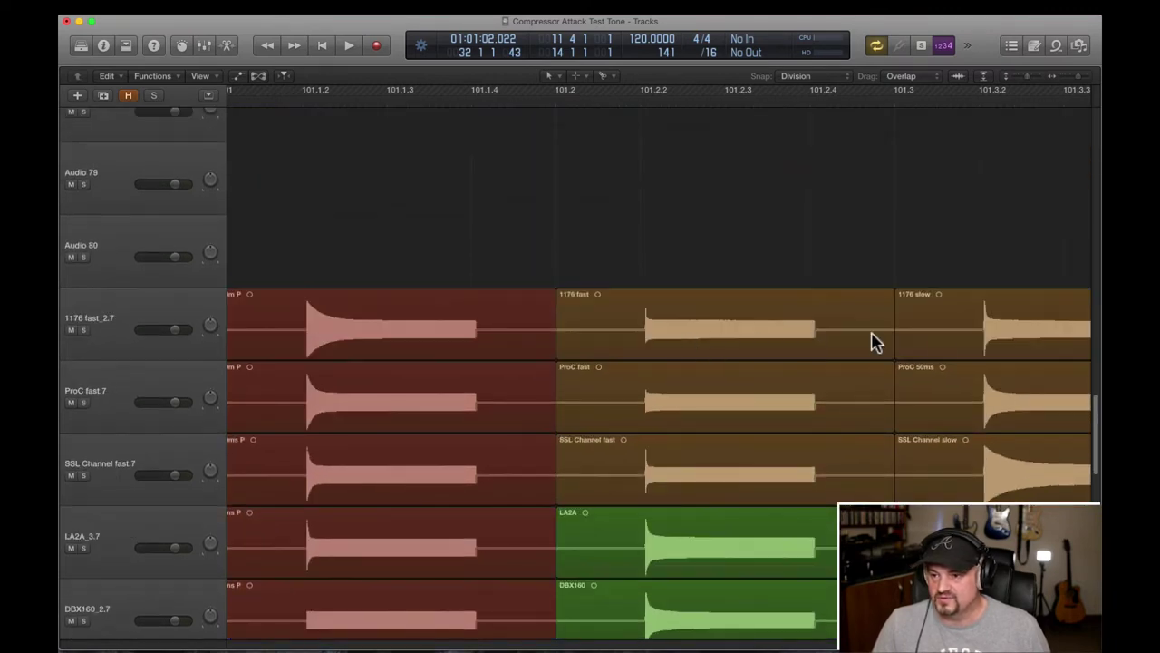
{"action": "scroll", "coordinate": [639, 467], "scroll_direction": "down", "scroll_amount": 8}
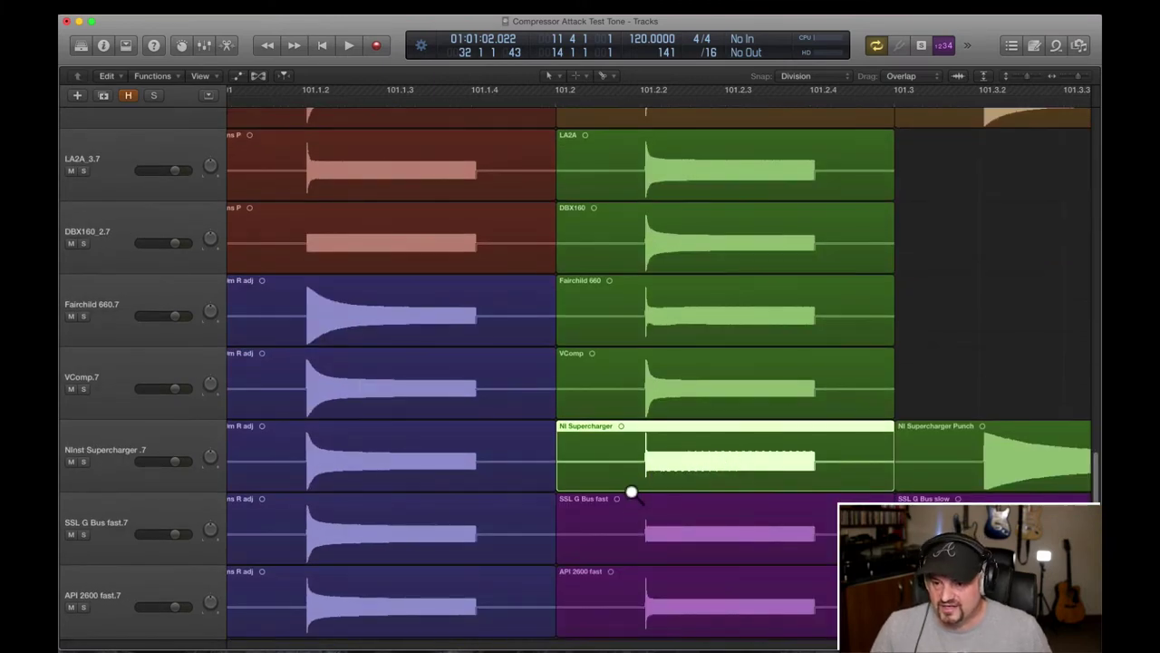
{"action": "left_click_drag", "start_coordinate": [629, 487], "coordinate": [670, 404], "text": "ctrl+alt"}
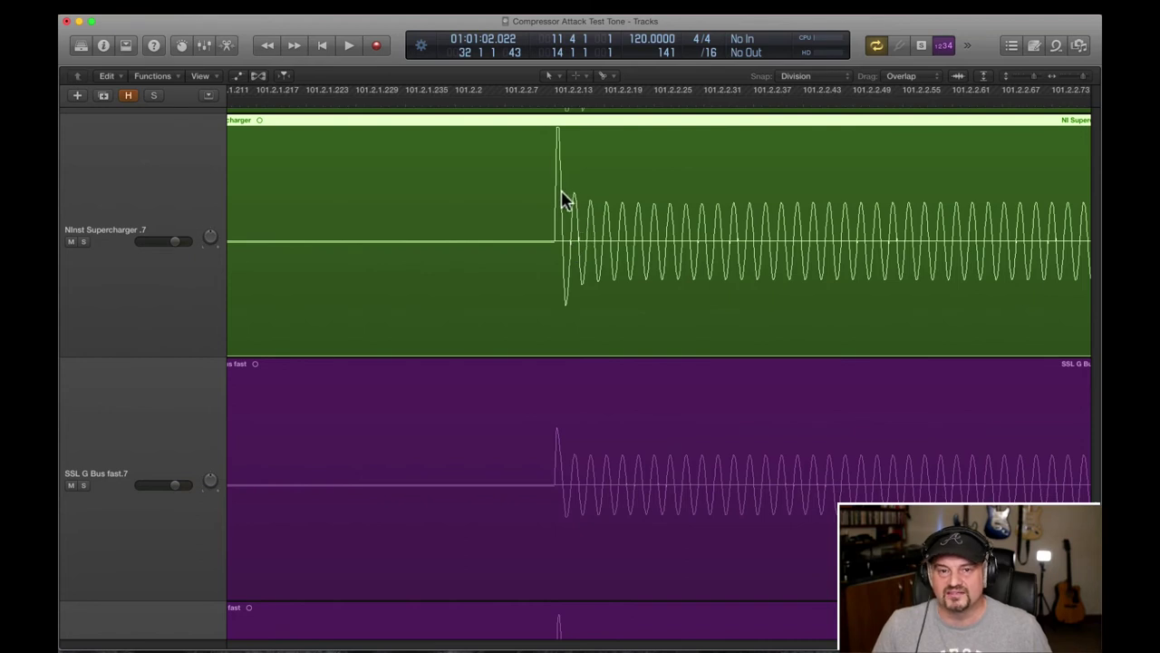
{"action": "left_click", "coordinate": [588, 253], "text": "ctrl+alt"}
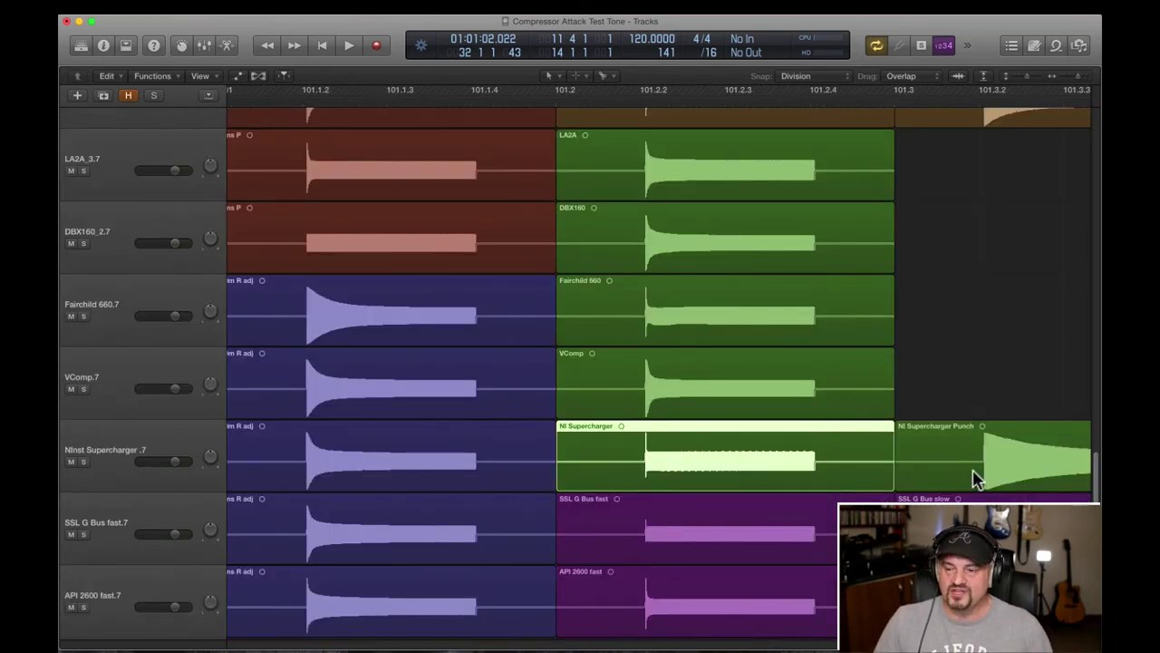
{"action": "left_click", "coordinate": [1019, 453]}
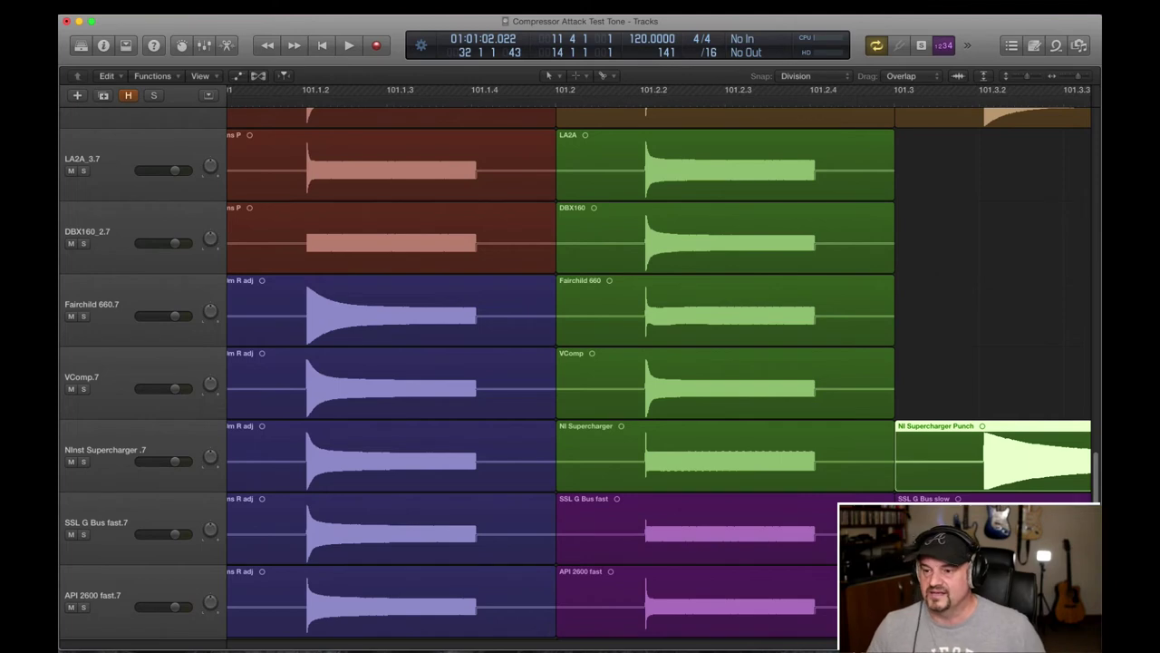
{"action": "scroll", "coordinate": [934, 481], "scroll_direction": "right", "scroll_amount": 3}
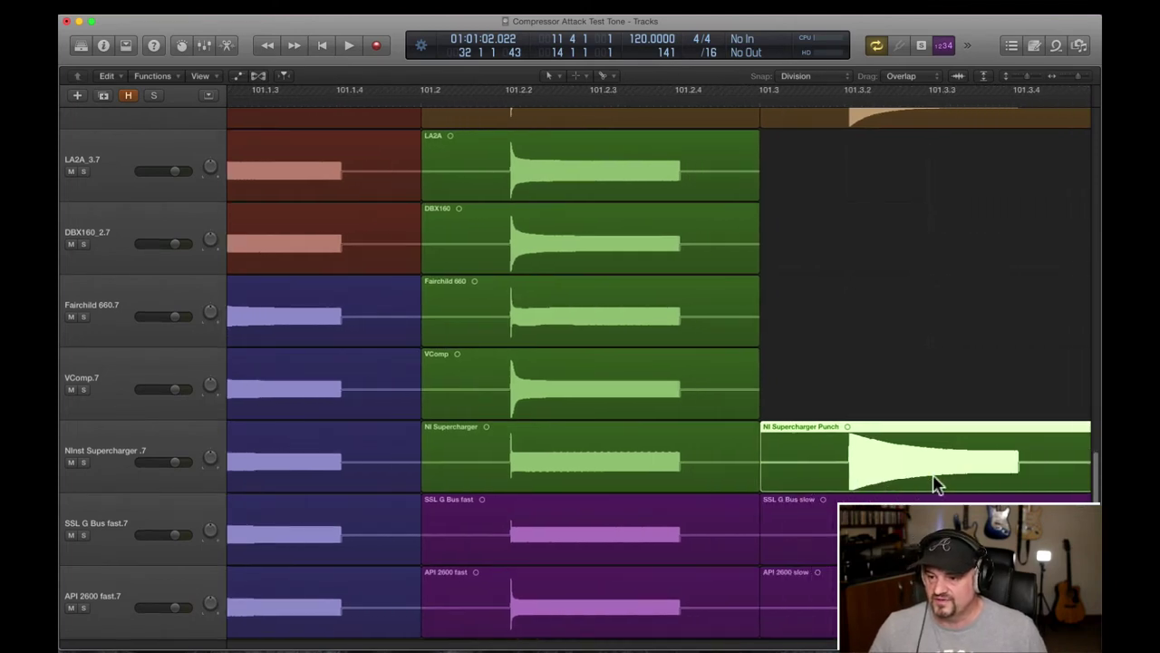
{"action": "left_click", "coordinate": [807, 458], "text": "ctrl+alt"}
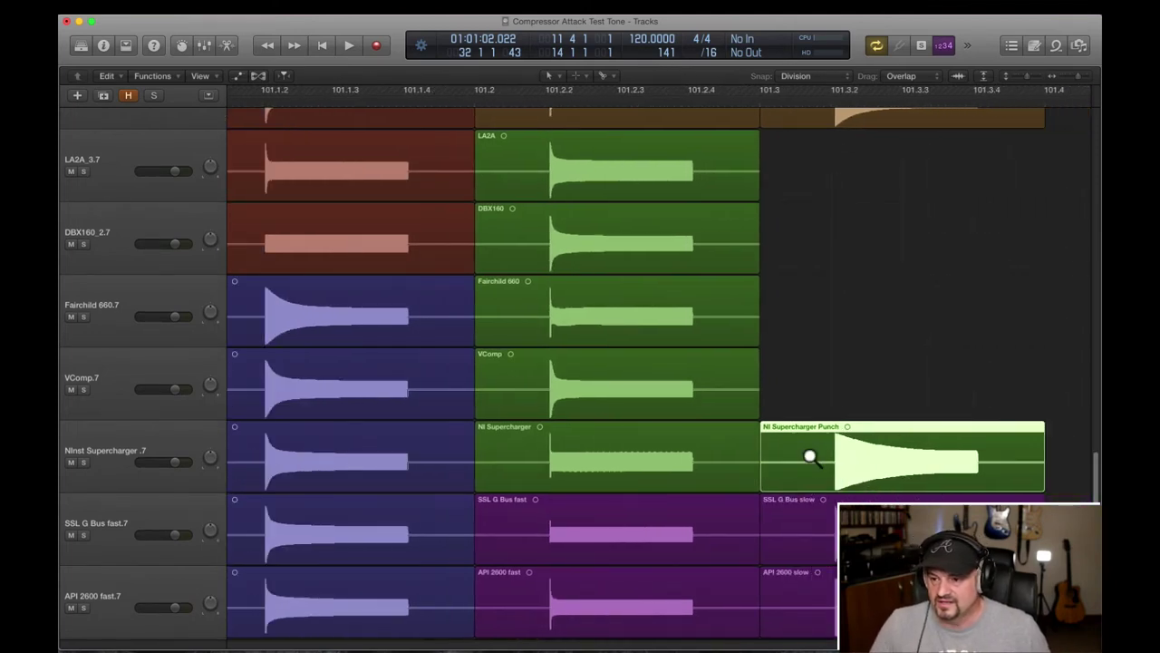
{"action": "left_click", "coordinate": [934, 469]}
{"action": "left_click_drag", "start_coordinate": [490, 325], "coordinate": [911, 460]}
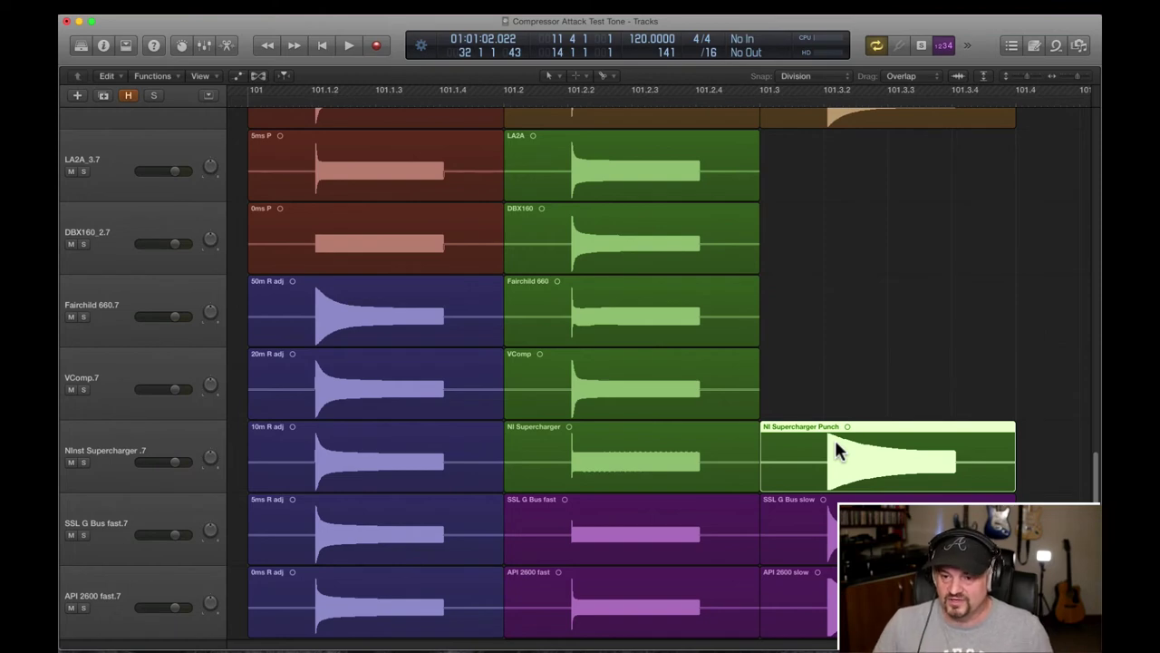
Step: Show the SSL G Bus fast plug-in and arrange the SSL and Vertigo VSC-2 windows off the tracks
{"action": "scroll", "coordinate": [837, 344], "scroll_direction": "down", "scroll_amount": 3}
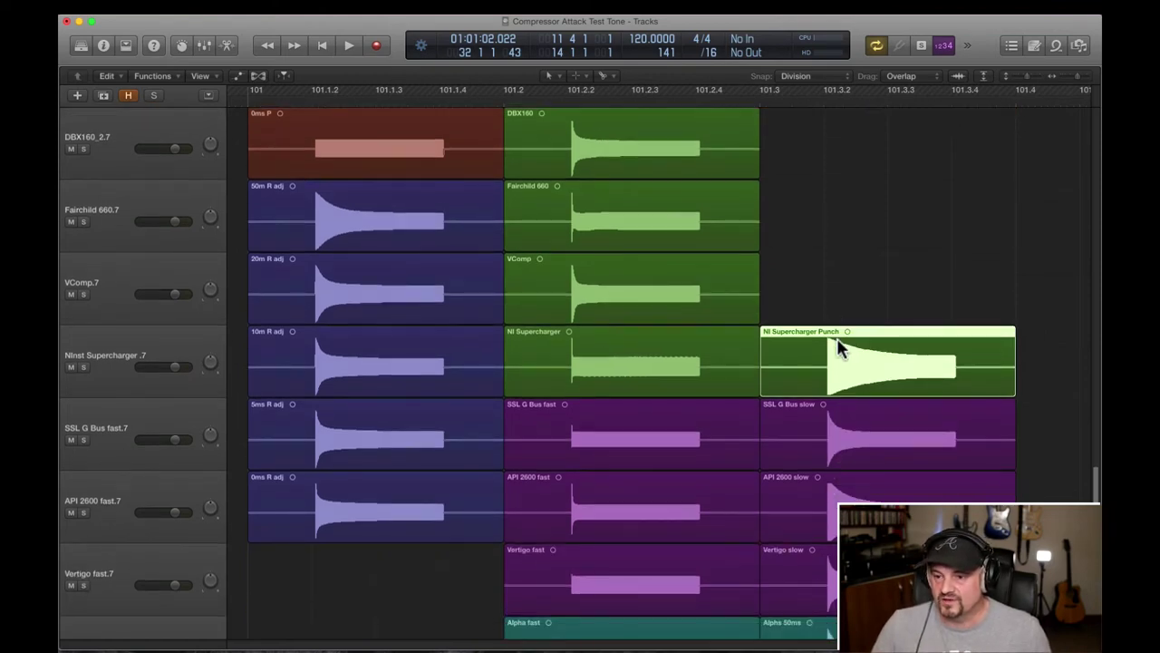
{"action": "scroll", "coordinate": [836, 349], "scroll_direction": "down", "scroll_amount": 2}
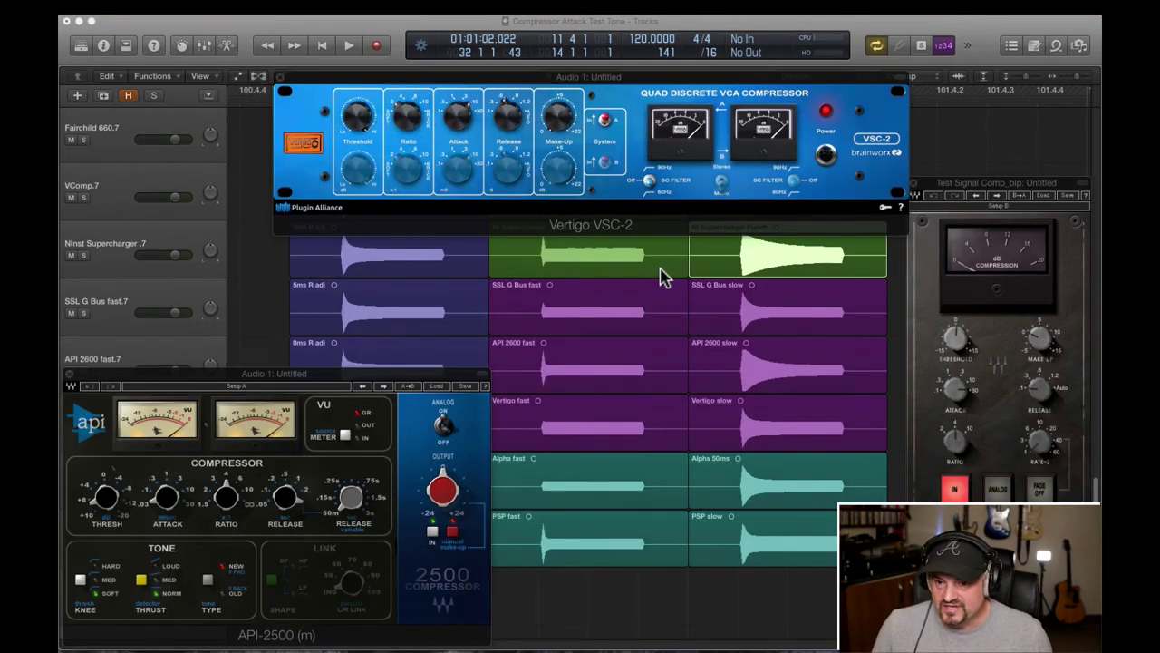
{"action": "left_click", "coordinate": [558, 308]}
{"action": "left_click_drag", "start_coordinate": [992, 189], "coordinate": [735, 215]}
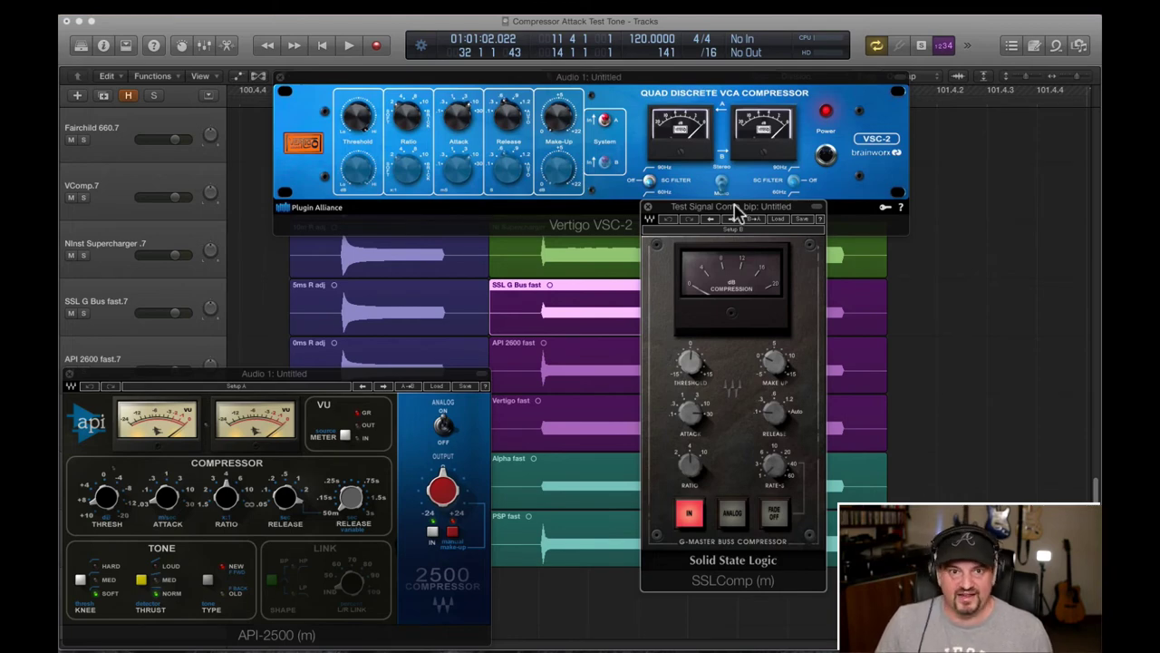
{"action": "left_click_drag", "start_coordinate": [736, 210], "coordinate": [1008, 134]}
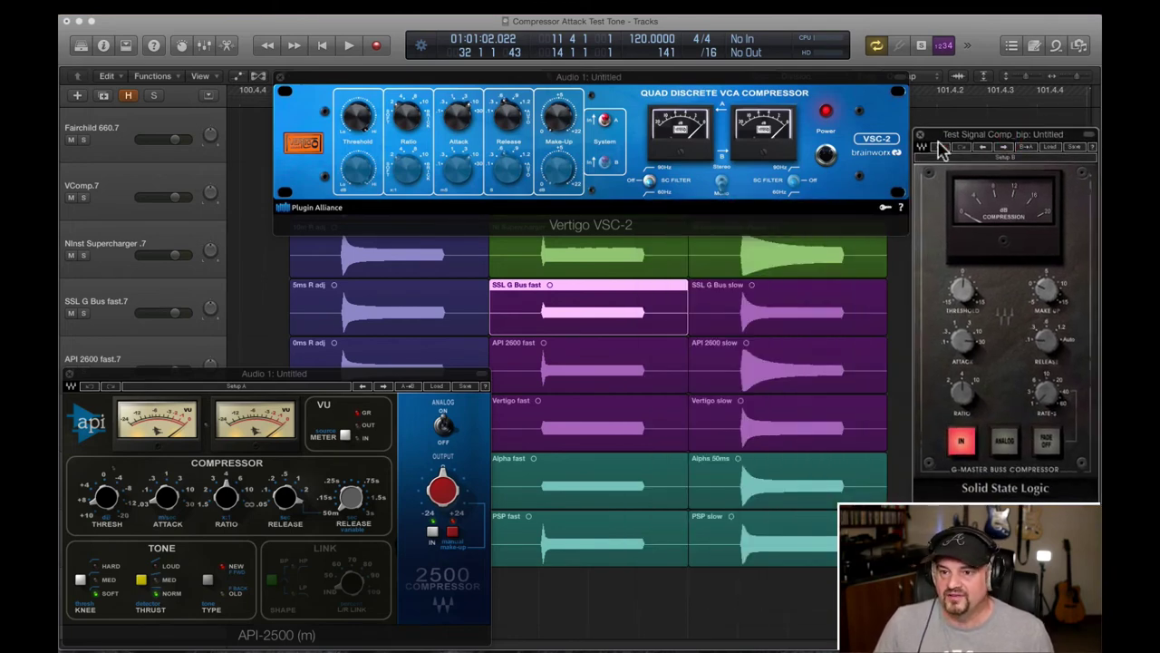
{"action": "left_click_drag", "start_coordinate": [635, 80], "coordinate": [601, 71]}
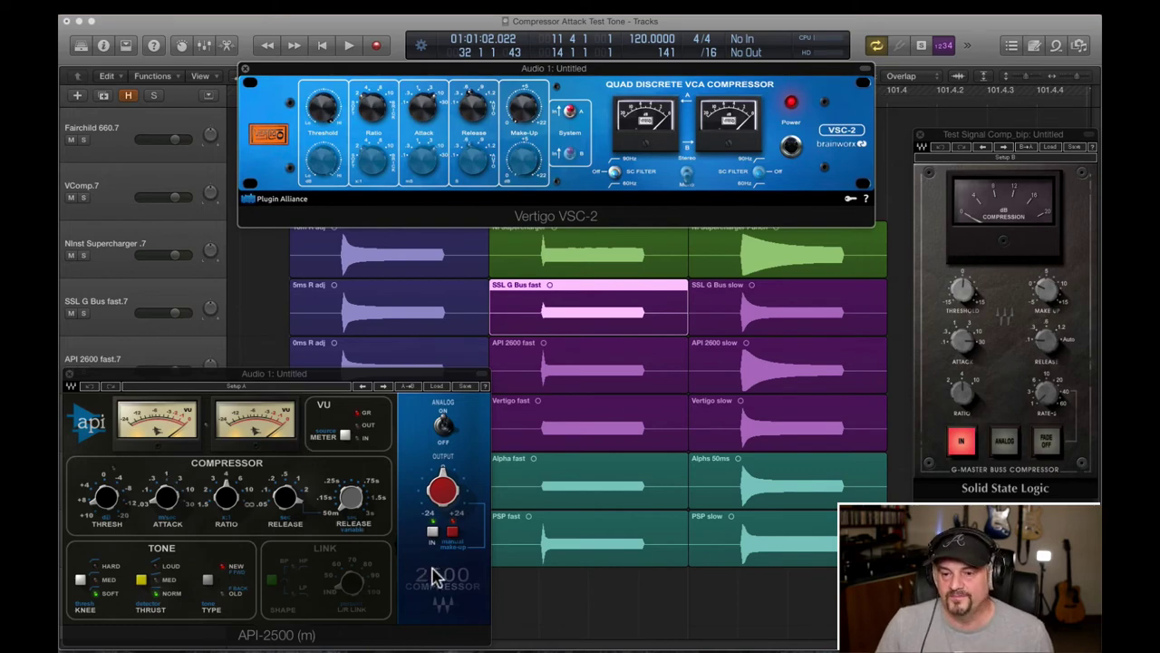
Step: Set the SSL compressor's attack to 30 ms, checking the API 2600 fast and slow regions
{"action": "left_click", "coordinate": [569, 373]}
{"action": "left_click", "coordinate": [772, 374]}
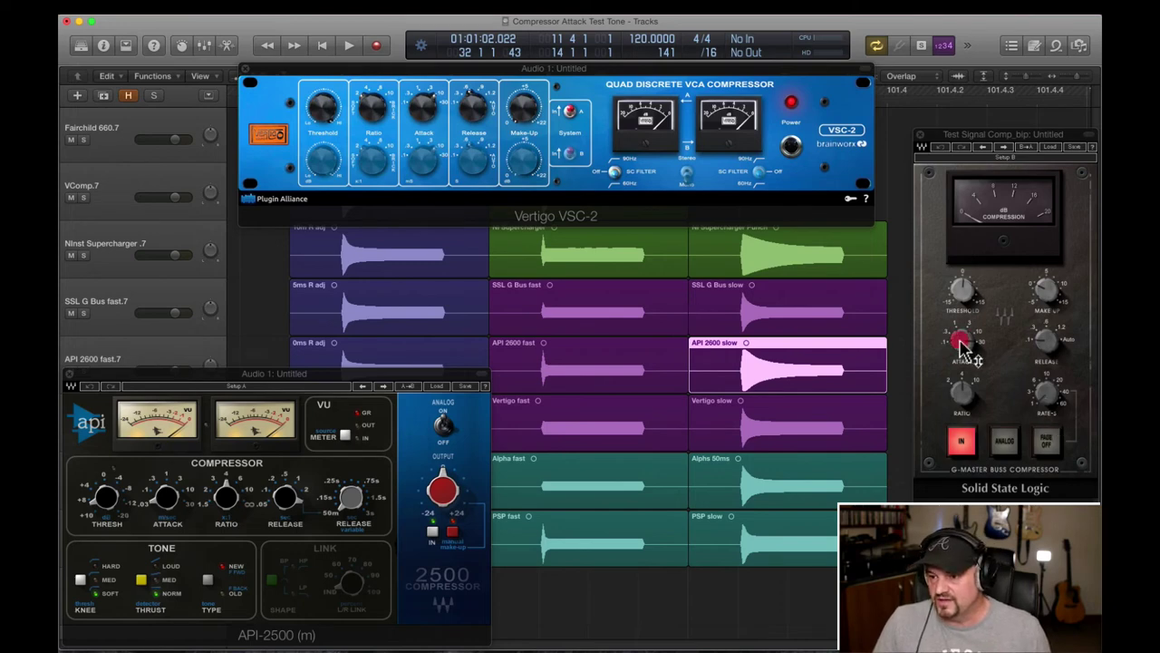
{"action": "left_click_drag", "start_coordinate": [961, 337], "coordinate": [962, 336]}
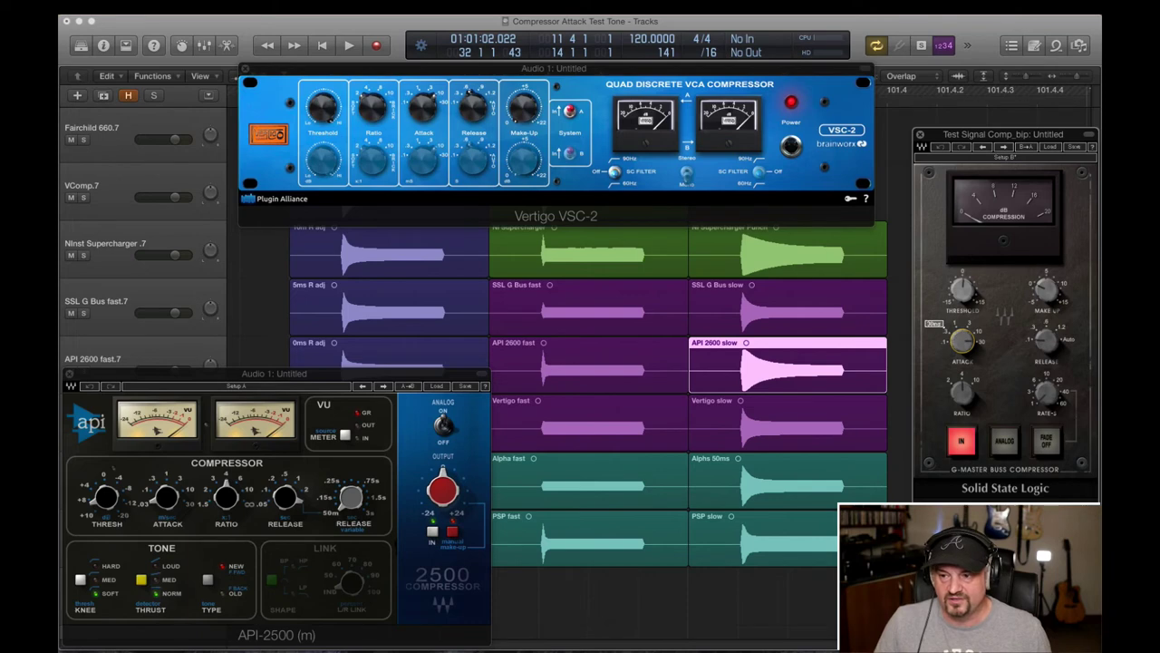
{"action": "left_click", "coordinate": [176, 499]}
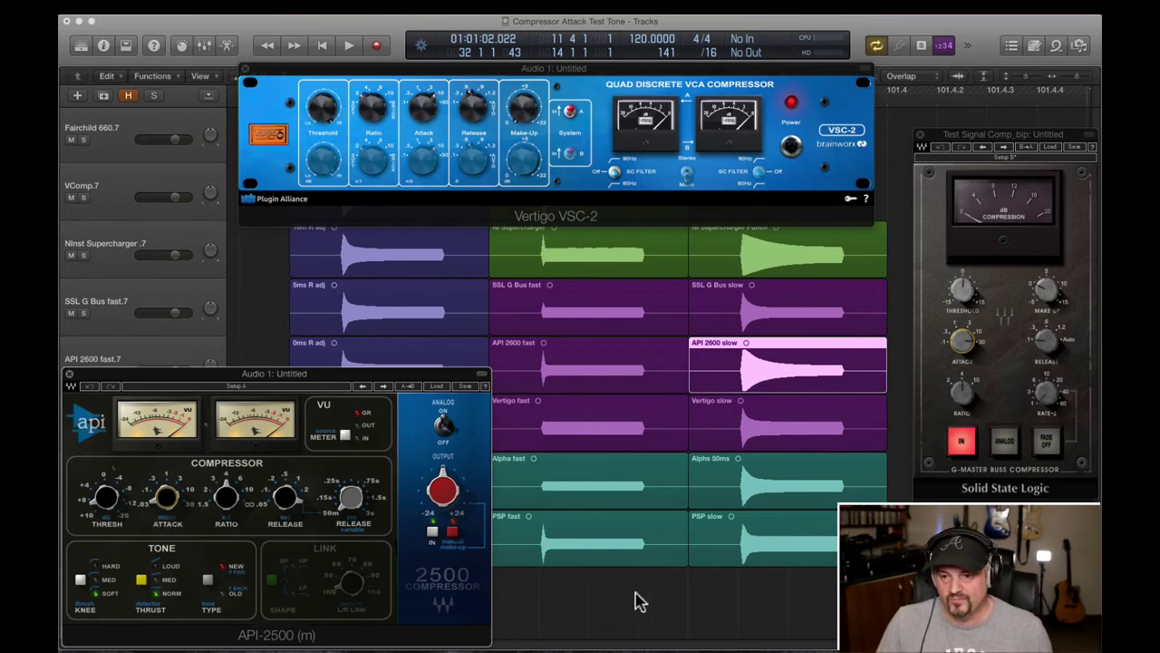
{"action": "left_click", "coordinate": [598, 387]}
{"action": "key", "text": "v"}
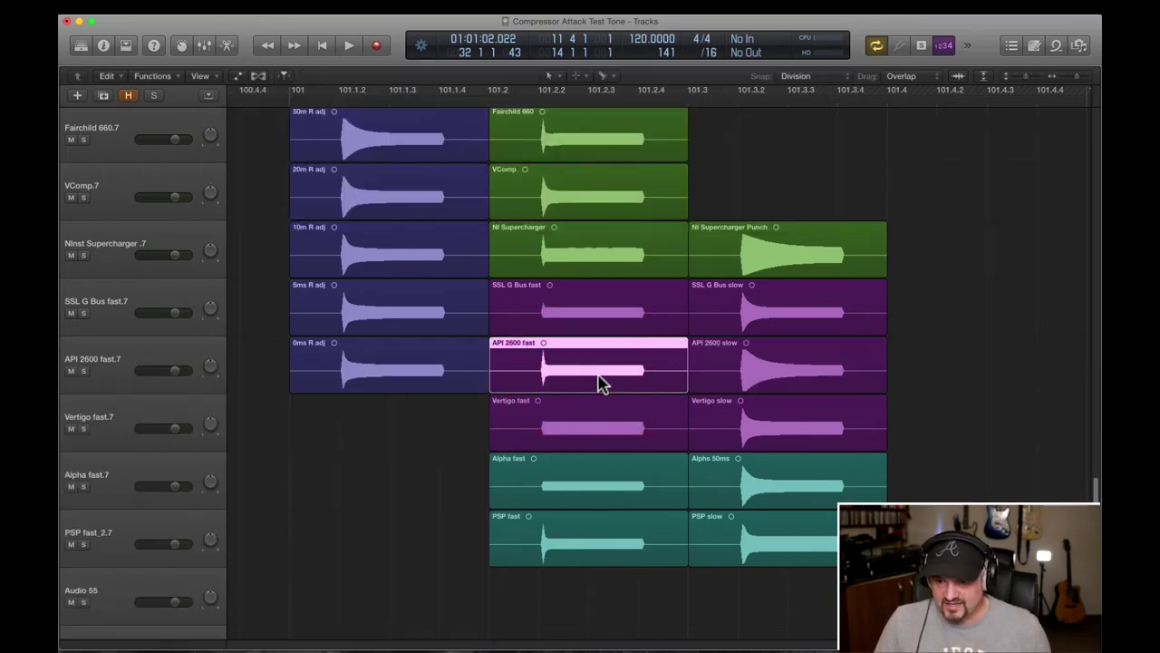
{"action": "scroll", "coordinate": [469, 490], "scroll_direction": "up", "scroll_amount": 1}
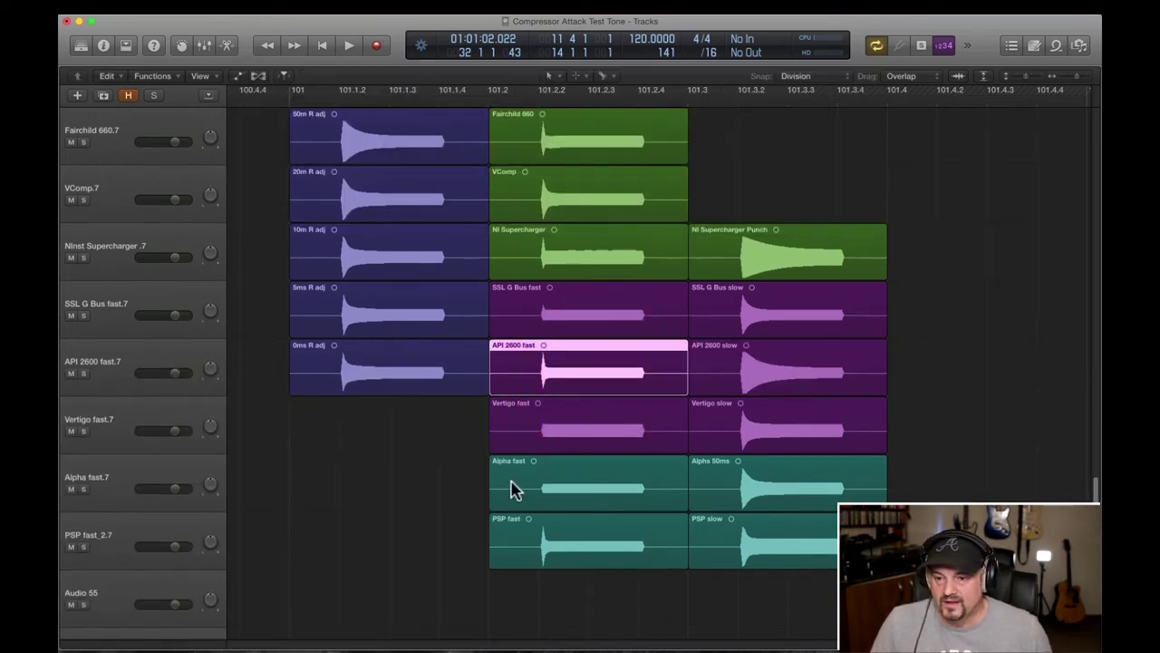
{"action": "left_click_drag", "start_coordinate": [481, 476], "coordinate": [901, 228]}
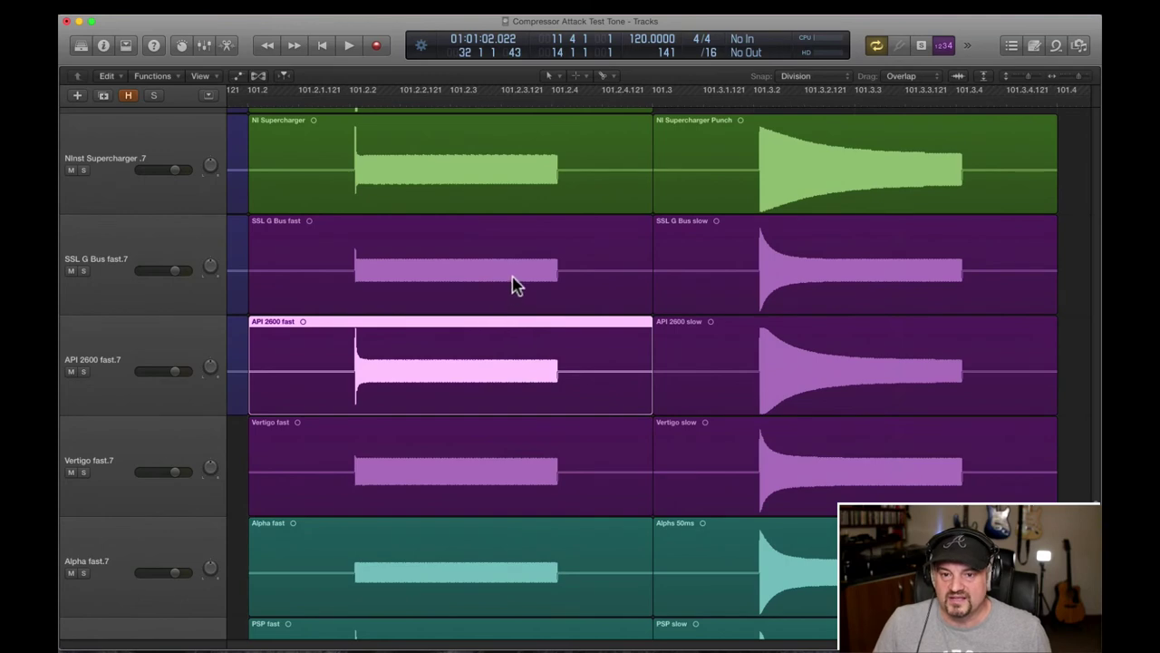
{"action": "left_click", "coordinate": [512, 282]}
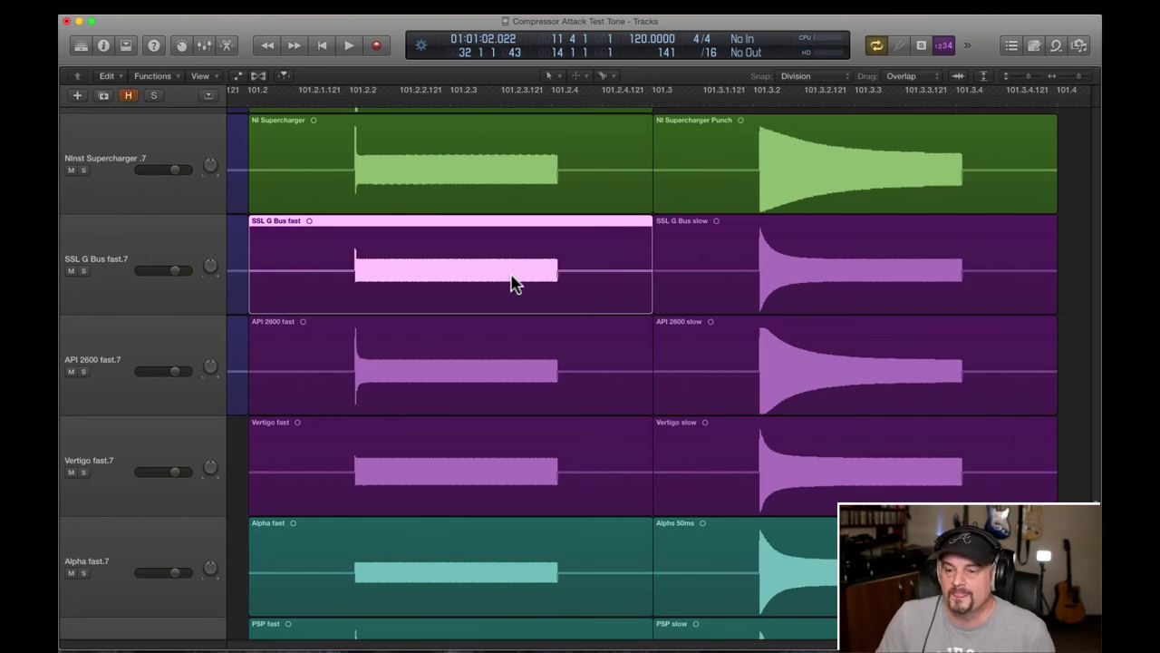
{"action": "left_click", "coordinate": [843, 276]}
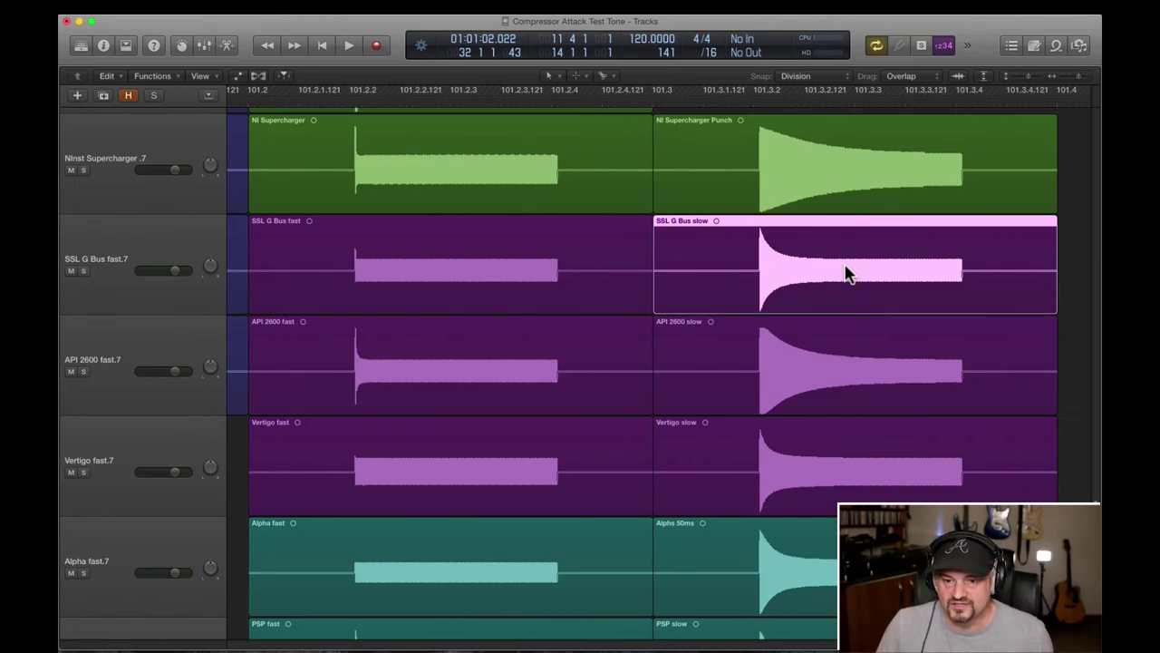
{"action": "left_click", "coordinate": [456, 468]}
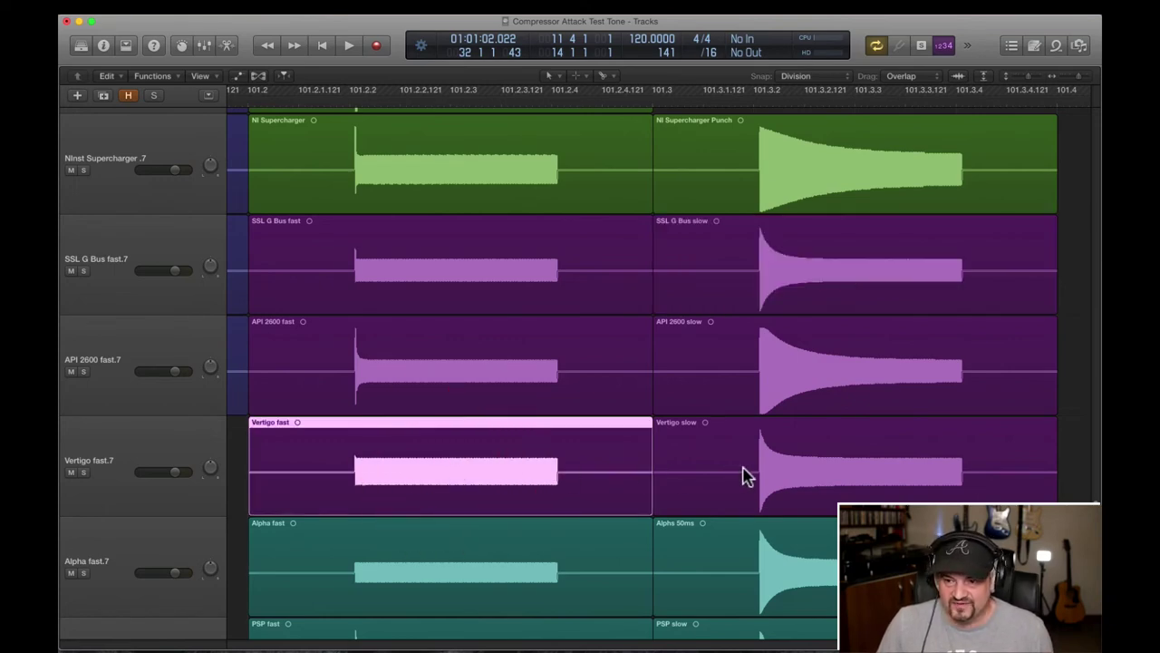
{"action": "left_click_drag", "start_coordinate": [818, 481], "coordinate": [827, 435]}
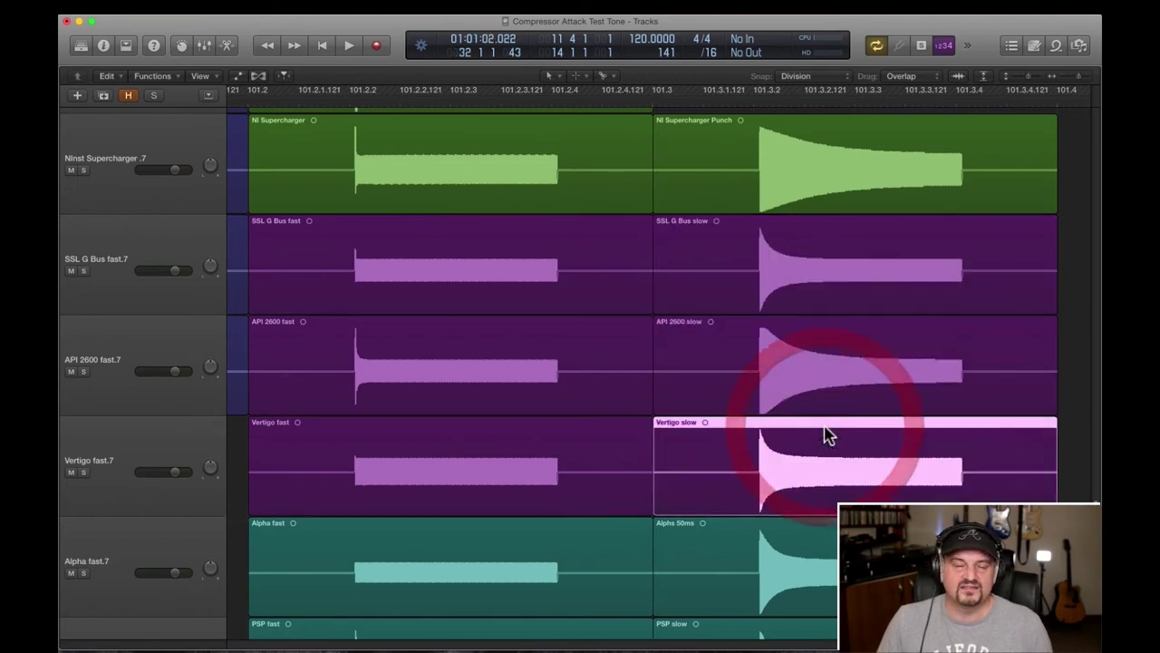
{"action": "left_click", "coordinate": [384, 478]}
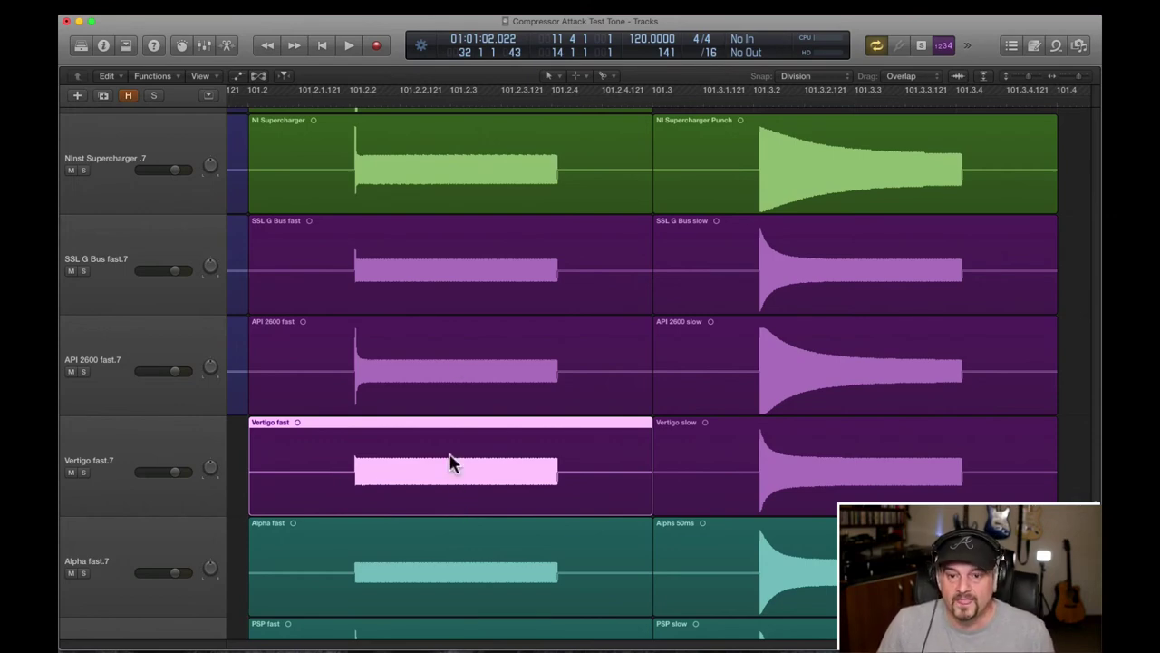
{"action": "left_click", "coordinate": [455, 363]}
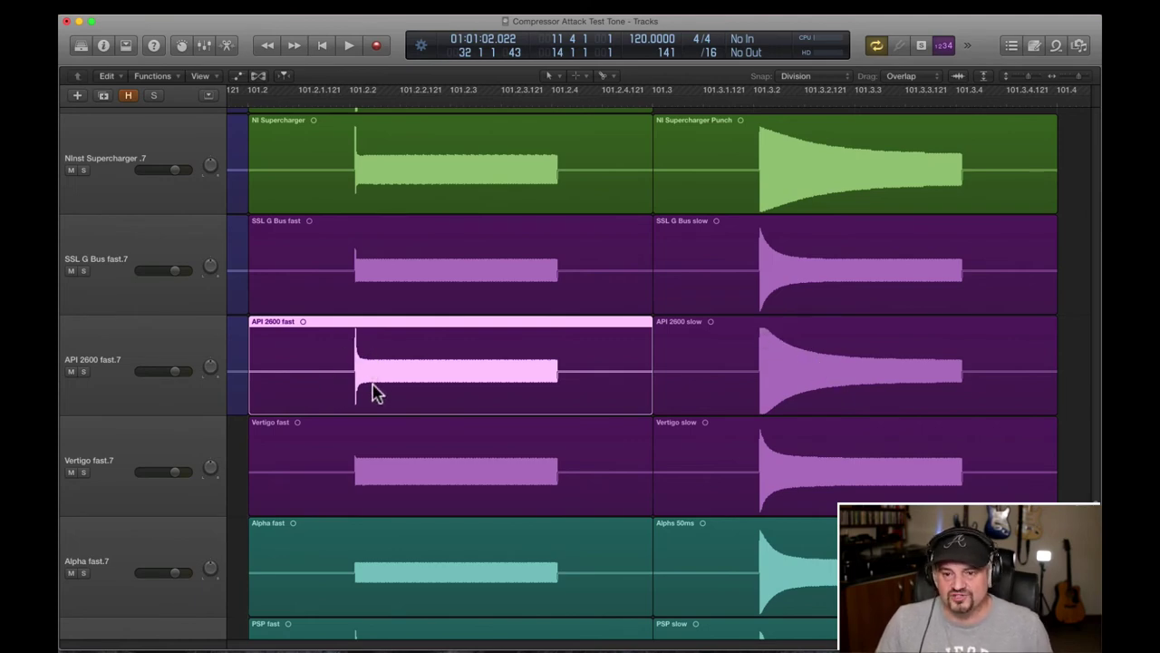
Step: Zoom out and shrink track heights to show every compressor track beside the 0ms P region
{"action": "key", "text": "super+Left"}
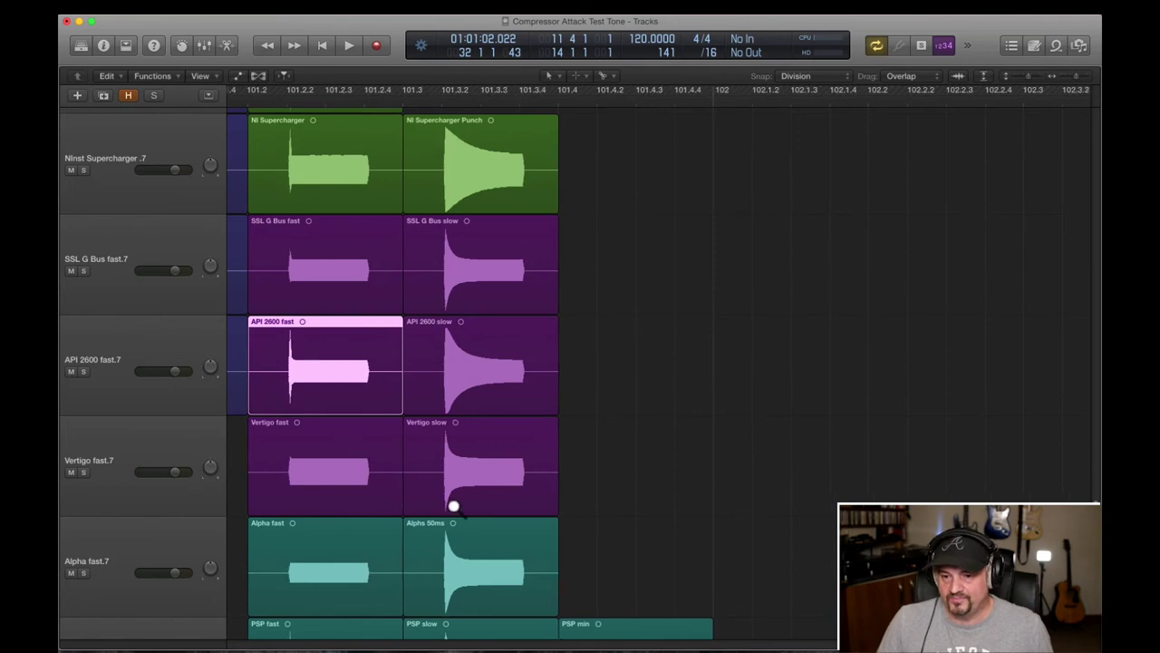
{"action": "key", "text": "super+Left"}
{"action": "scroll", "coordinate": [409, 396], "scroll_direction": "left", "scroll_amount": 5}
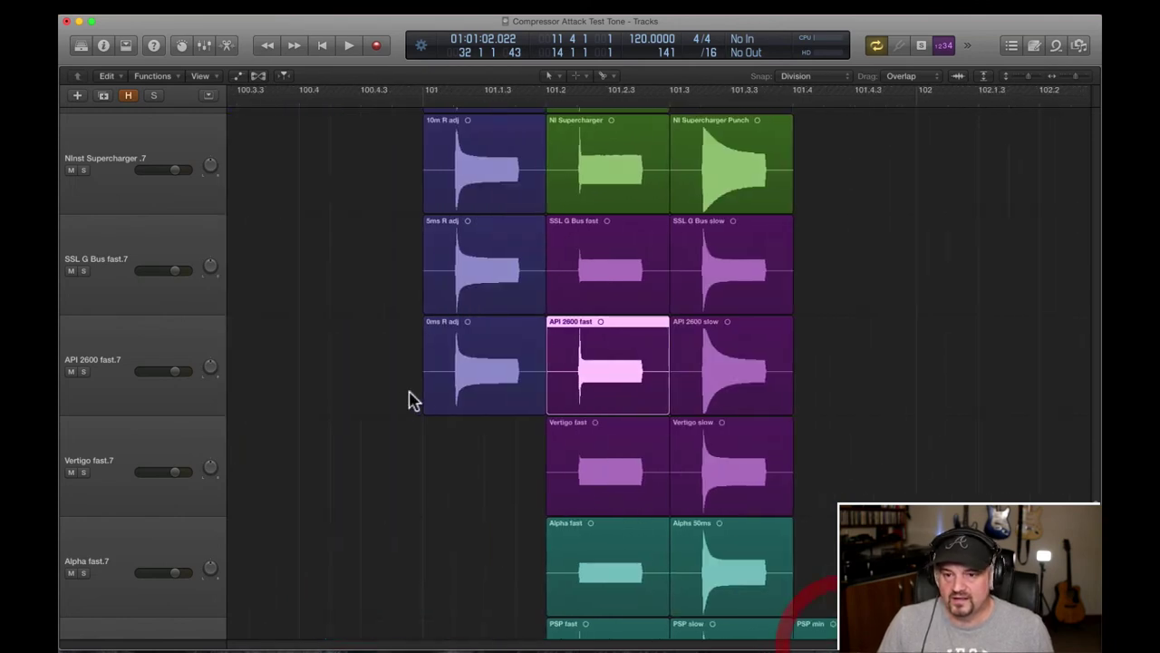
{"action": "key", "text": "super+Up"}
{"action": "scroll", "coordinate": [432, 398], "scroll_direction": "up", "scroll_amount": 5}
{"action": "key", "text": "super+Up"}
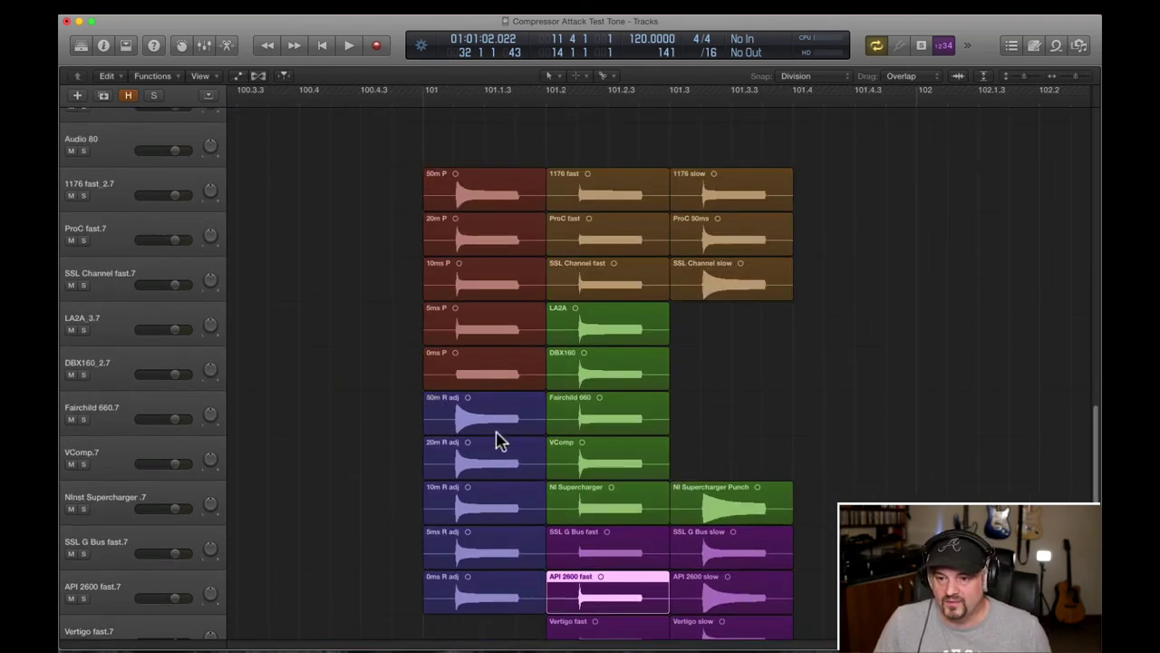
{"action": "left_click", "coordinate": [514, 372]}
{"action": "key", "text": "super+Right"}
{"action": "key", "text": "super+Right"}
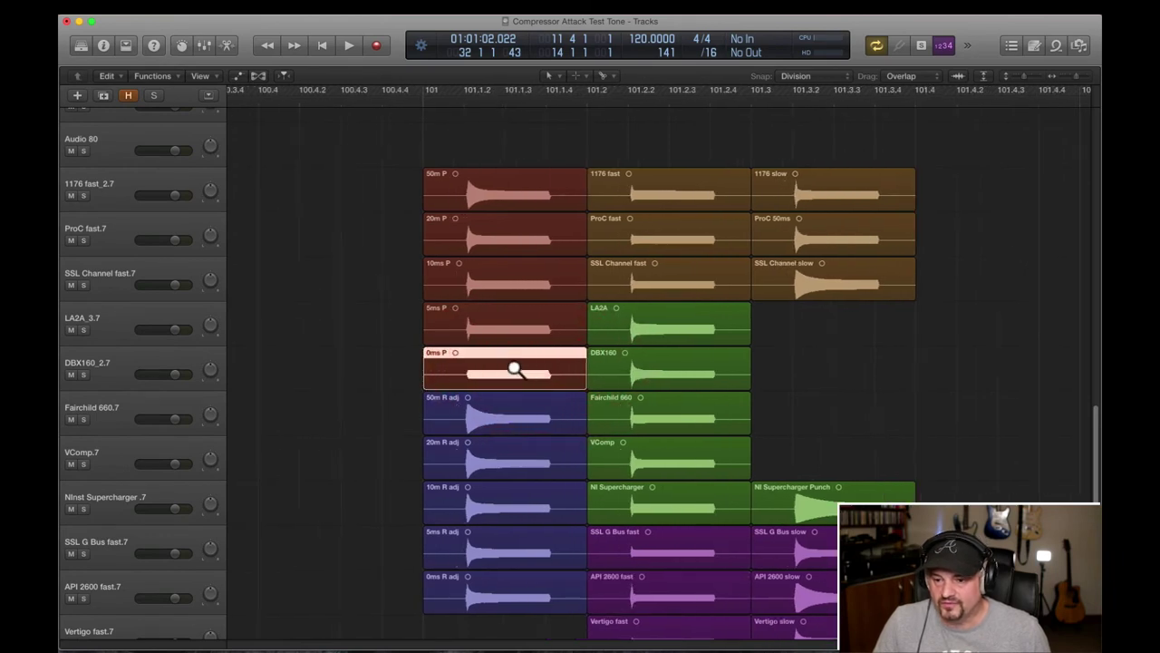
Step: Compare API 2600 slow against the Fairchild region, undo the move, and make tracks taller
{"action": "mouse_move", "coordinate": [756, 598]}
{"action": "left_mouse_down"}
{"action": "mouse_move", "coordinate": [567, 606]}
{"action": "mouse_move", "coordinate": [546, 288]}
{"action": "mouse_move", "coordinate": [545, 313]}
{"action": "mouse_move", "coordinate": [601, 368]}
{"action": "mouse_move", "coordinate": [754, 587]}
{"action": "left_mouse_up"}
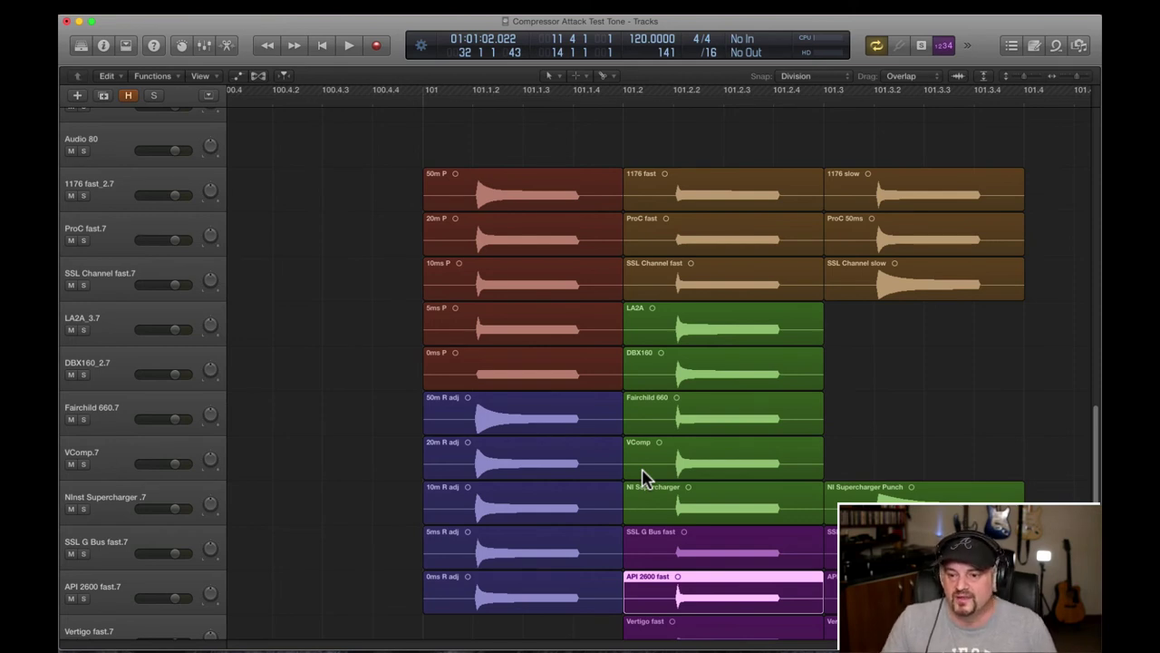
{"action": "scroll", "coordinate": [670, 544], "scroll_direction": "down", "scroll_amount": 2}
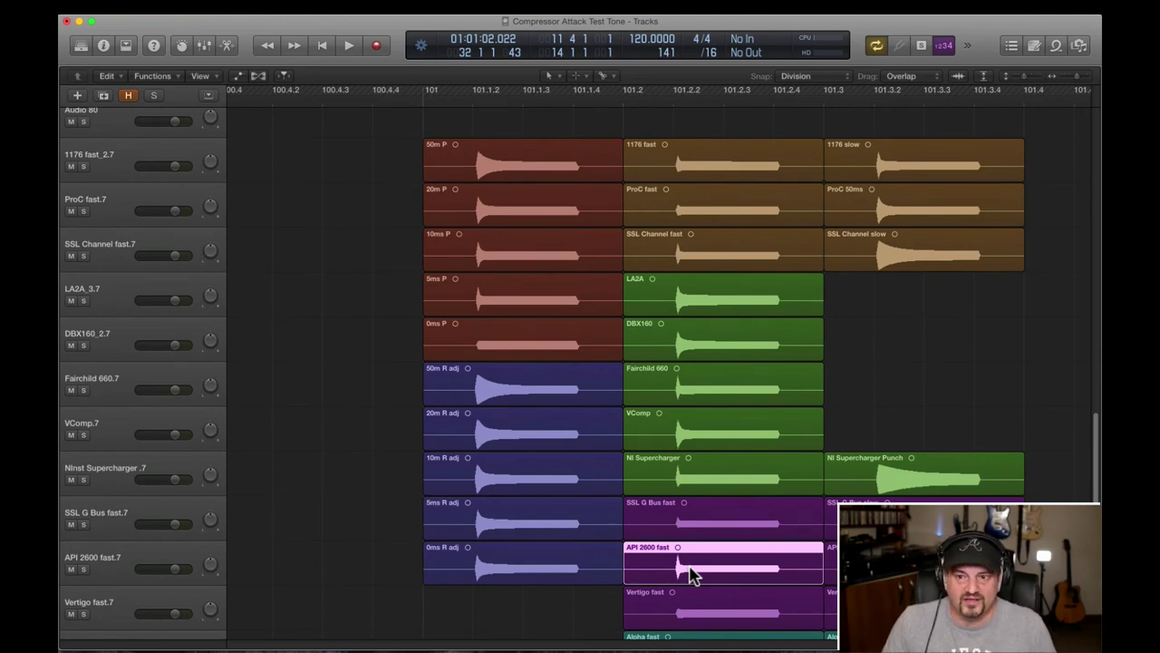
{"action": "key", "text": "Right"}
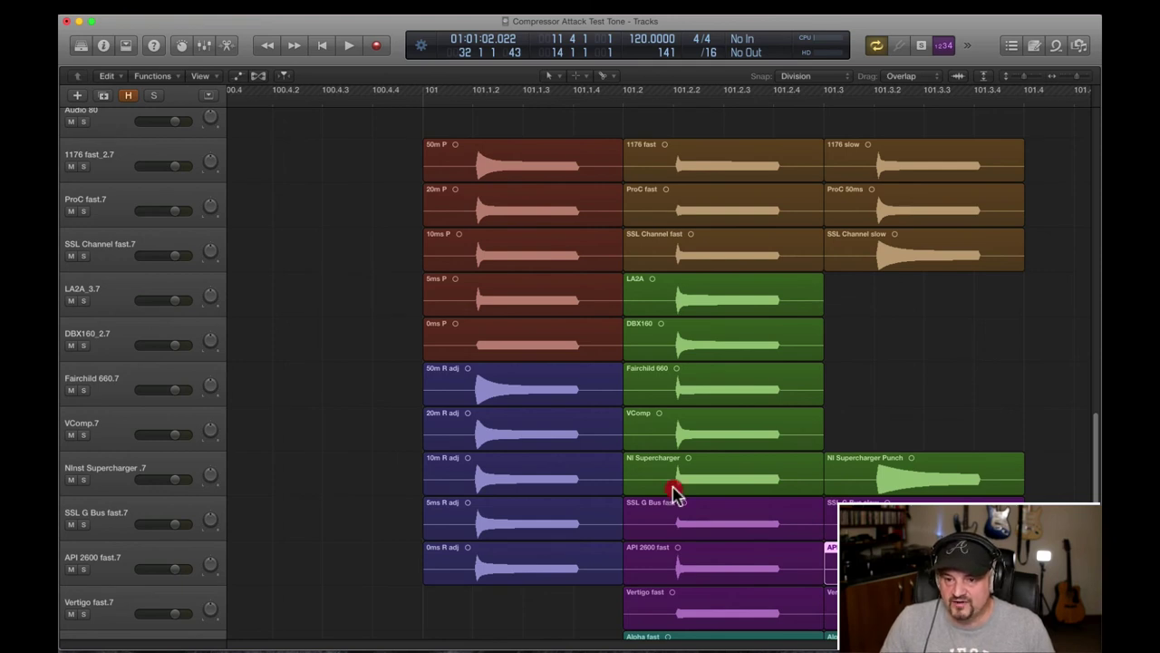
{"action": "left_click_drag", "start_coordinate": [911, 571], "coordinate": [551, 403]}
{"action": "key", "text": "super+z"}
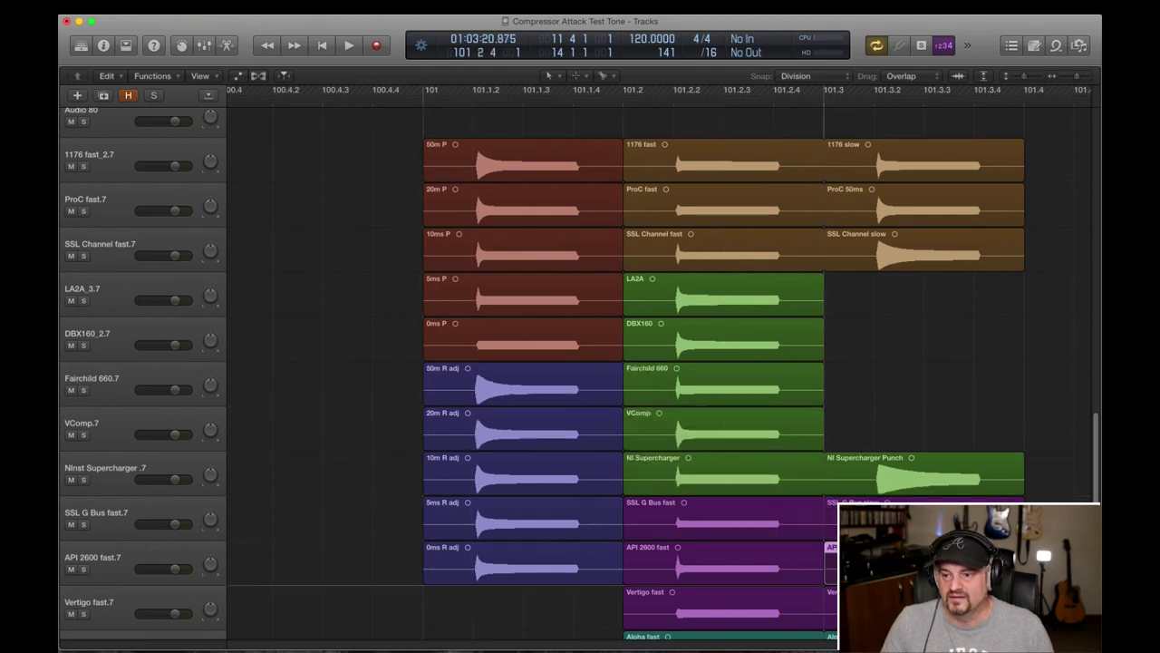
{"action": "left_click", "coordinate": [550, 420]}
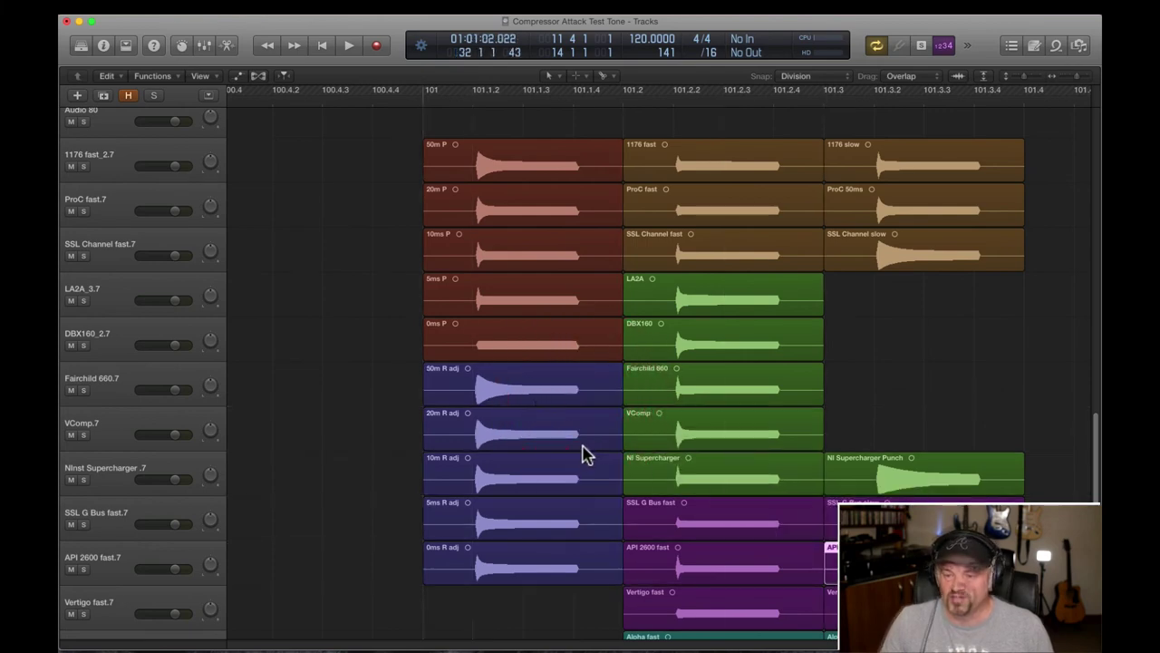
{"action": "key", "text": "super+Down"}
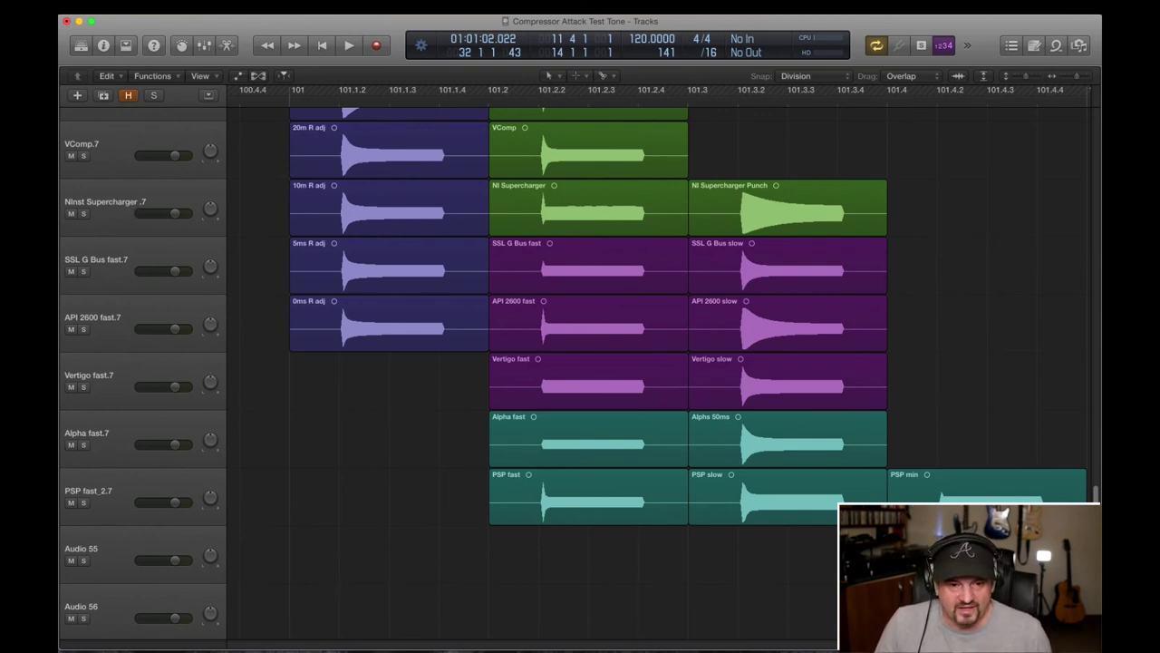
Step: Inspect the elysia alpha mix settings, compare Alpha 50ms beside Vertigo, then close the window
{"action": "key", "text": "v"}
{"action": "left_click_drag", "start_coordinate": [420, 402], "coordinate": [598, 148]}
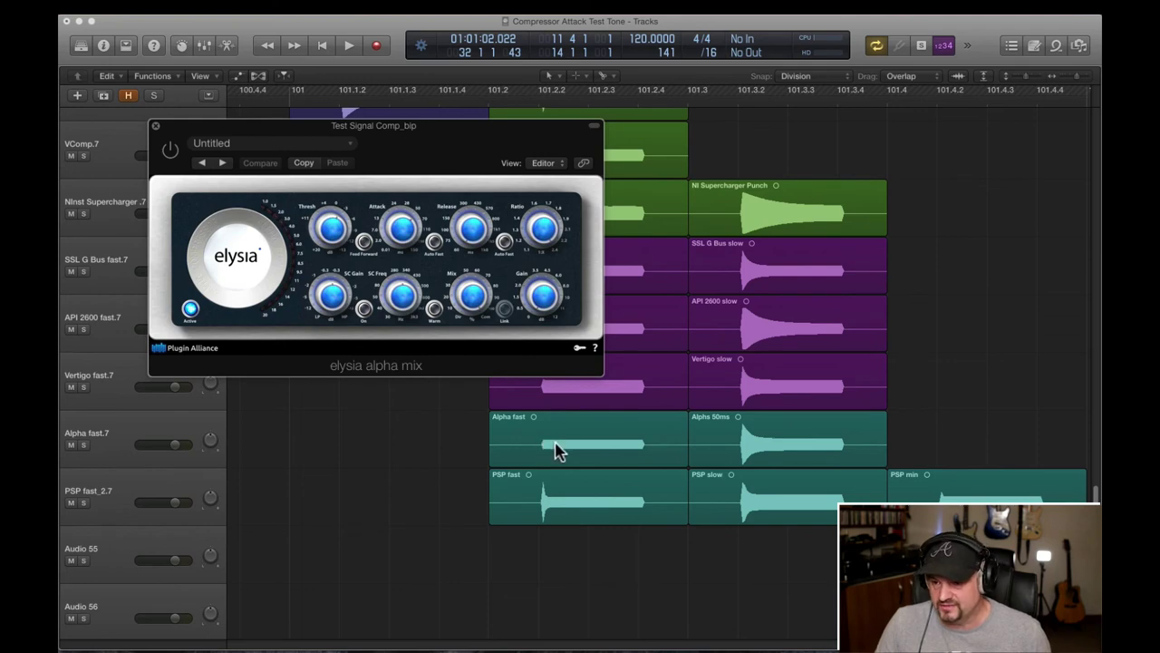
{"action": "left_click", "coordinate": [787, 433]}
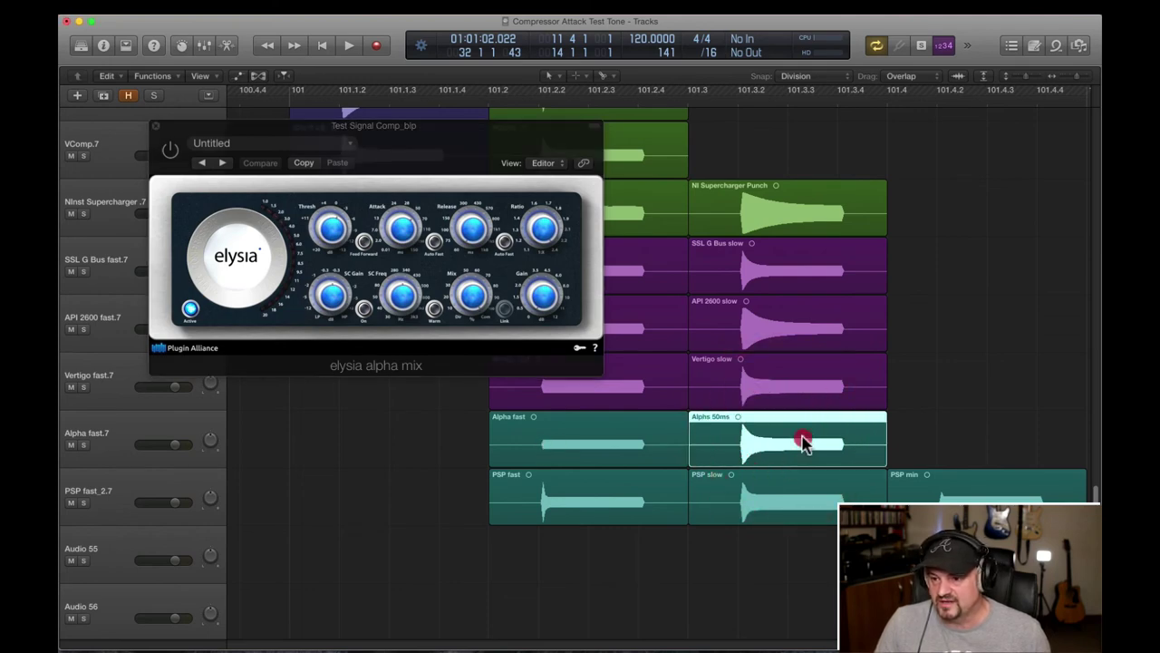
{"action": "mouse_move", "coordinate": [803, 440]}
{"action": "left_mouse_down"}
{"action": "mouse_move", "coordinate": [803, 390]}
{"action": "mouse_move", "coordinate": [810, 435]}
{"action": "left_mouse_up"}
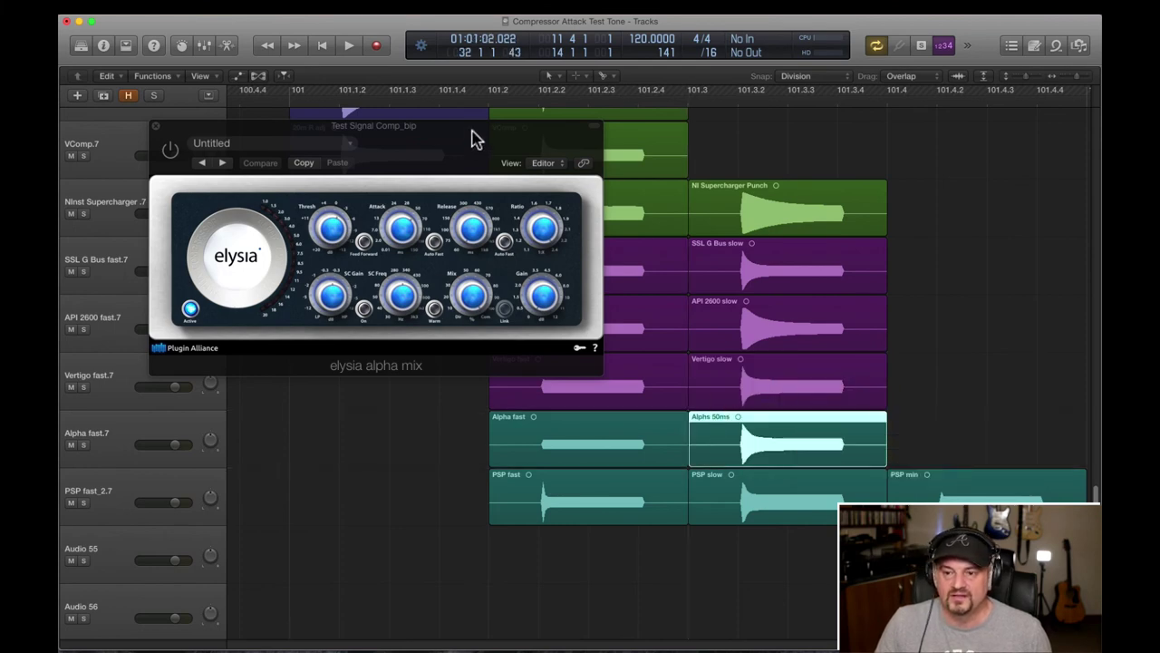
{"action": "left_click", "coordinate": [155, 126]}
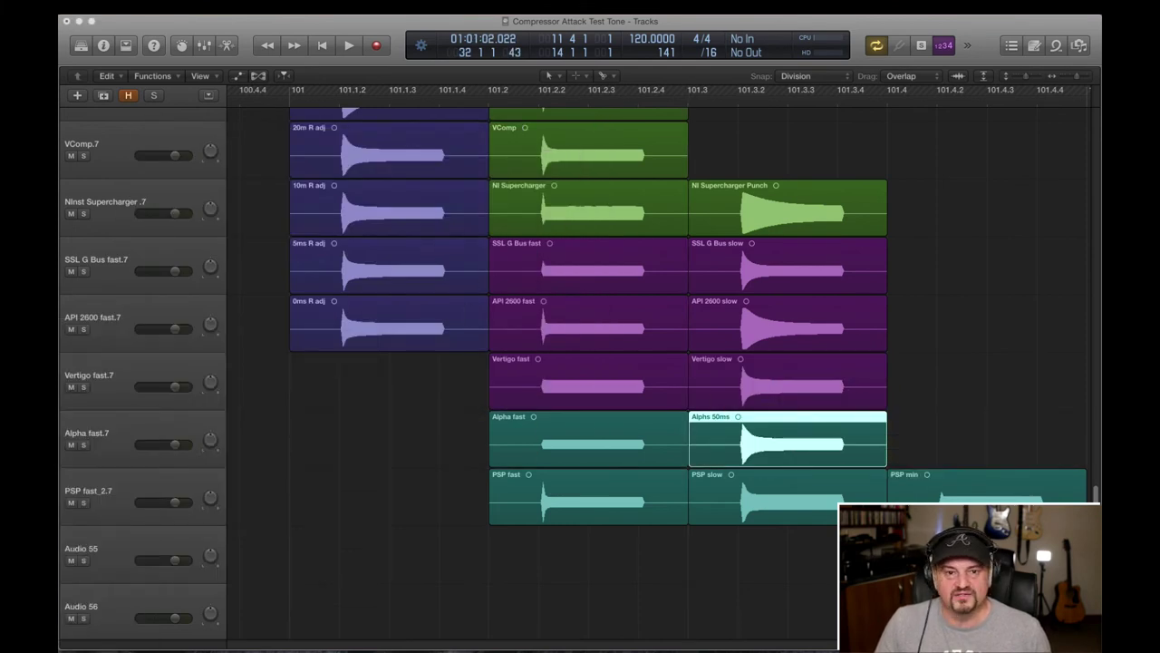
Step: Open PSP MixPressor2 and audition fast and slow attack, returning it to 0.10 ms
{"action": "left_click_drag", "start_coordinate": [336, 215], "coordinate": [381, 252]}
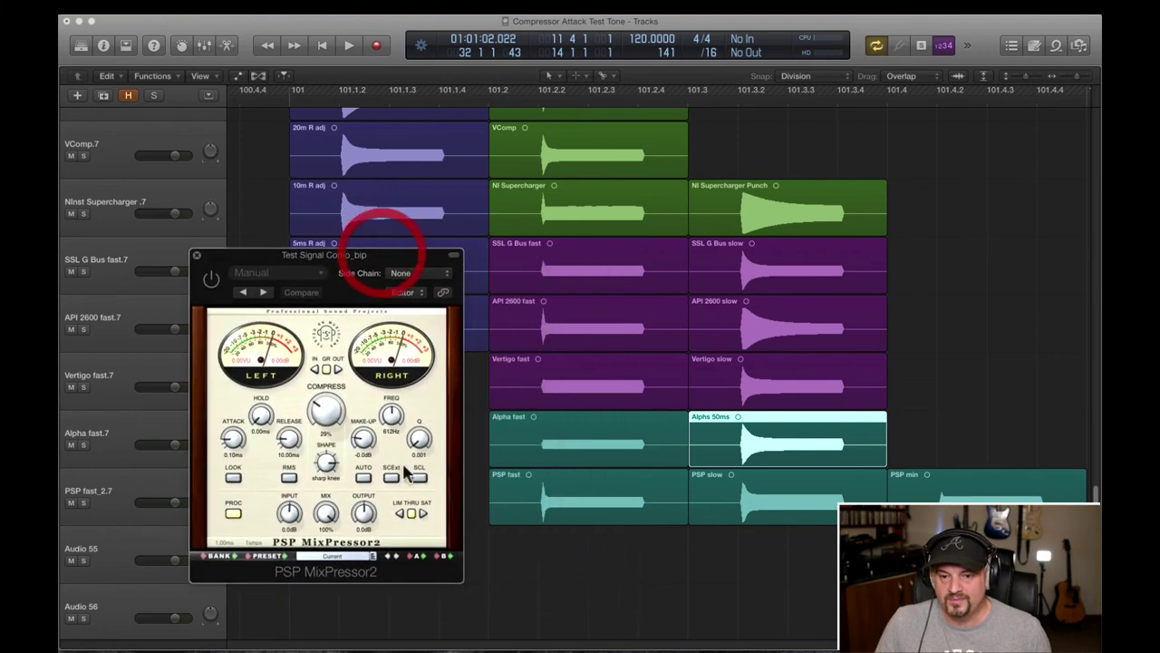
{"action": "left_click", "coordinate": [232, 441]}
{"action": "left_click", "coordinate": [268, 542]}
{"action": "left_click", "coordinate": [254, 475]}
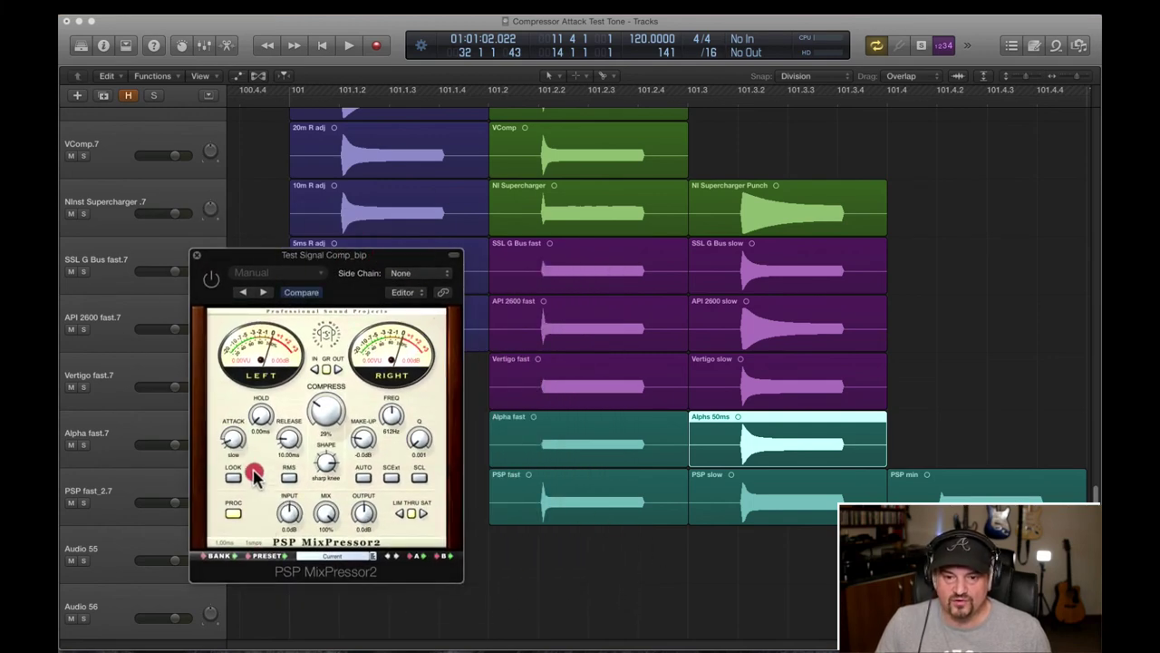
{"action": "left_click", "coordinate": [232, 440]}
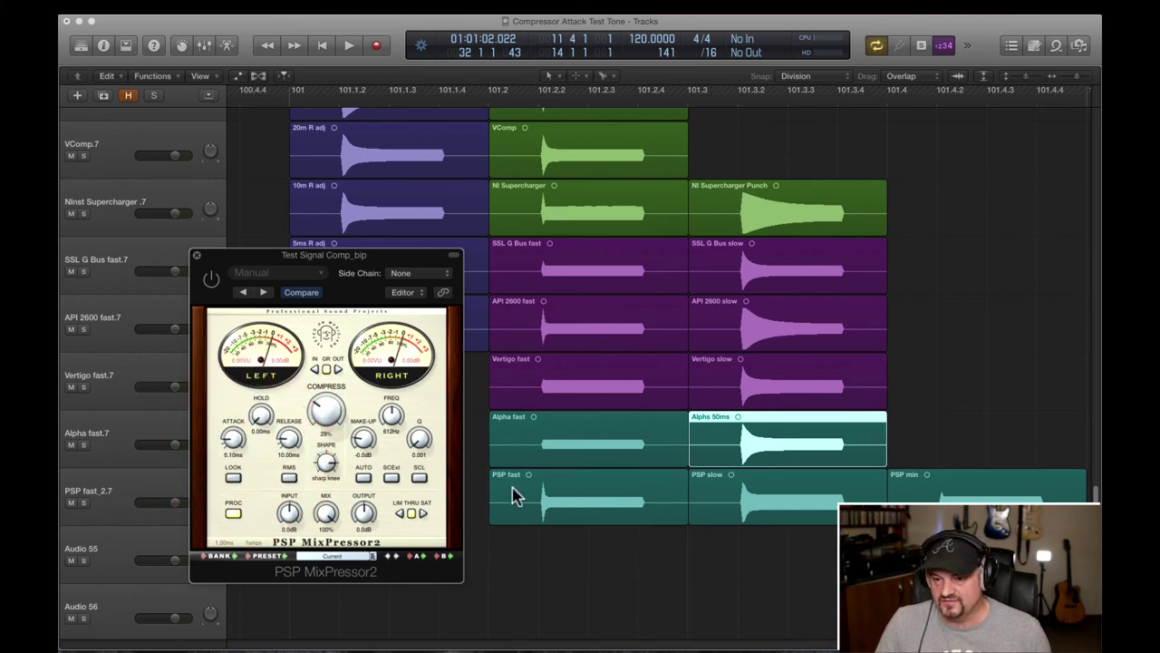
Step: Check the PSP fast, slow and min regions with the MixPressor2 window in front
{"action": "left_click", "coordinate": [560, 508]}
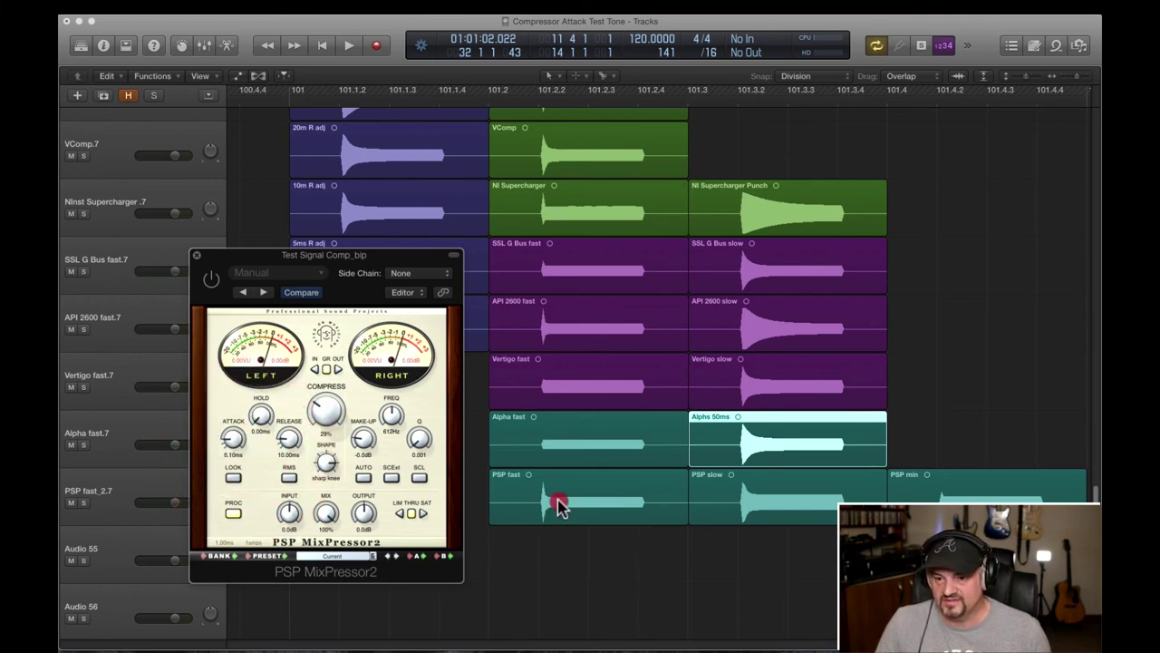
{"action": "left_click", "coordinate": [803, 497]}
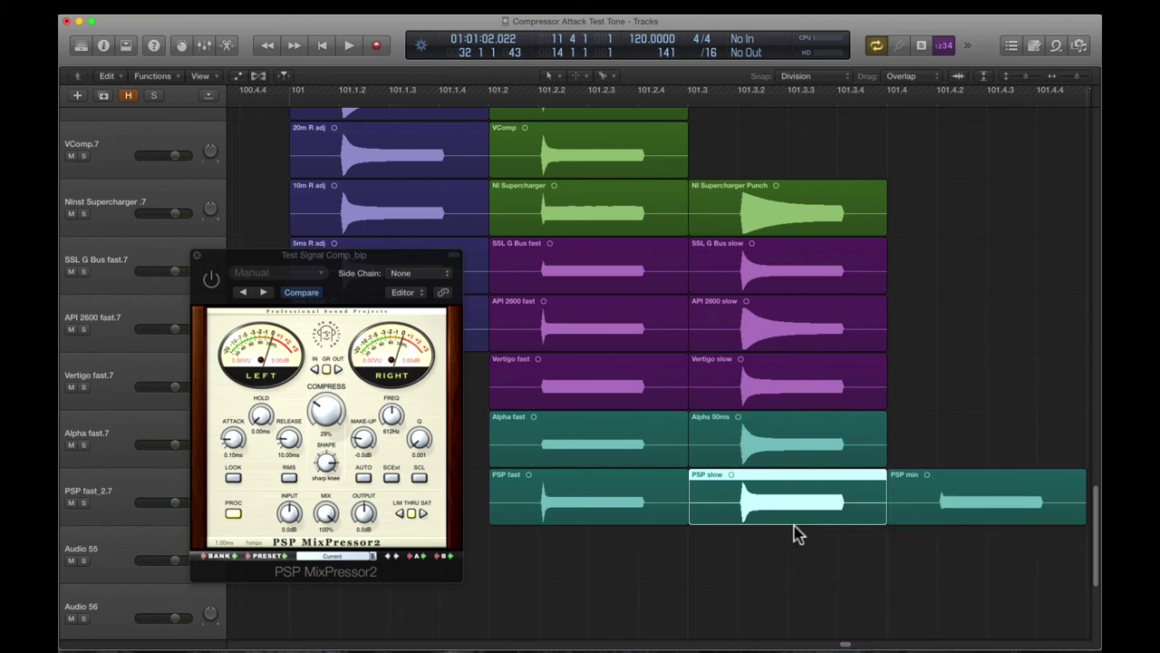
{"action": "left_click", "coordinate": [963, 489]}
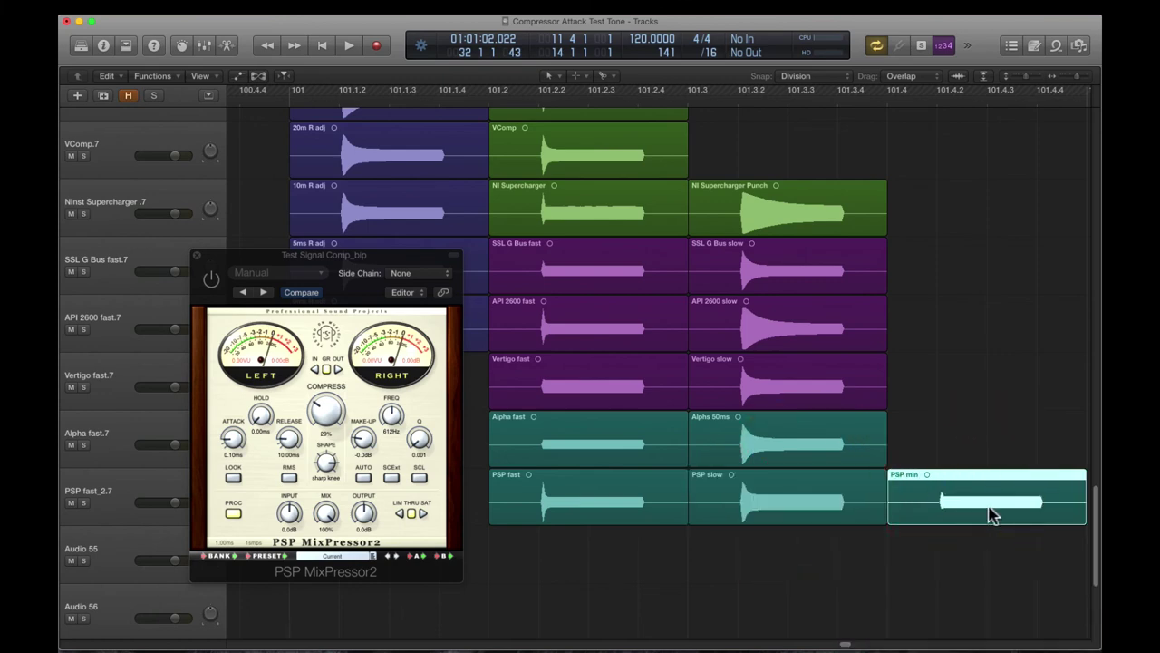
{"action": "left_click", "coordinate": [337, 259]}
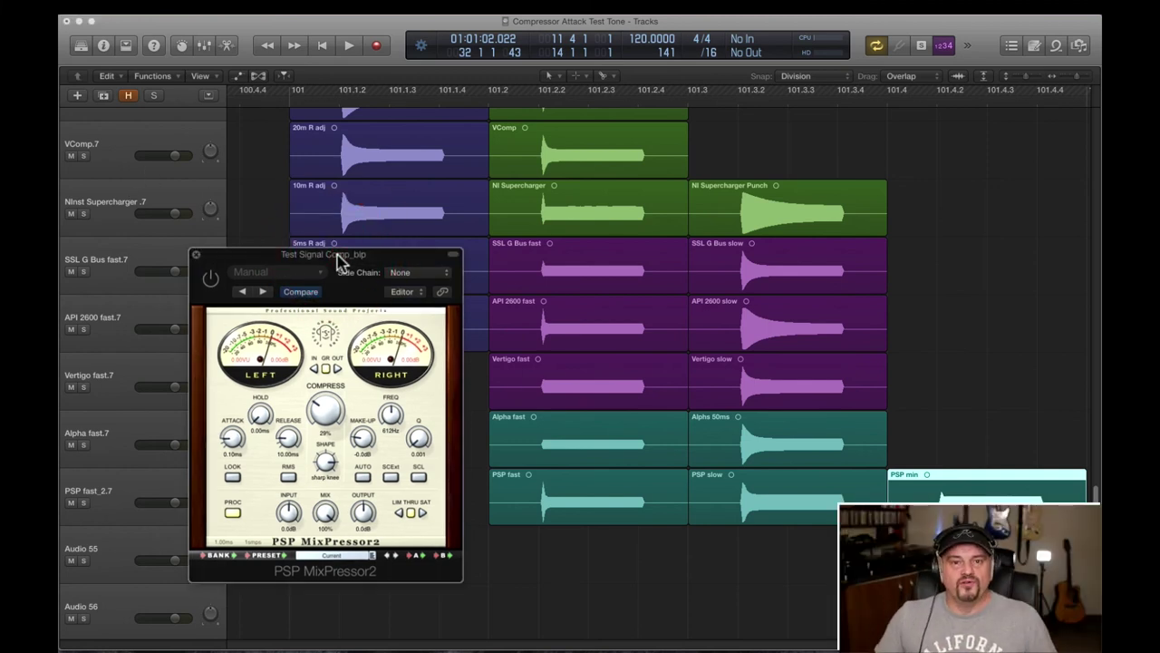